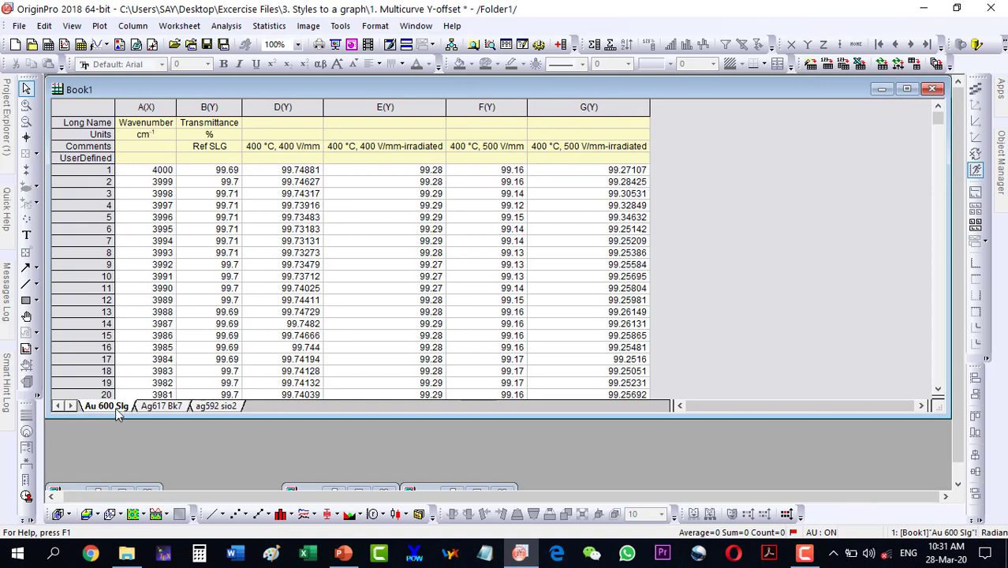
- Check the Ag617 Bk7 worksheet briefly and select columns A(X) through G(Y) in the Au 600 Slg worksheet
click(163, 407)
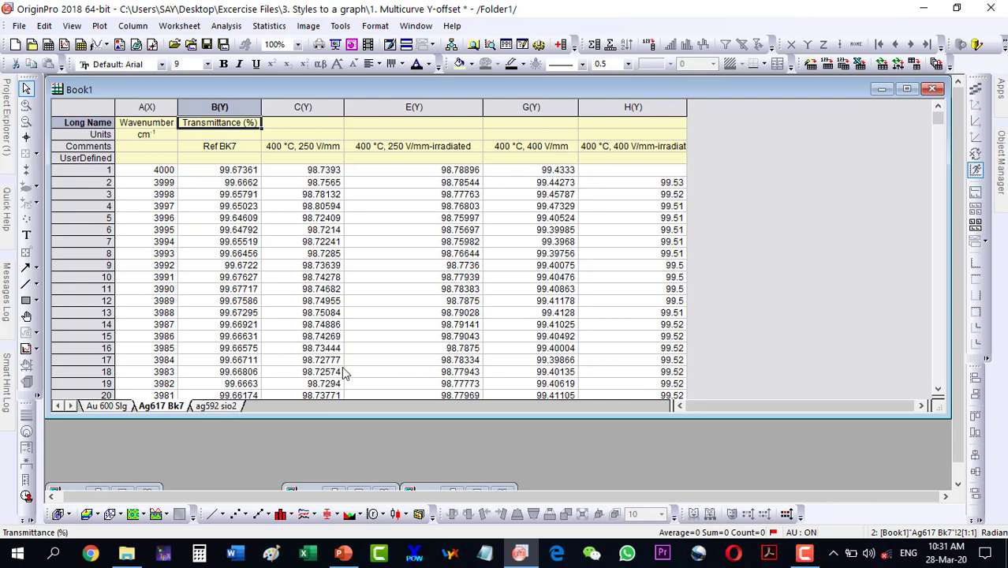
click(107, 406)
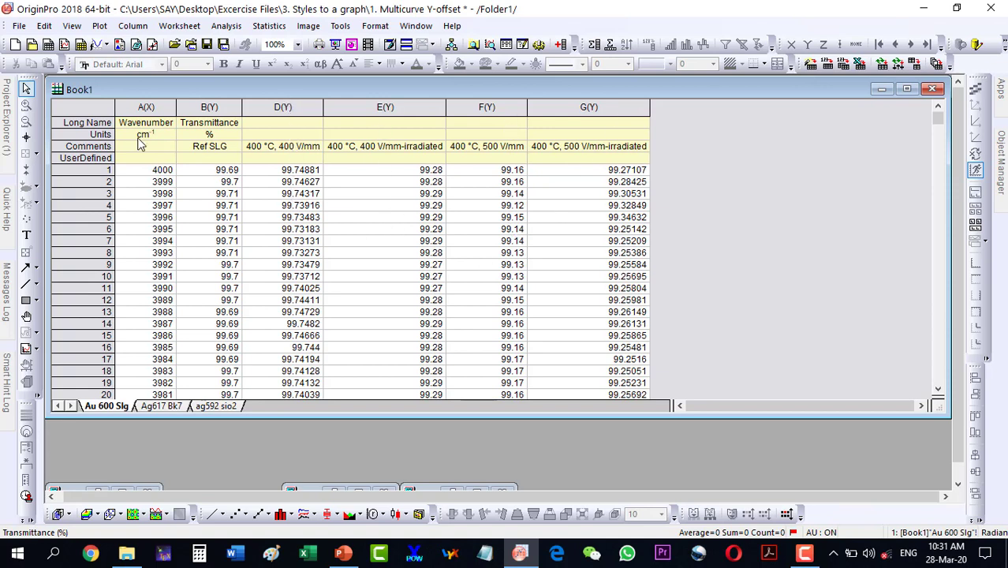
drag(144, 122, 589, 126)
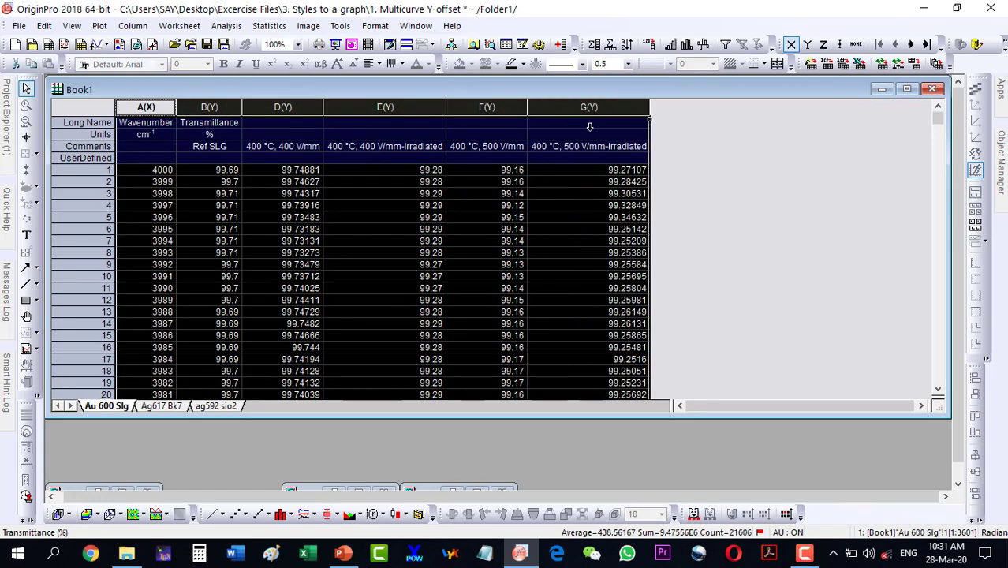
- Plot the selected columns as overlaid lines in a single graph and delete that graph
click(211, 514)
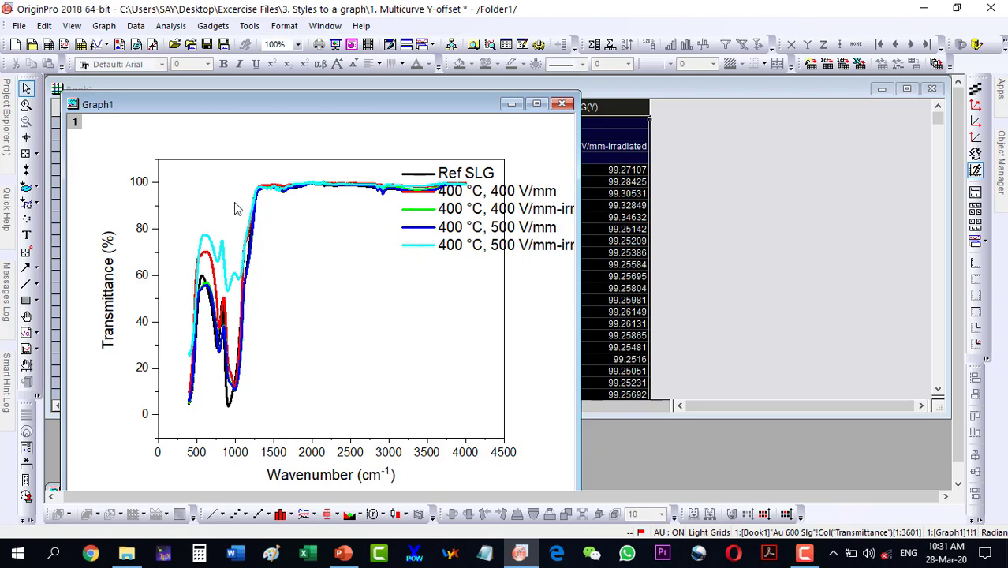
click(564, 106)
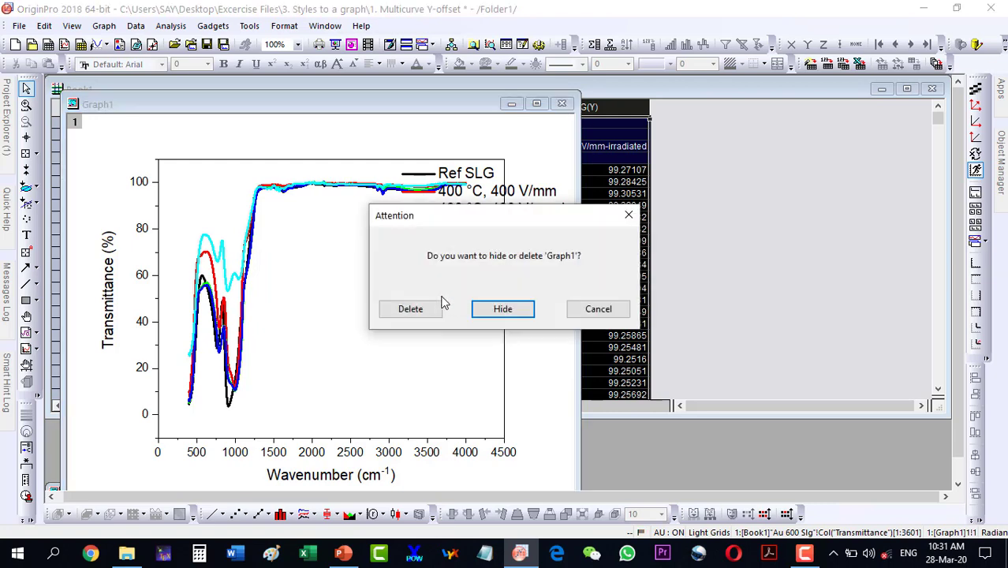
click(417, 309)
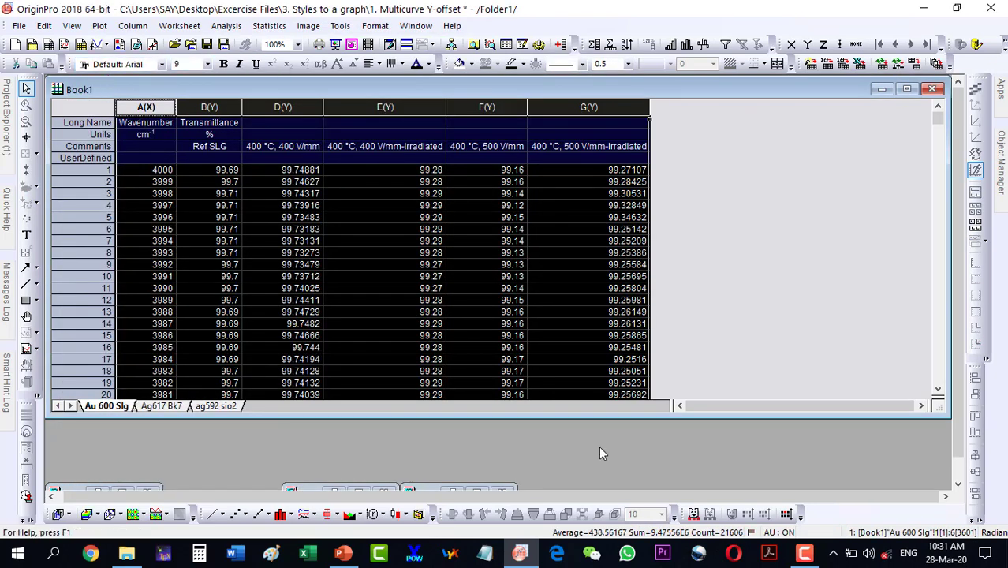
- Plot the selected columns as Stacked Lines by Y Offsets and move the legend fully onto the graph page
click(313, 514)
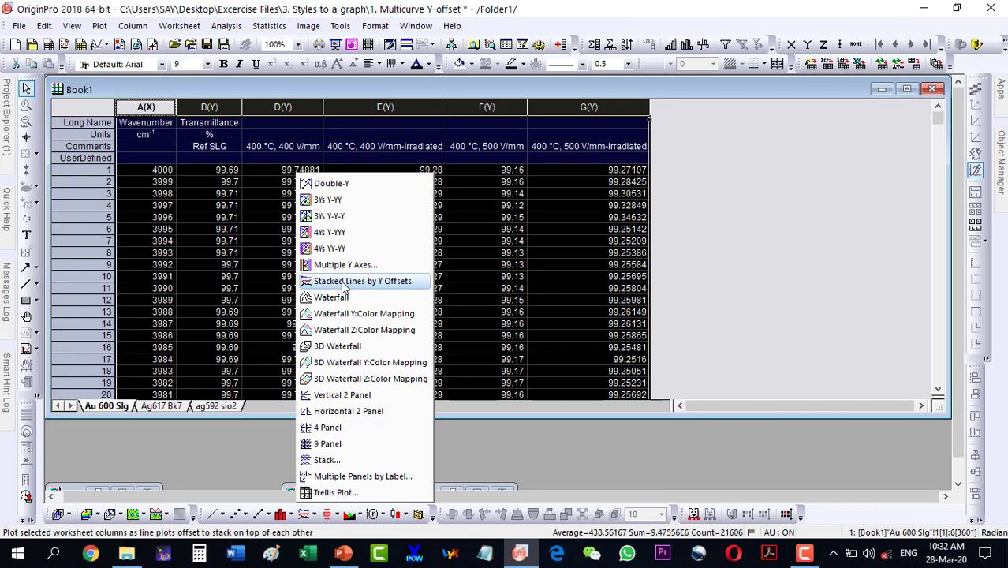
click(344, 282)
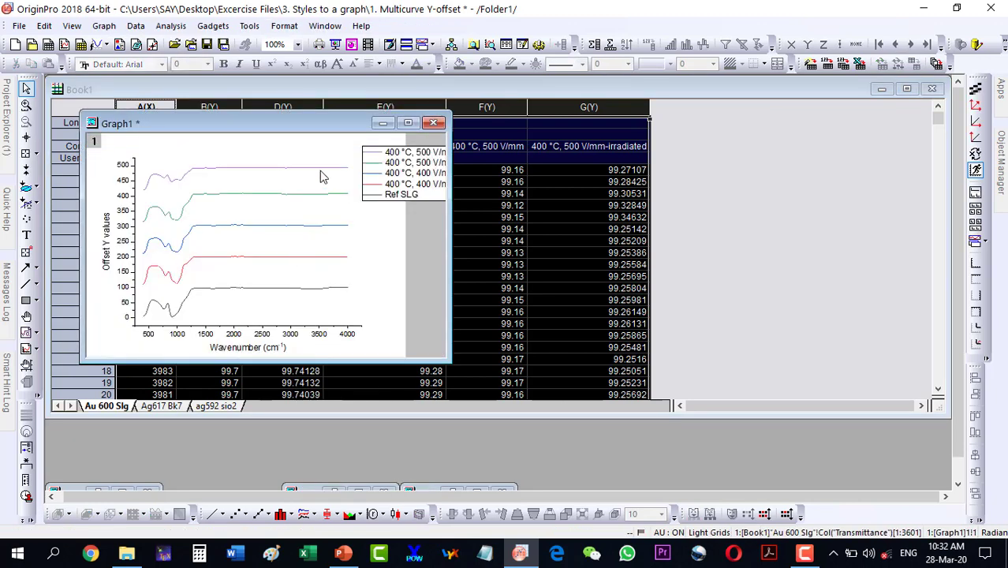
drag(412, 179, 318, 171)
- Enlarge the offset graph's window and place it so the worksheet's first columns remain uncovered
drag(222, 124, 196, 96)
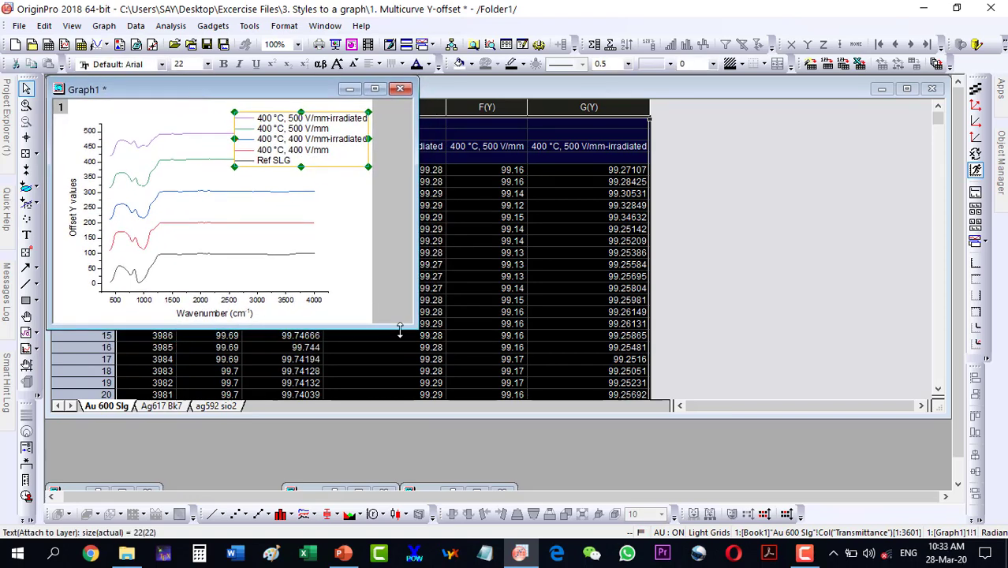
drag(412, 324, 601, 490)
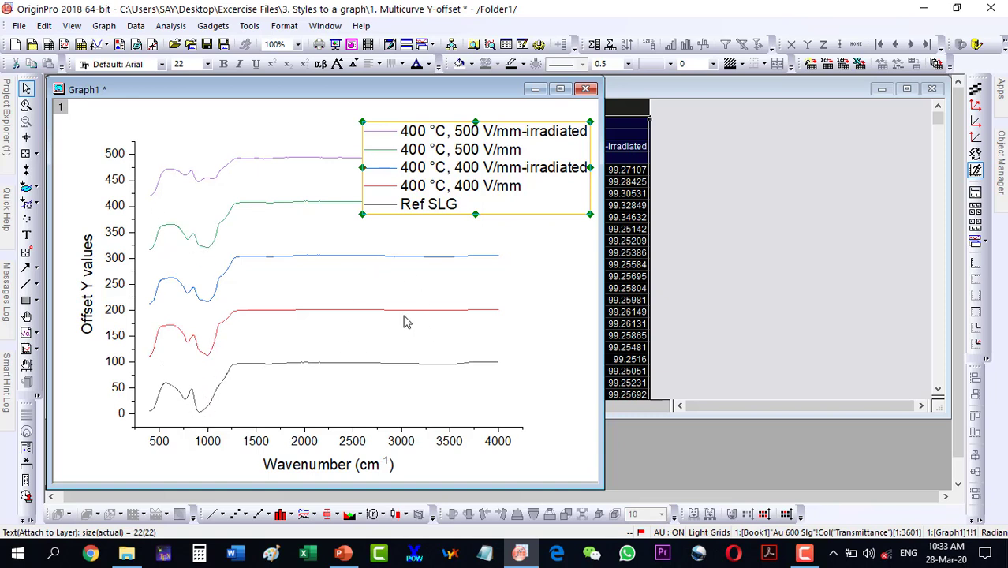
drag(138, 95, 411, 93)
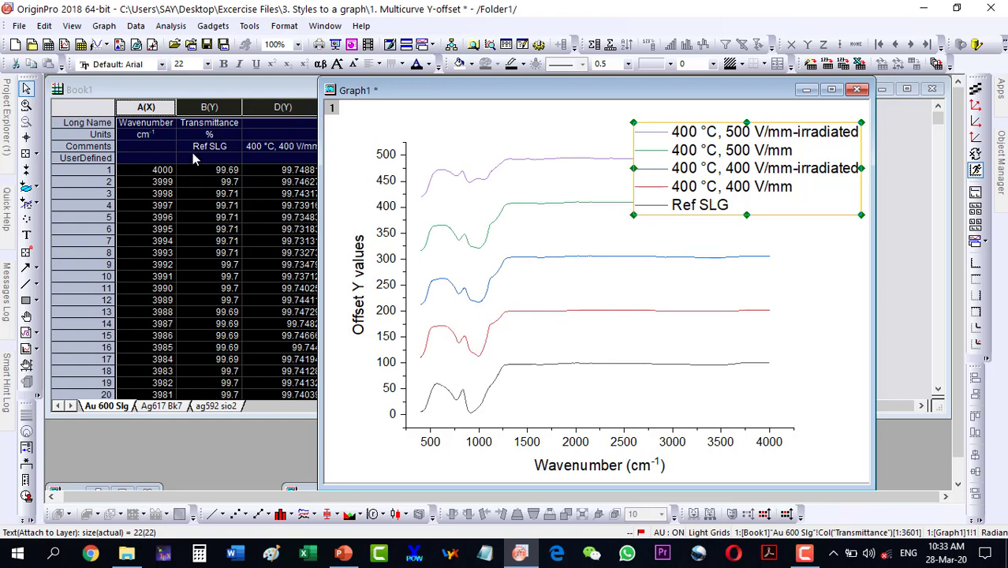
- Plot the same worksheet columns as a vertical Stack graph of line panels, with a legend for each layer
click(193, 90)
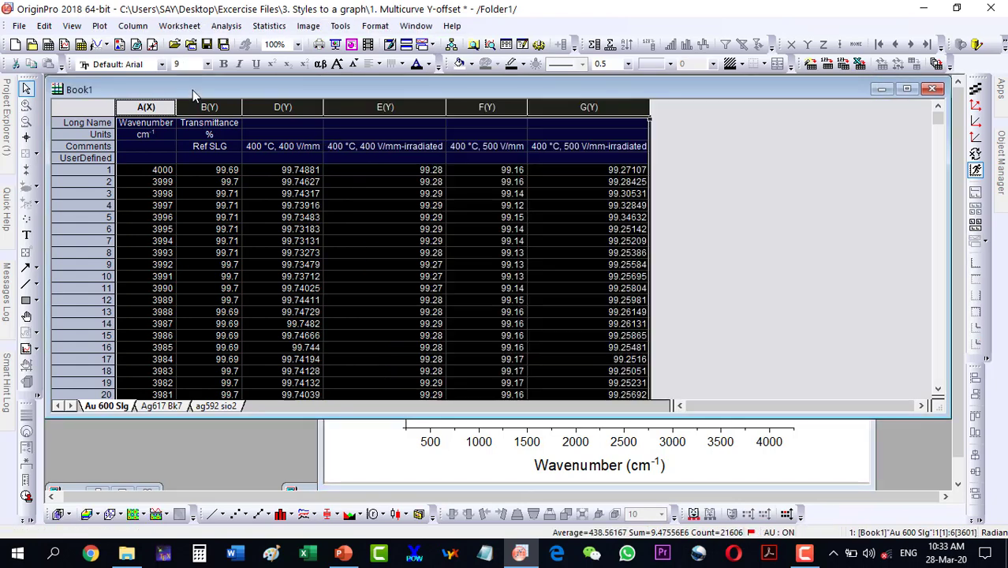
click(317, 517)
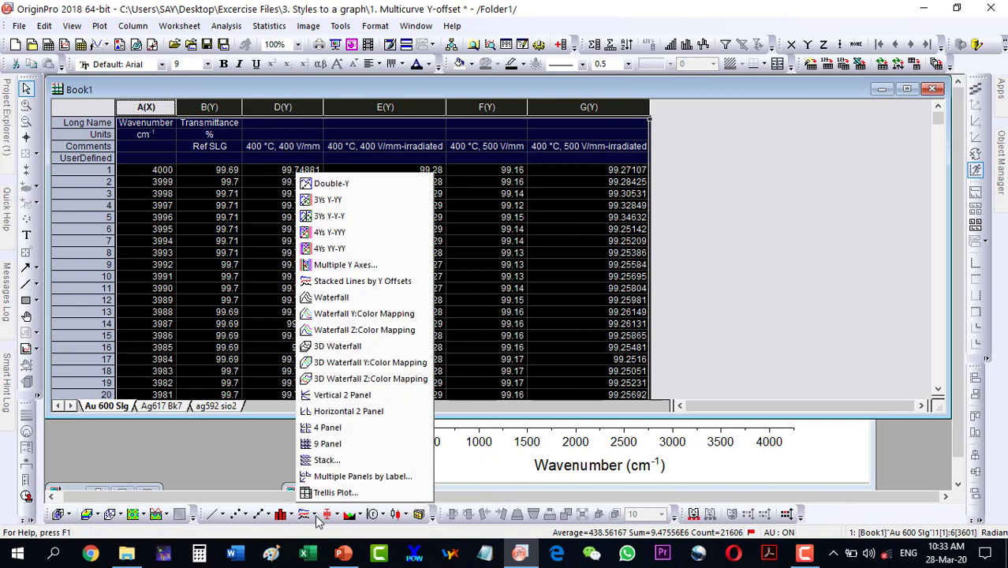
click(329, 461)
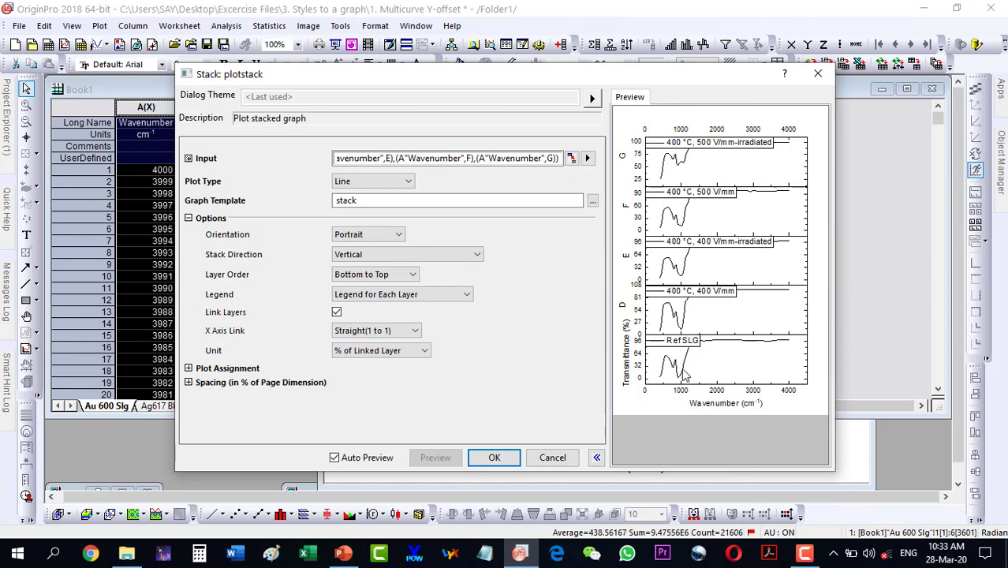
drag(686, 84, 531, 82)
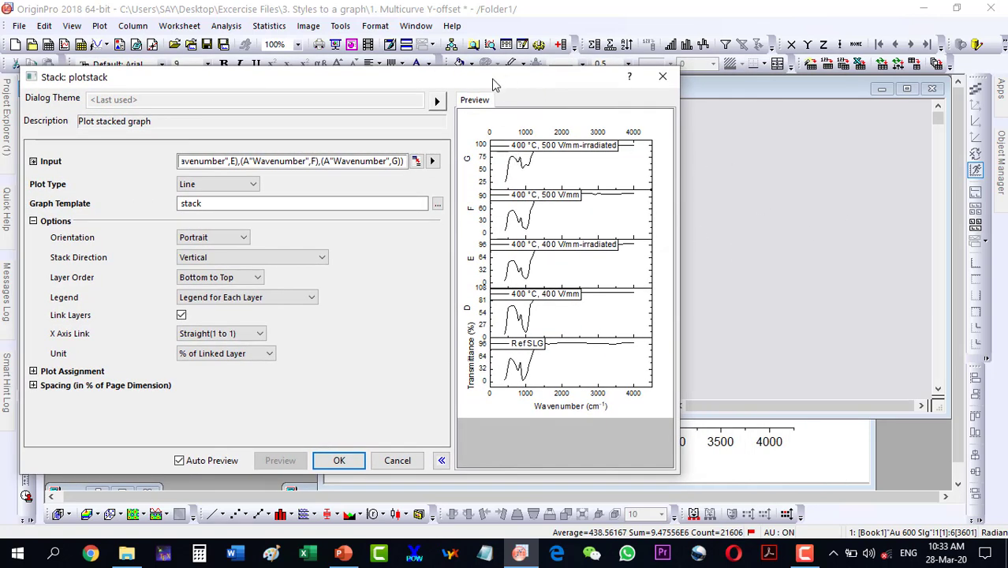
drag(491, 78, 610, 64)
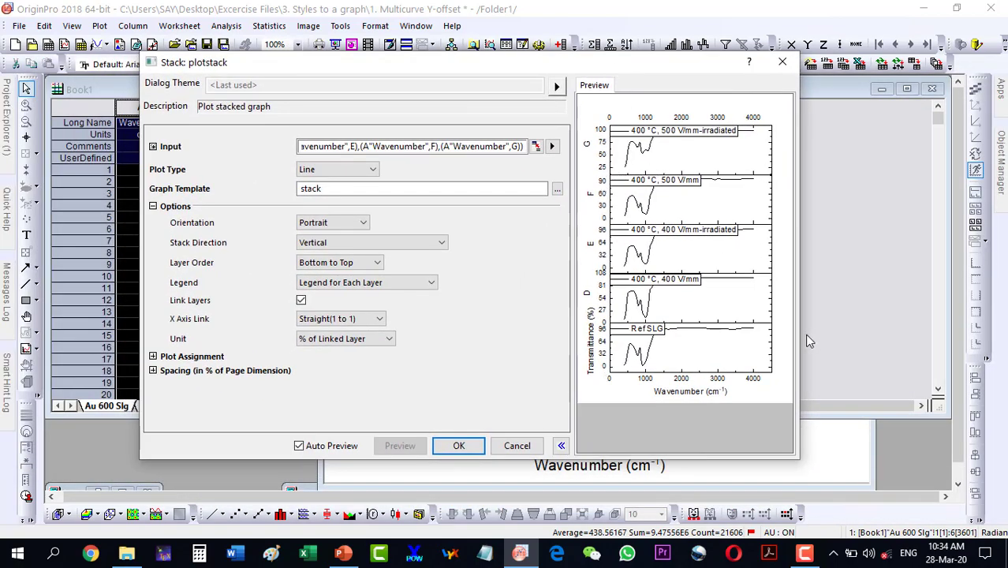
click(458, 445)
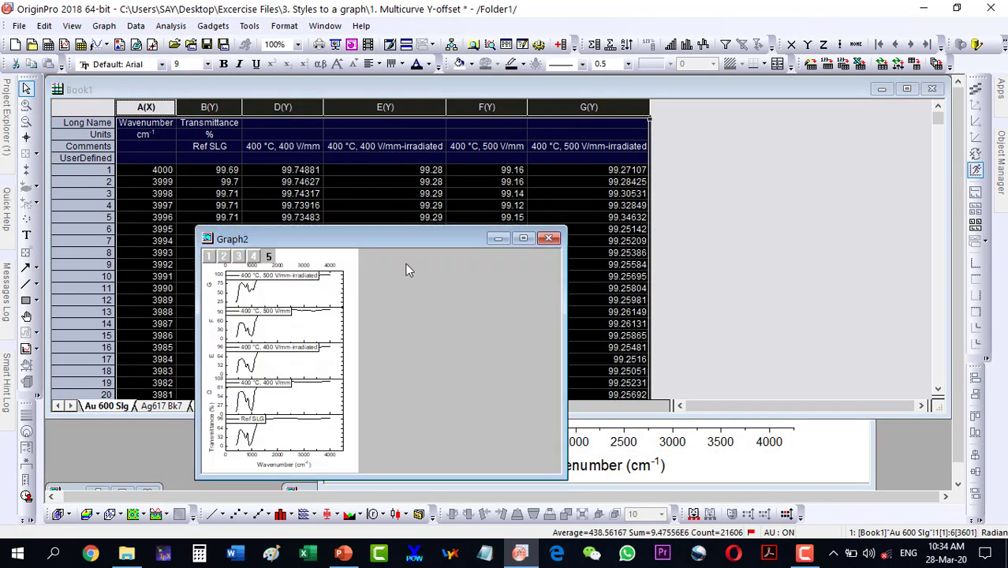
- Enlarge the stacked panel graph's window for review and delete the graph
mouse_move(364, 243)
mouse_down()
mouse_move(390, 189)
mouse_move(400, 101)
mouse_up()
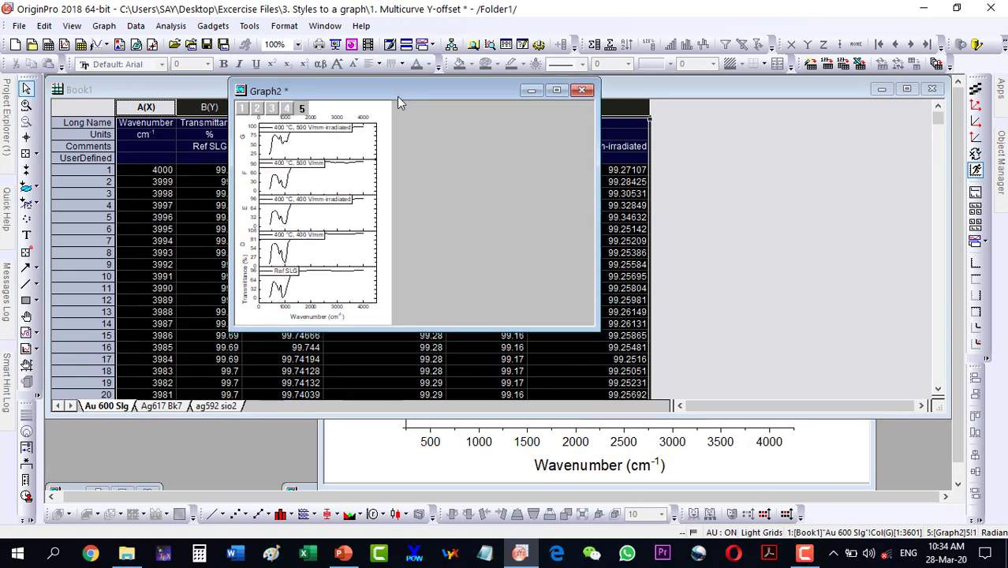
drag(594, 327, 512, 489)
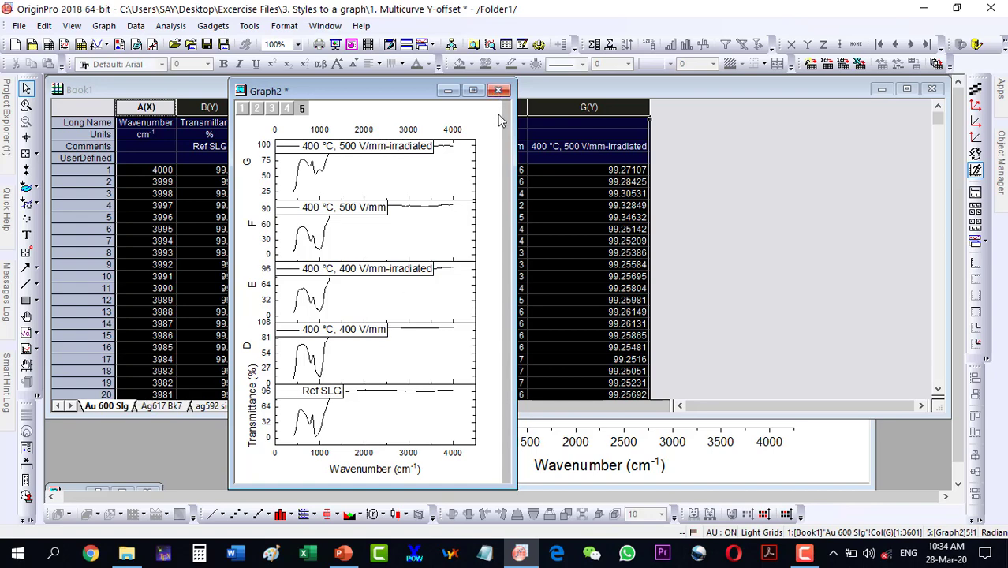
click(498, 90)
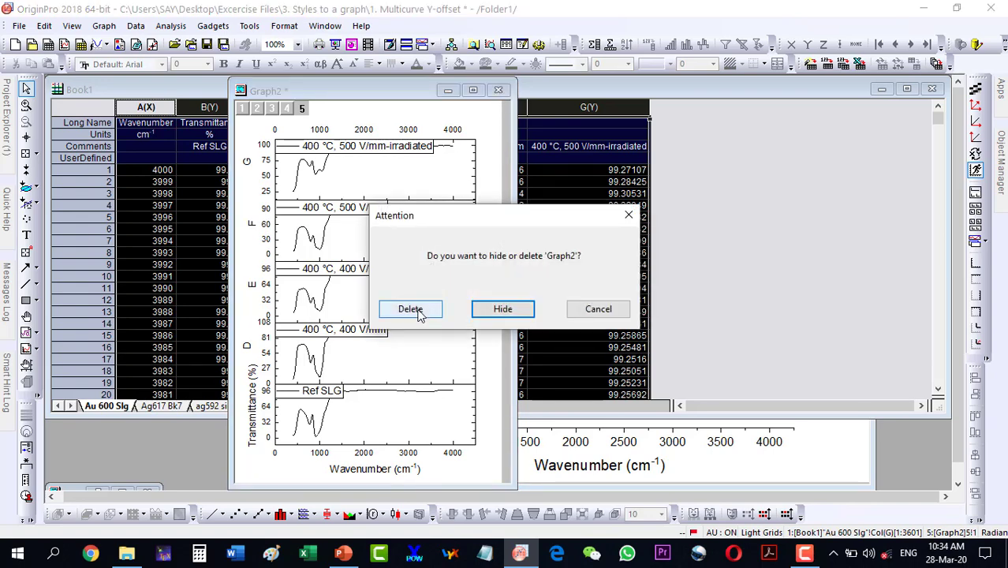
click(411, 309)
- Maximize the Y-offset graph's window and move the legend inside the plot area over the upper curves
click(419, 470)
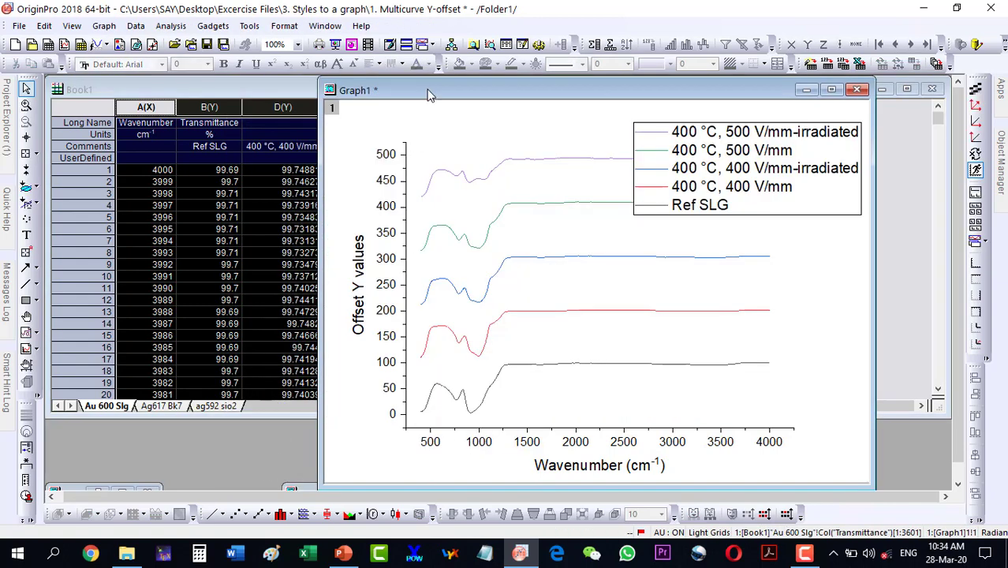
drag(493, 87, 223, 87)
click(556, 88)
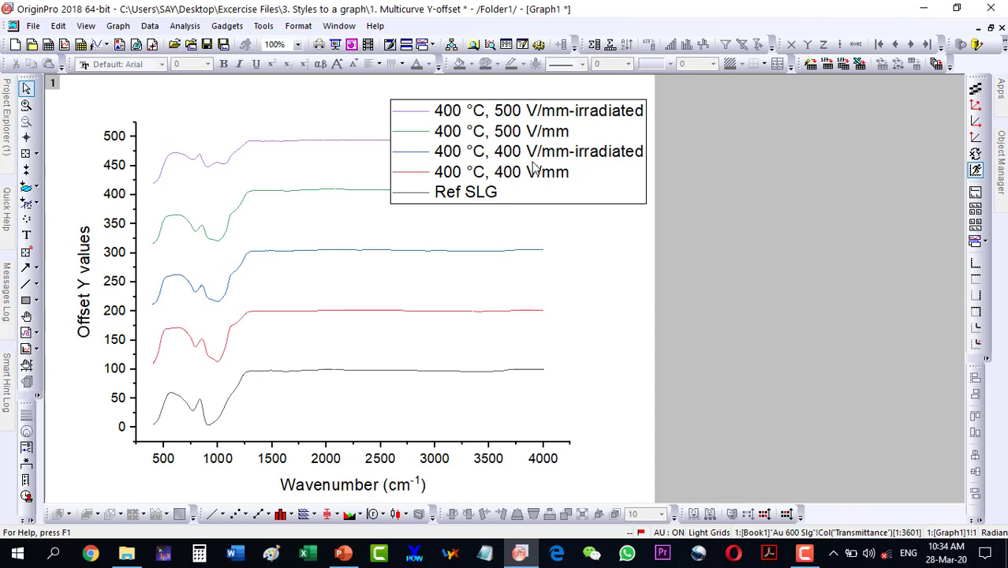
drag(603, 193, 473, 215)
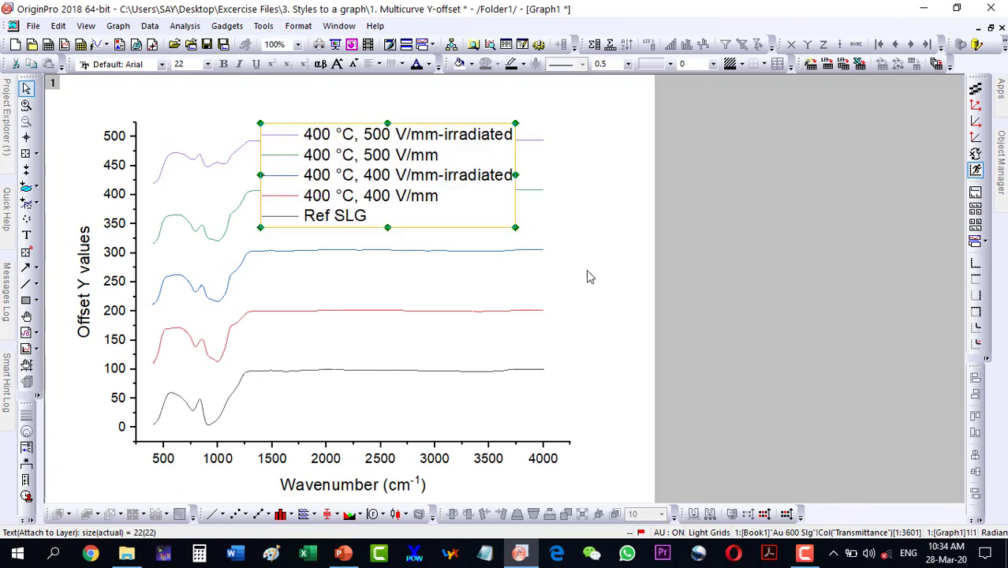
- Set the line width of all five curves to 3
click(287, 315)
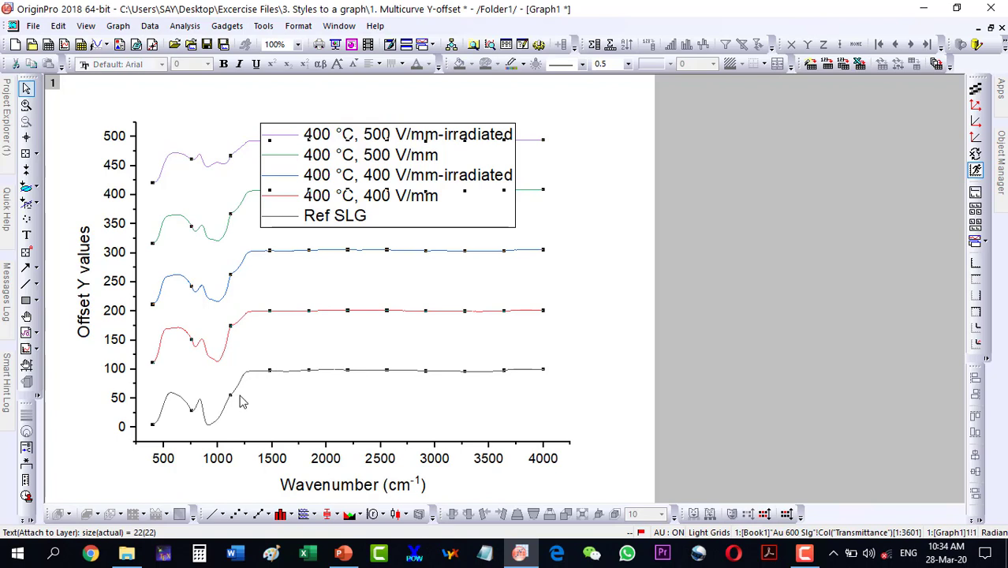
click(628, 66)
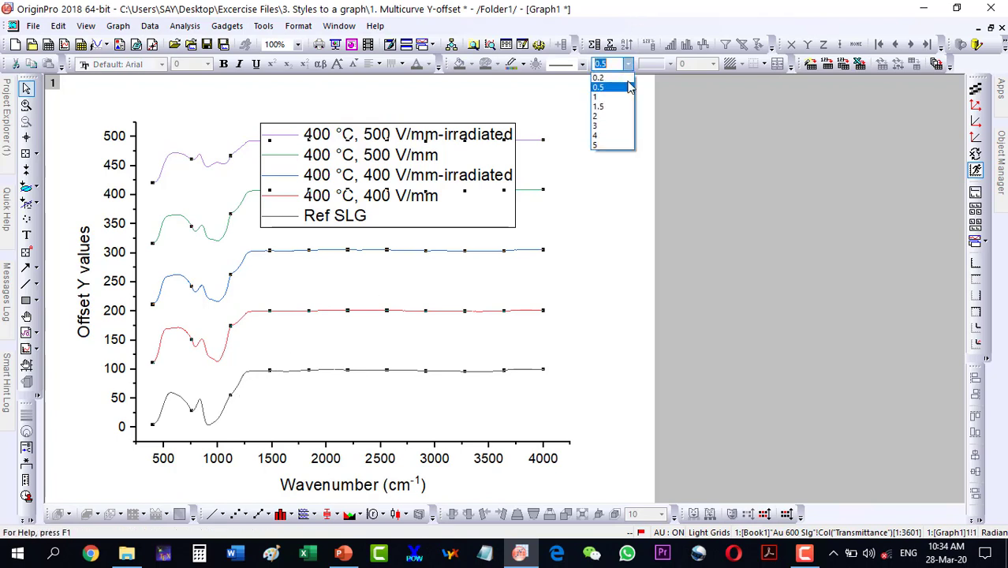
click(621, 126)
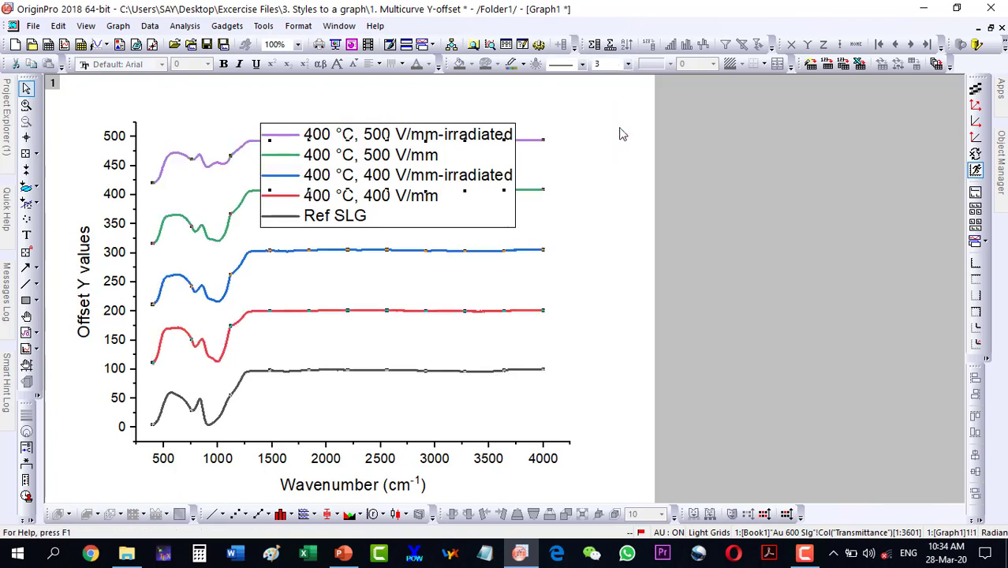
click(424, 402)
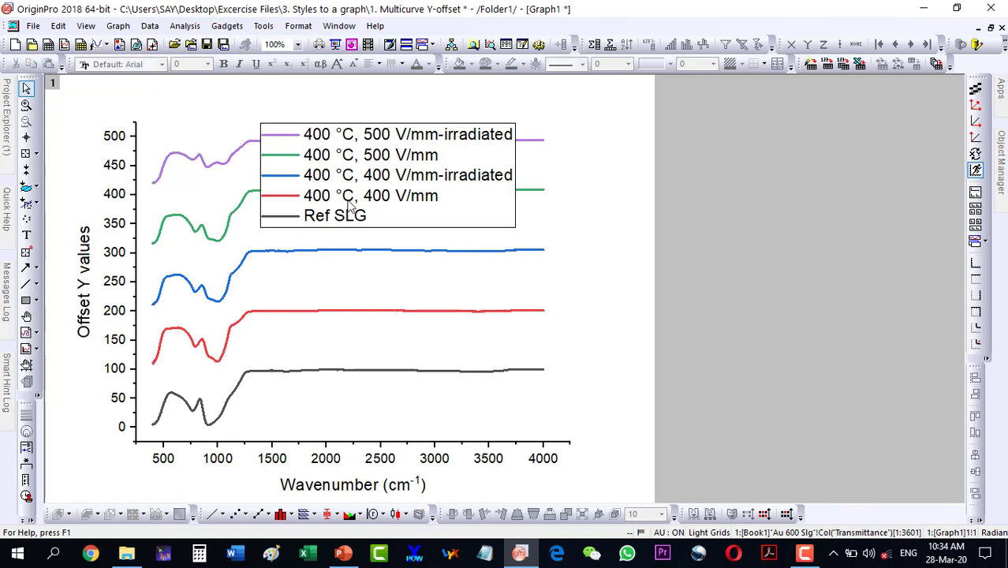
- Remove the box around the legend by setting its frame to None
click(461, 207)
double_click(460, 207)
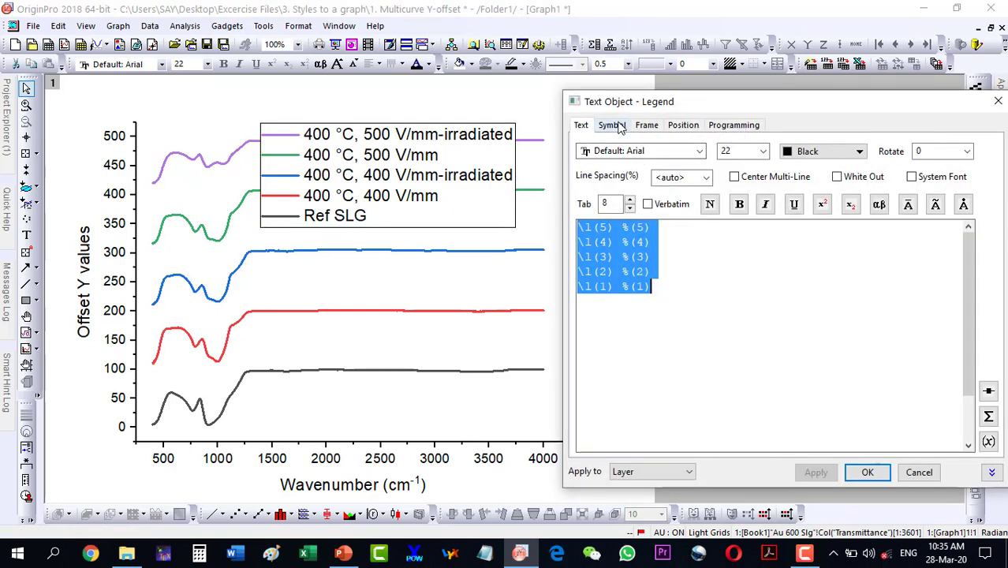
click(647, 125)
click(663, 147)
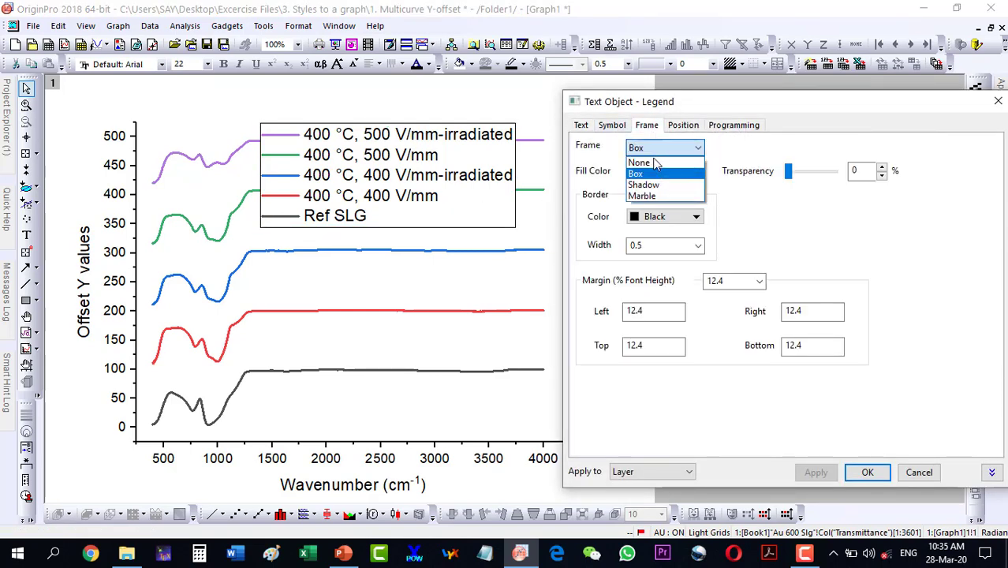
click(647, 162)
click(868, 471)
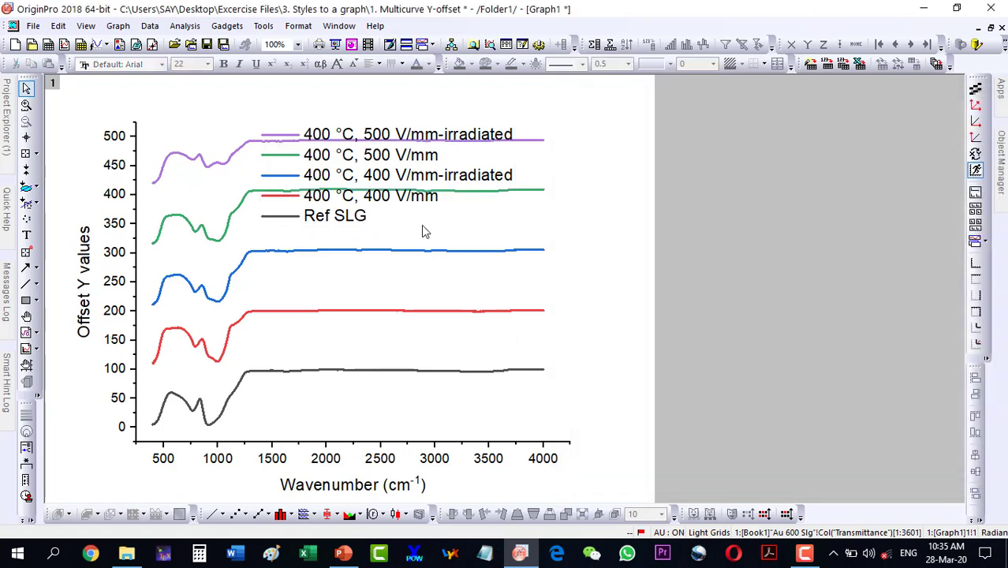
- Shift the legend slightly to the right, toward the high-wavenumber end of the curves
click(385, 175)
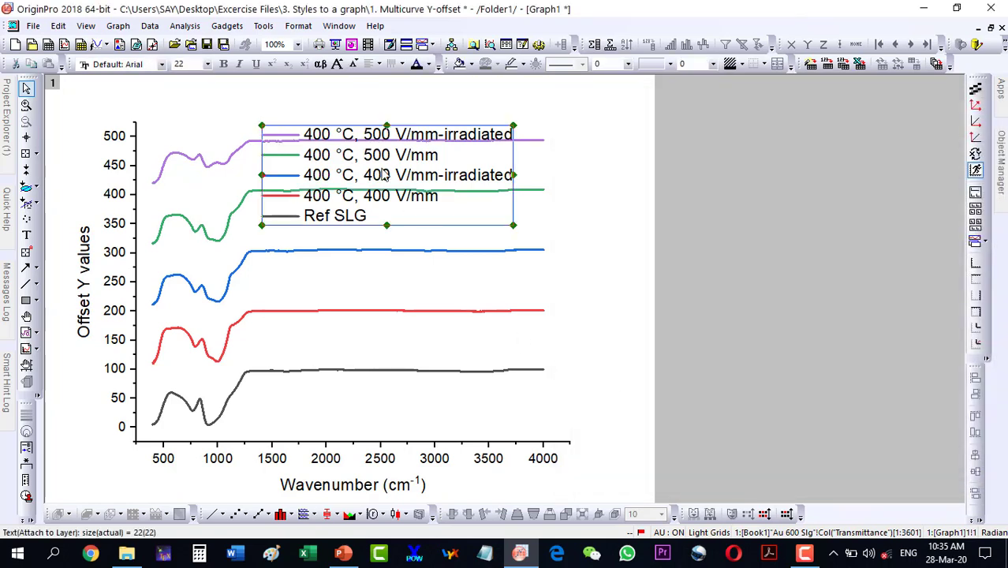
click(464, 202)
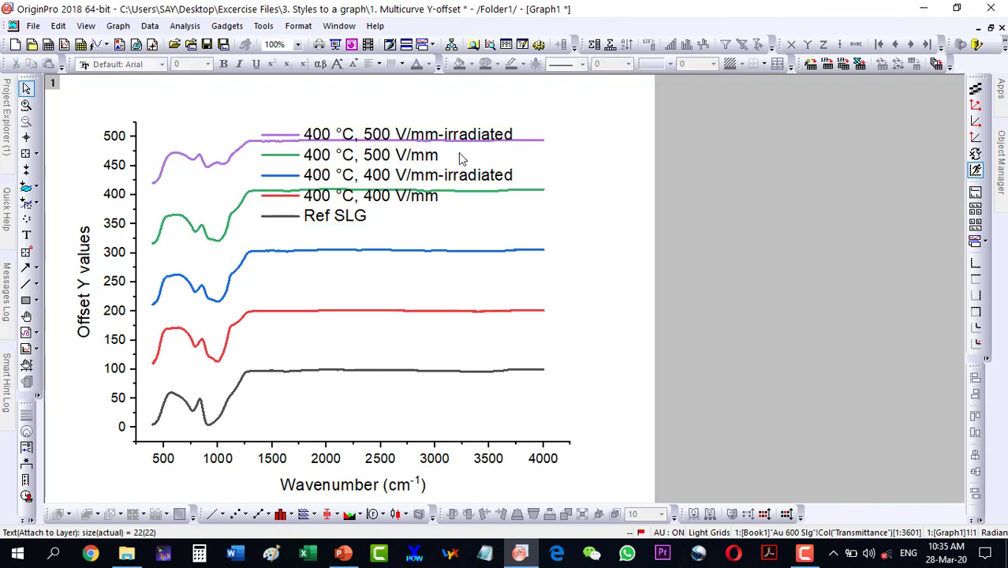
click(396, 170)
click(398, 175)
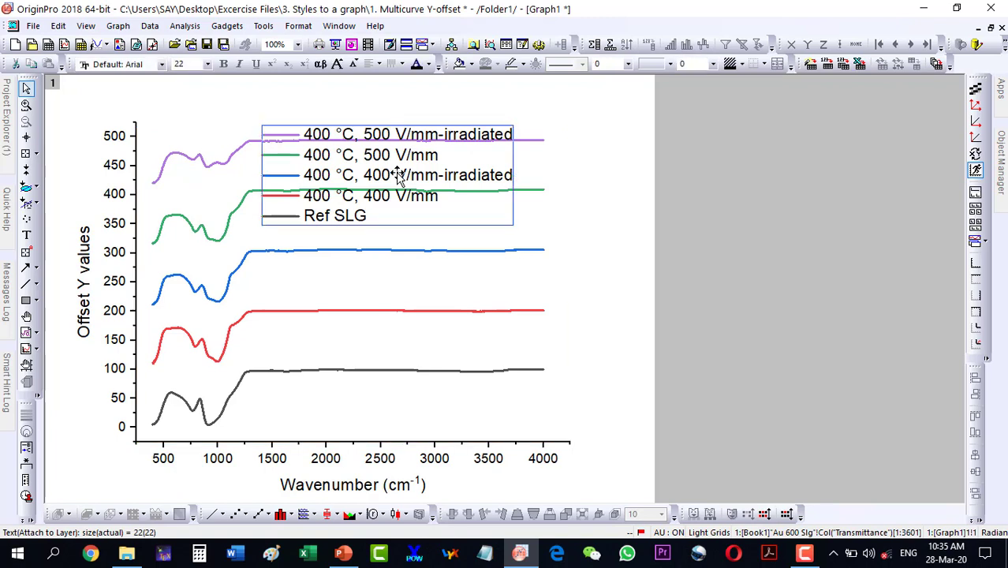
drag(399, 175, 422, 176)
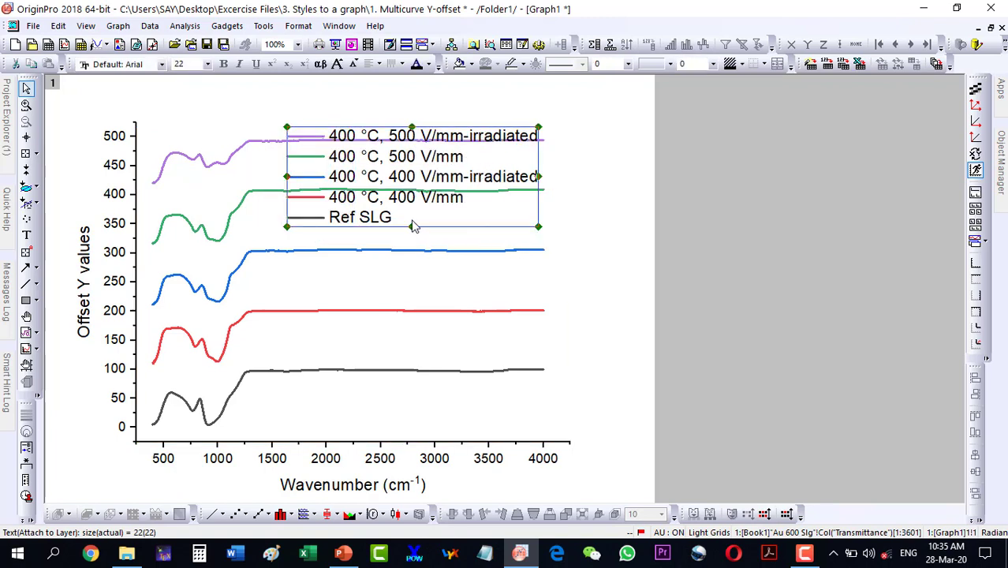
- Set the legend's line spacing to 40%
double_click(444, 175)
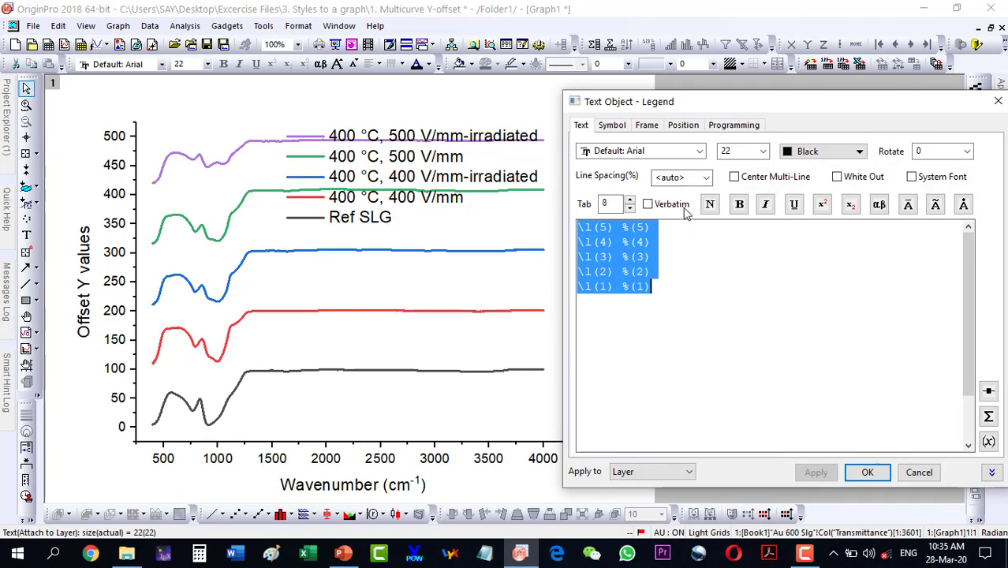
click(705, 177)
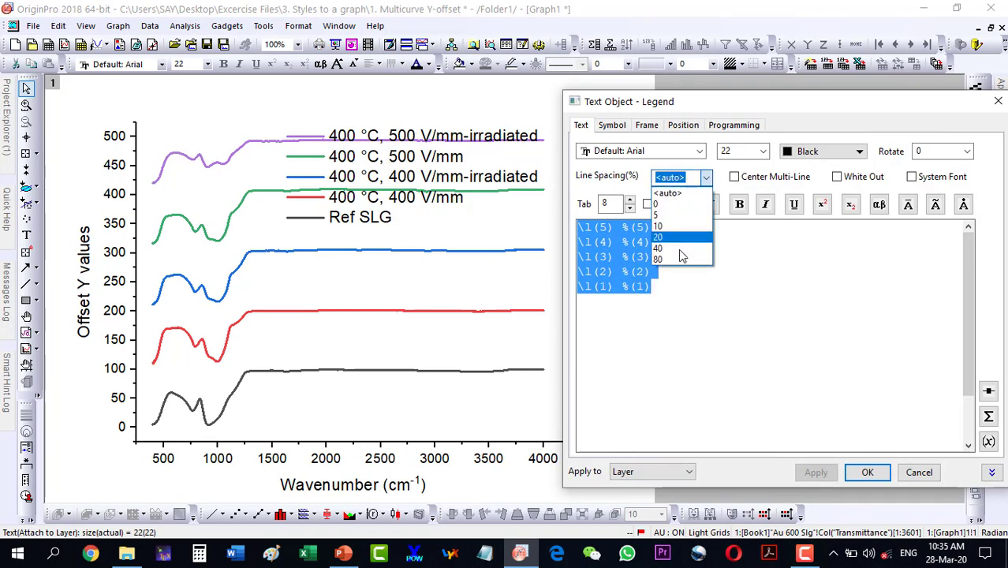
click(677, 249)
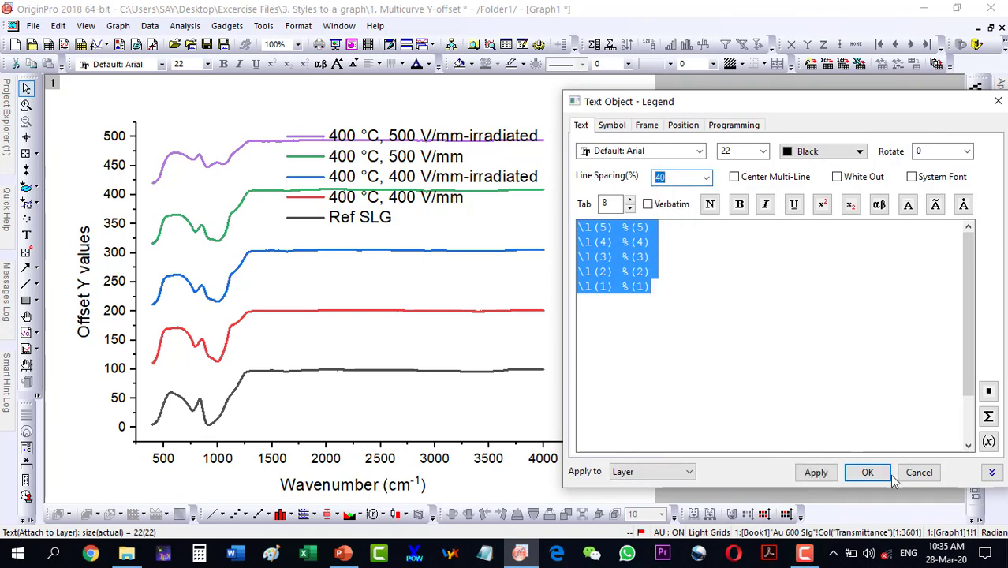
click(817, 472)
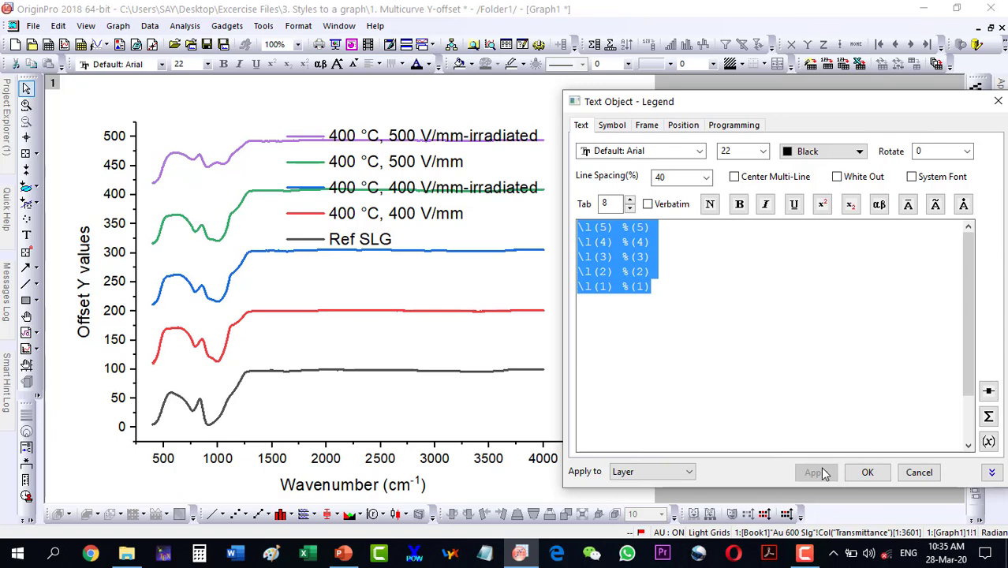
- Increase the legend's line spacing to 100% and then to 200%
double_click(661, 178)
text(100)
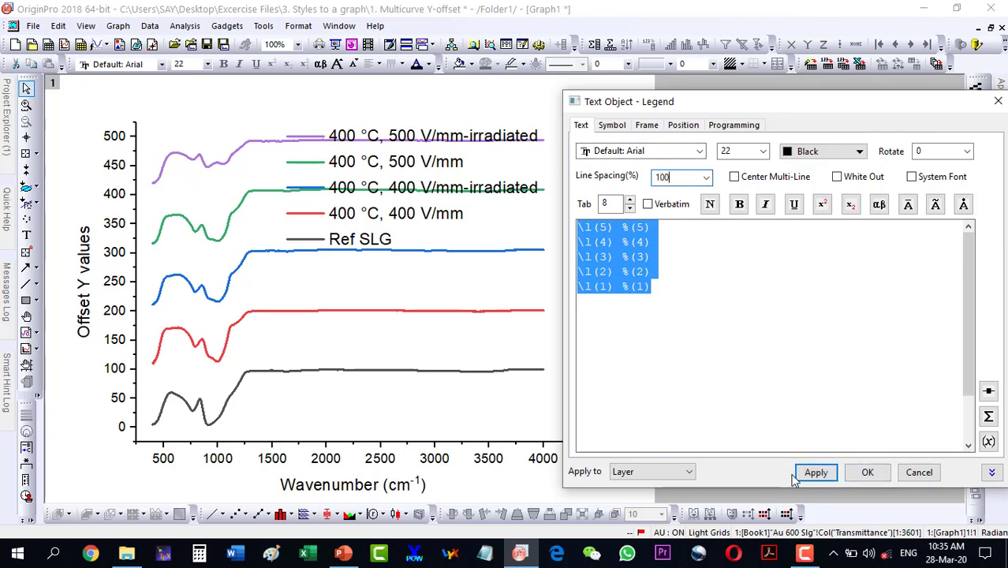
click(812, 471)
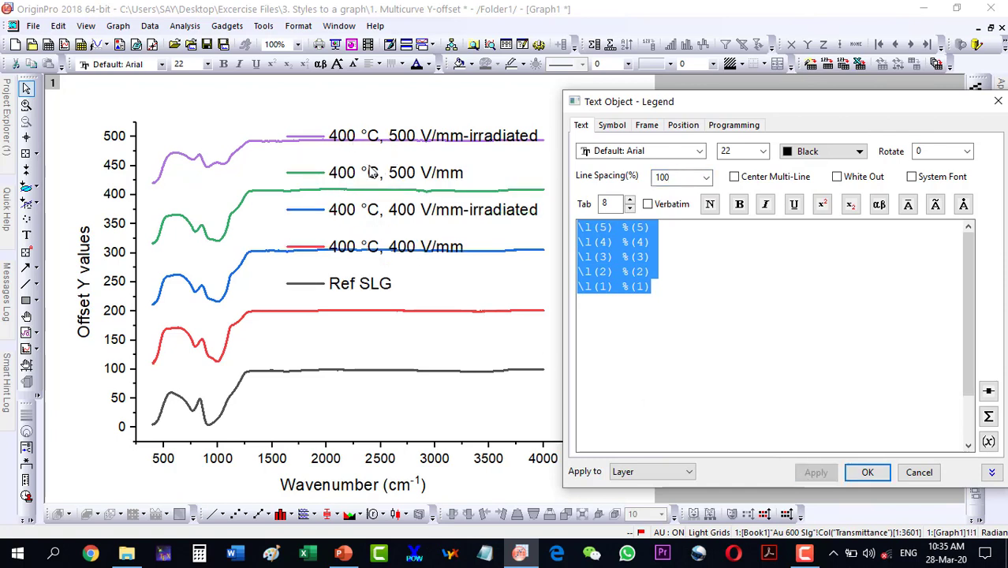
double_click(652, 179)
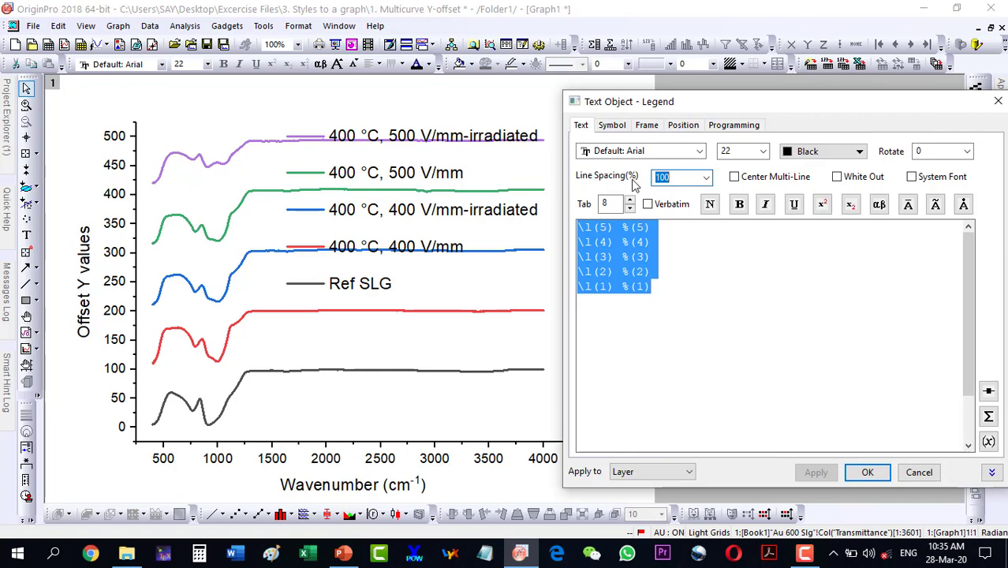
text(200)
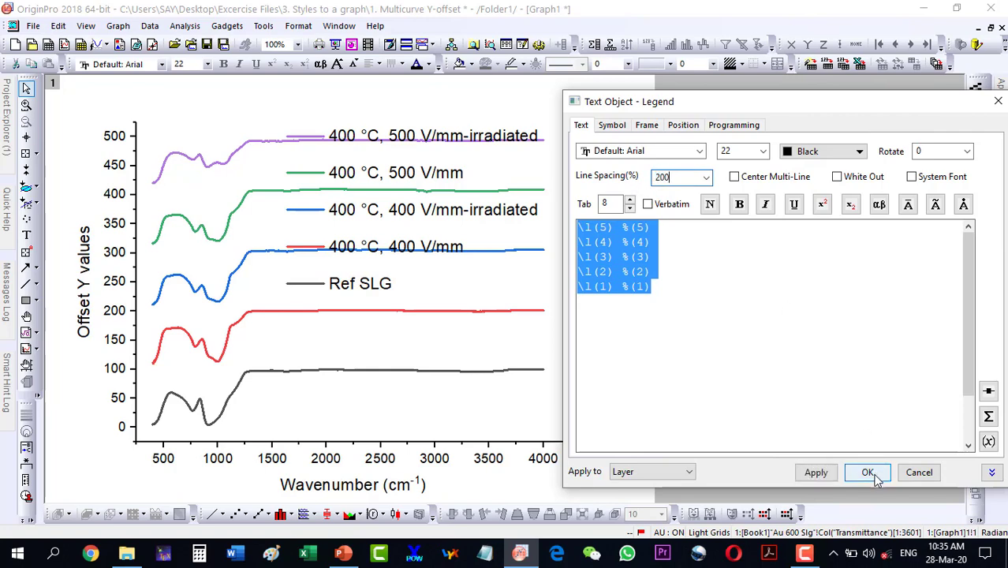
click(868, 473)
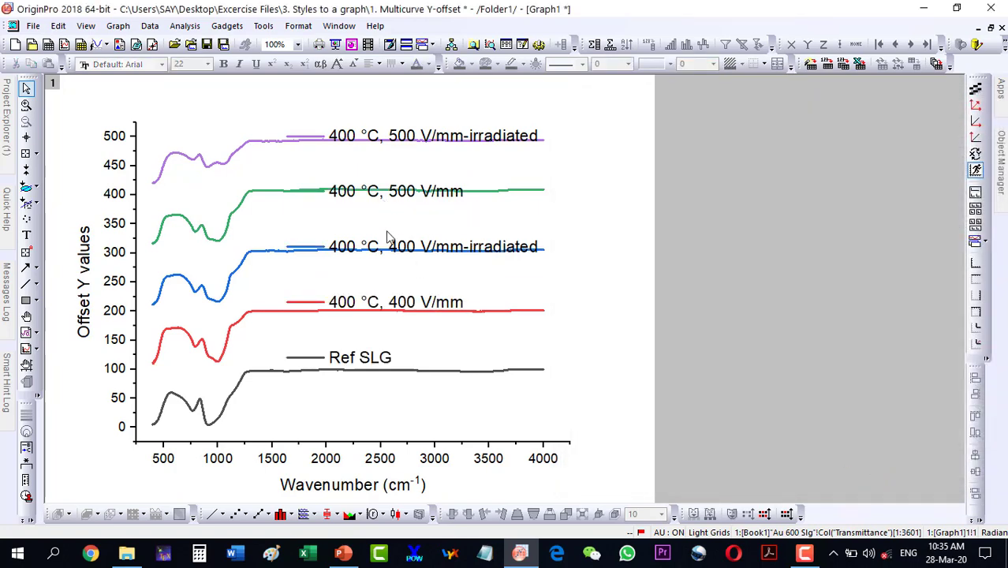
- Move the legend slightly down so its entries start beneath the uppermost curve, and set its line spacing to 250%
click(351, 251)
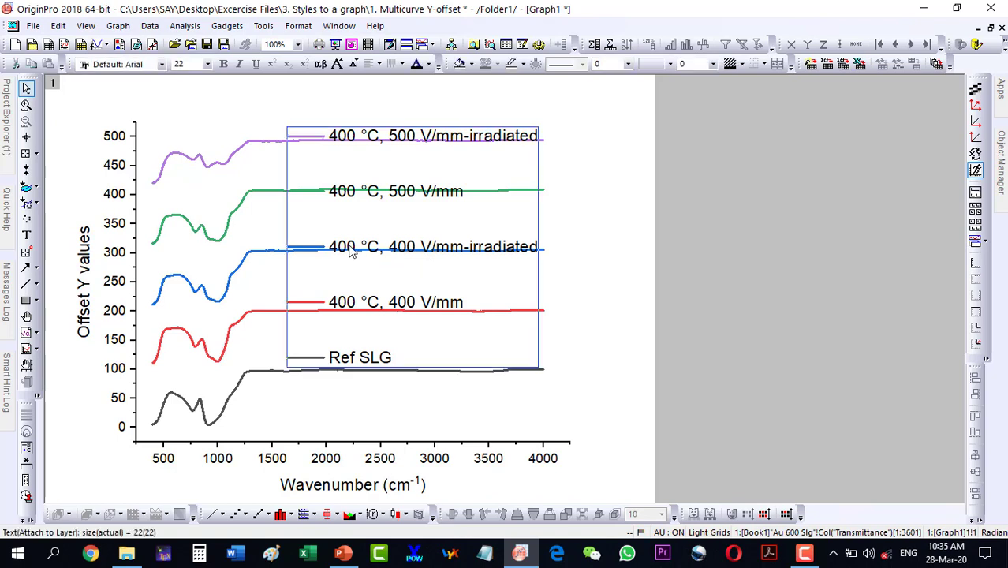
drag(349, 257, 348, 263)
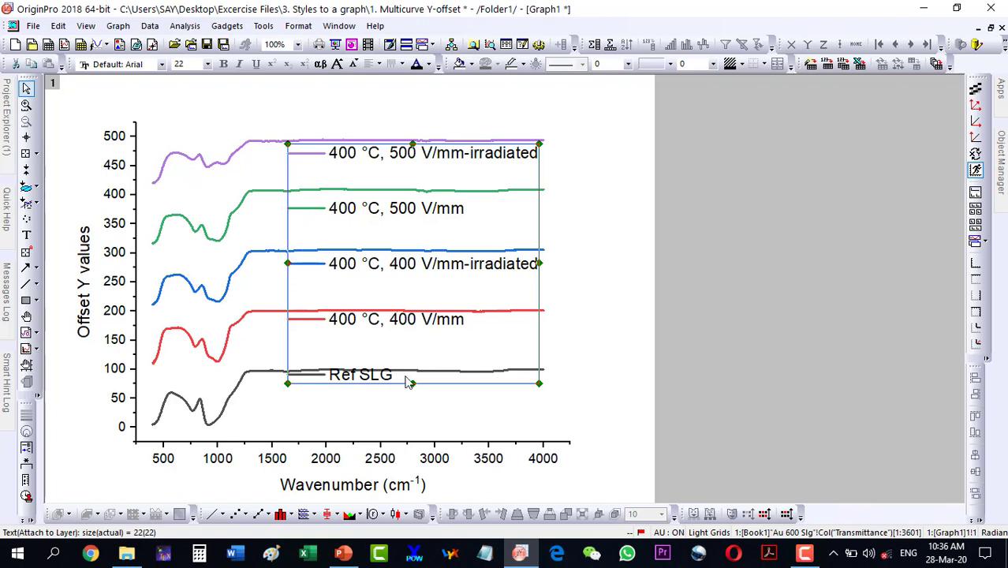
double_click(401, 318)
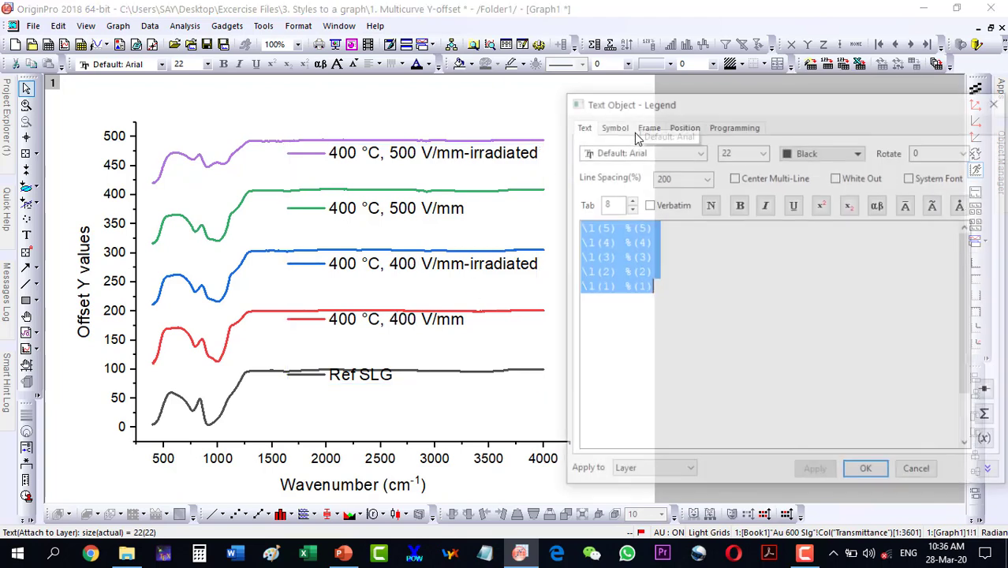
double_click(684, 176)
text(2)
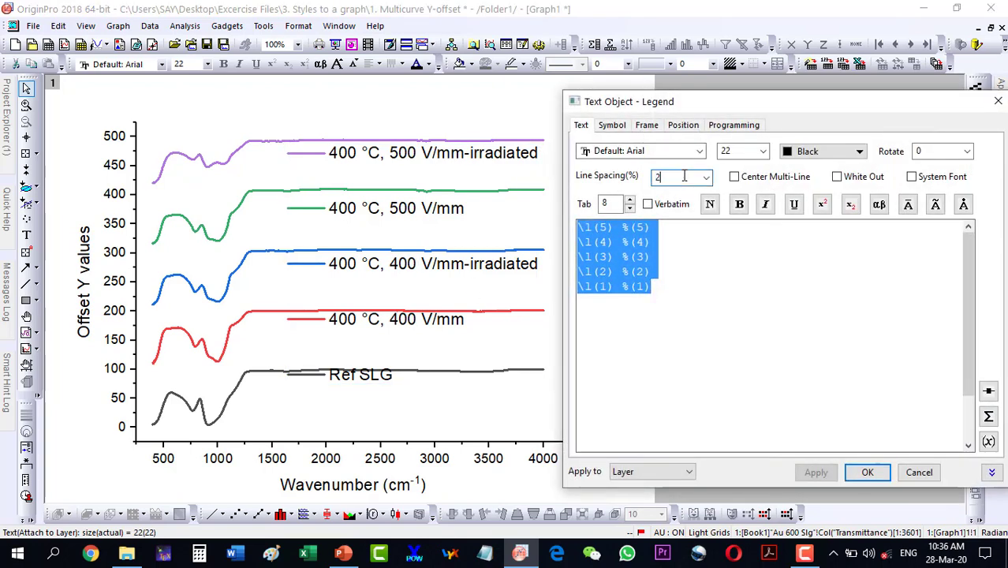
text(50)
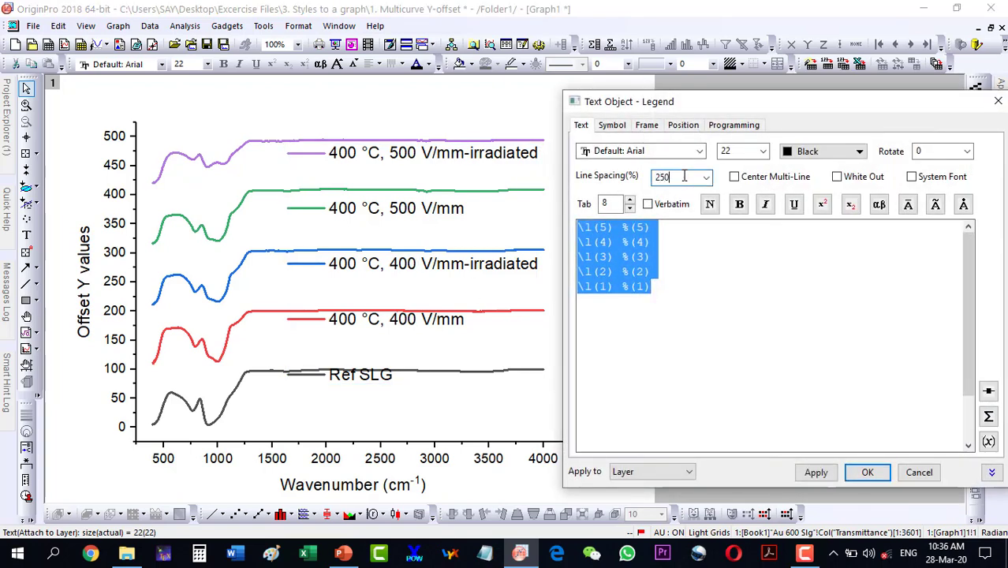
click(816, 471)
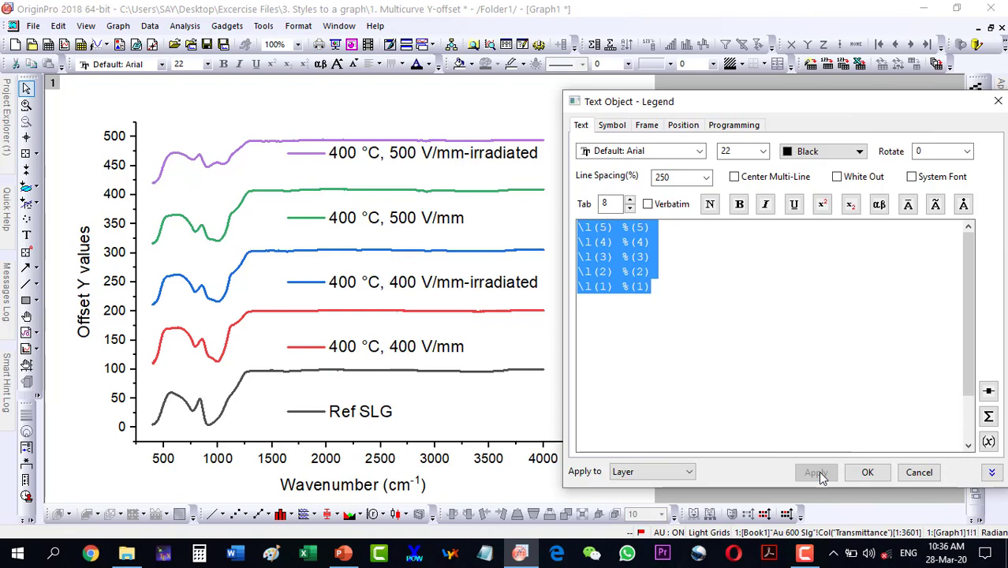
click(867, 472)
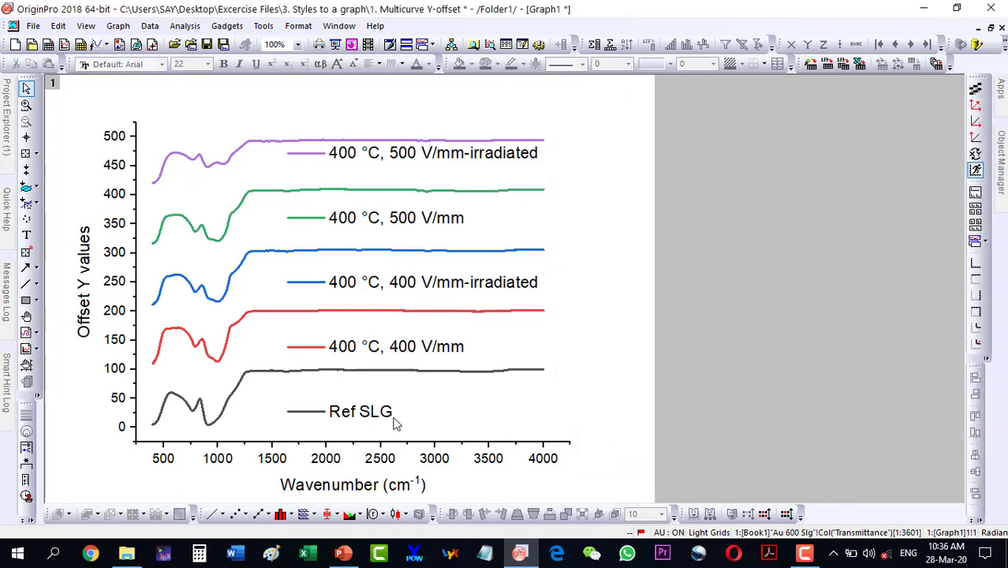
- Move the legend up until its first entry sits above the uppermost curve, and deselect it
click(370, 418)
drag(370, 418, 369, 385)
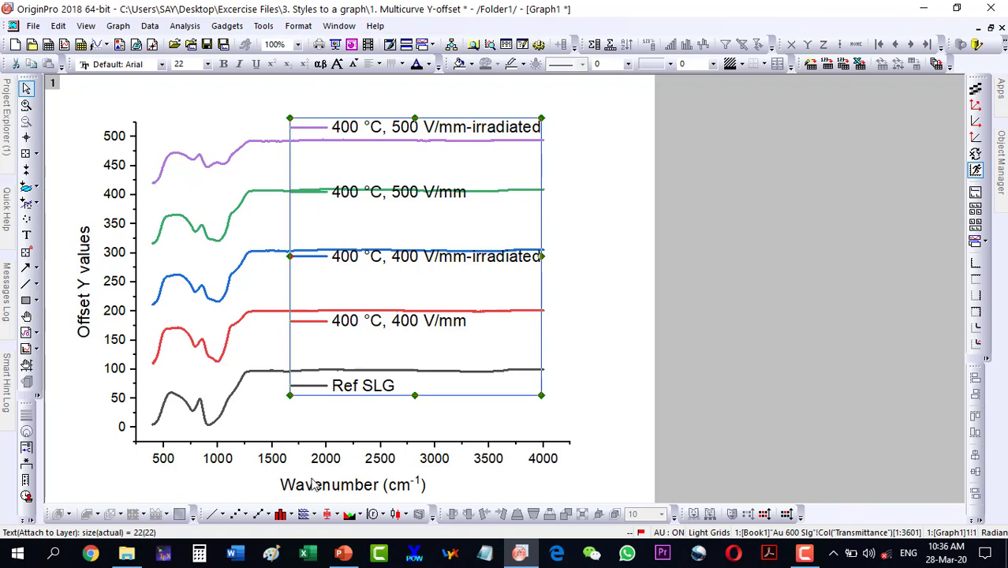
key(Escape)
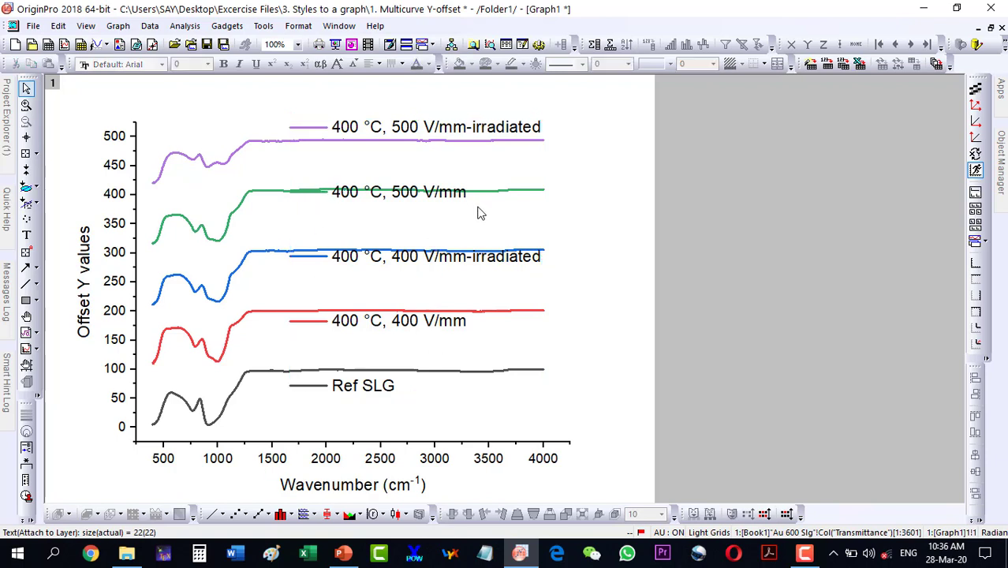
click(393, 127)
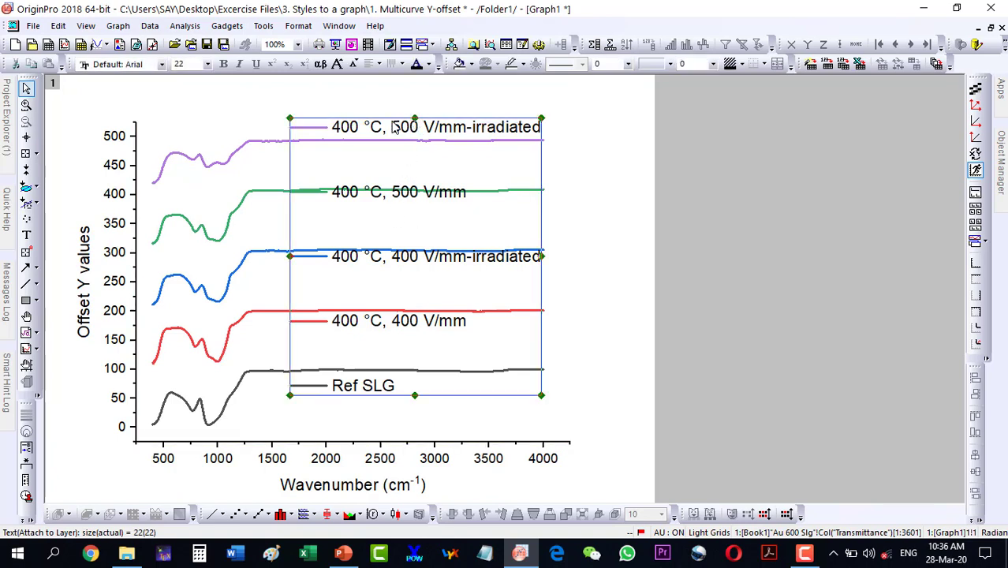
key(Delete)
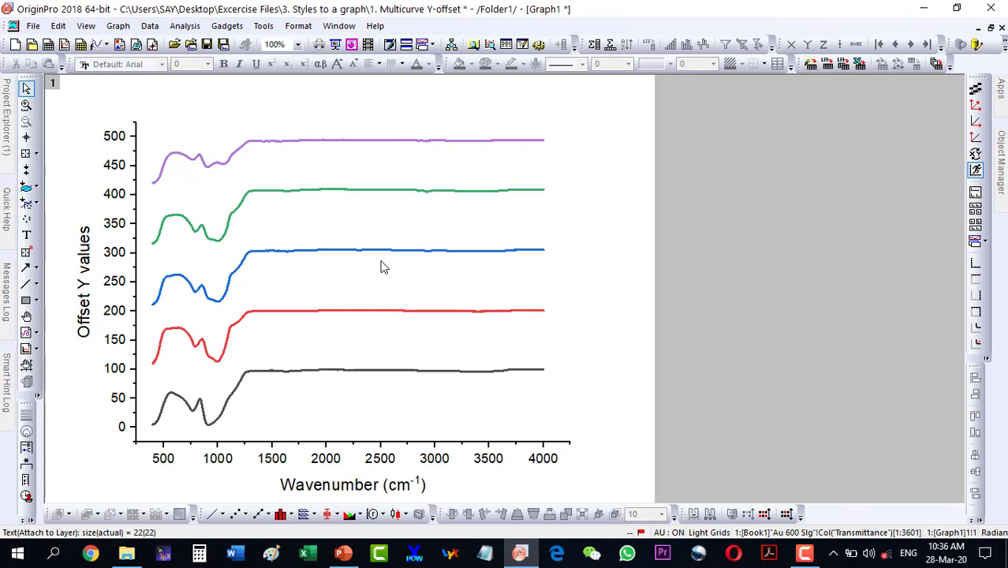
key(ctrl+z)
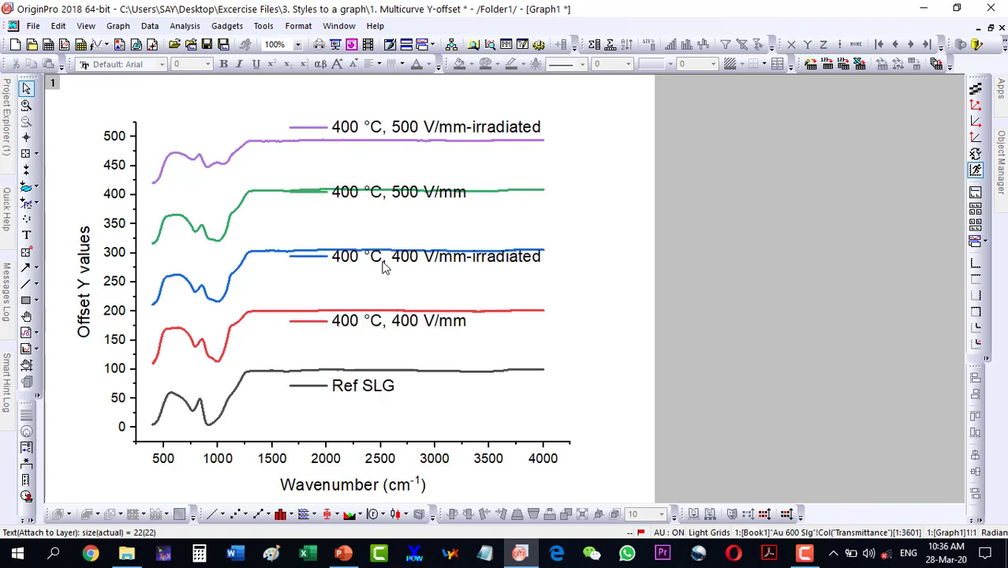
- Reset the legend's line spacing to <auto>
click(415, 329)
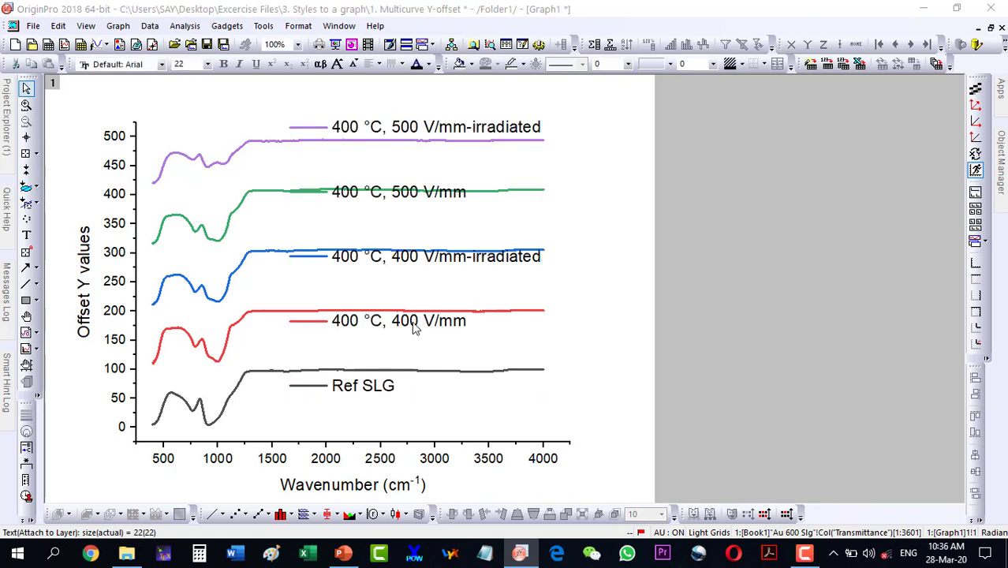
double_click(416, 328)
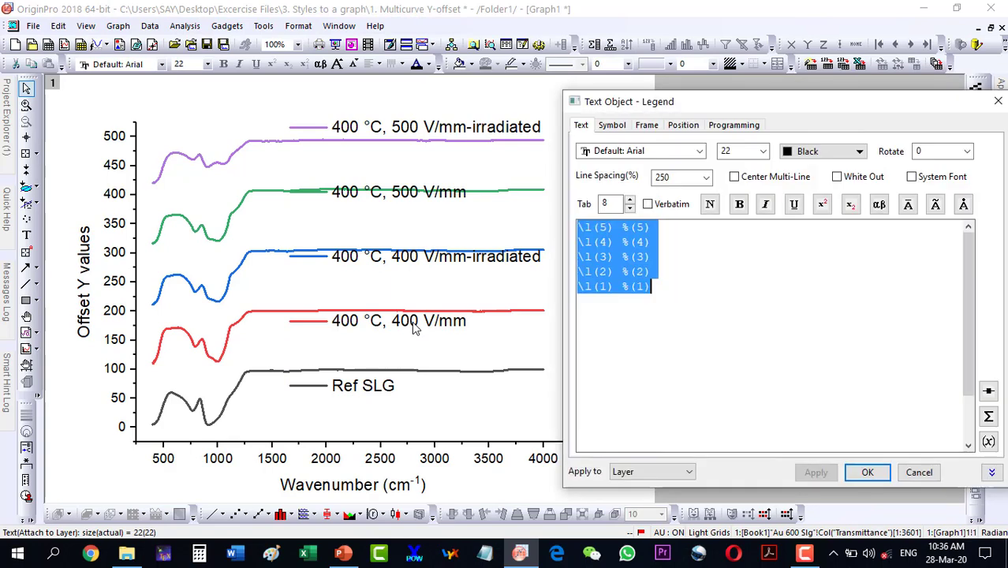
click(707, 180)
click(694, 194)
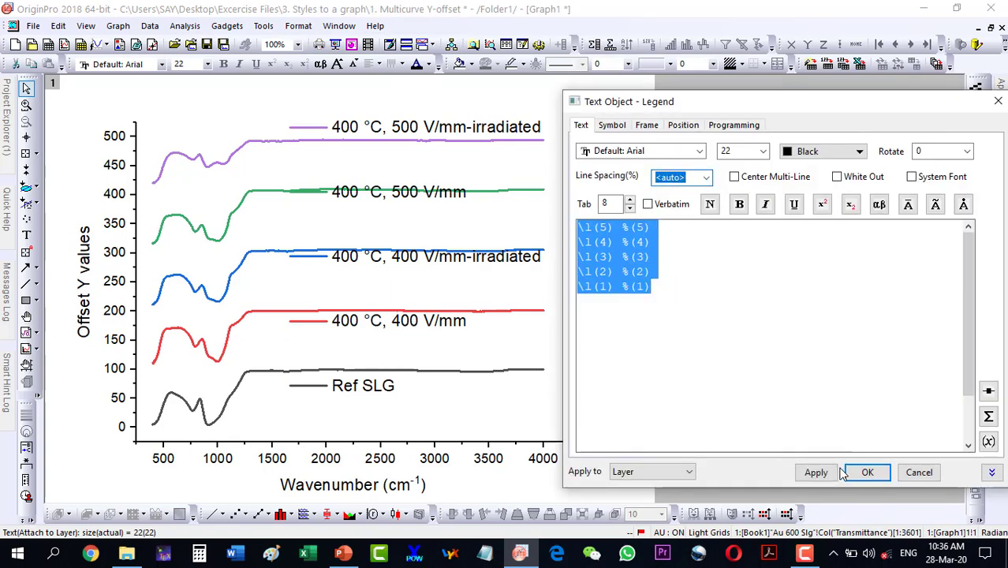
click(820, 477)
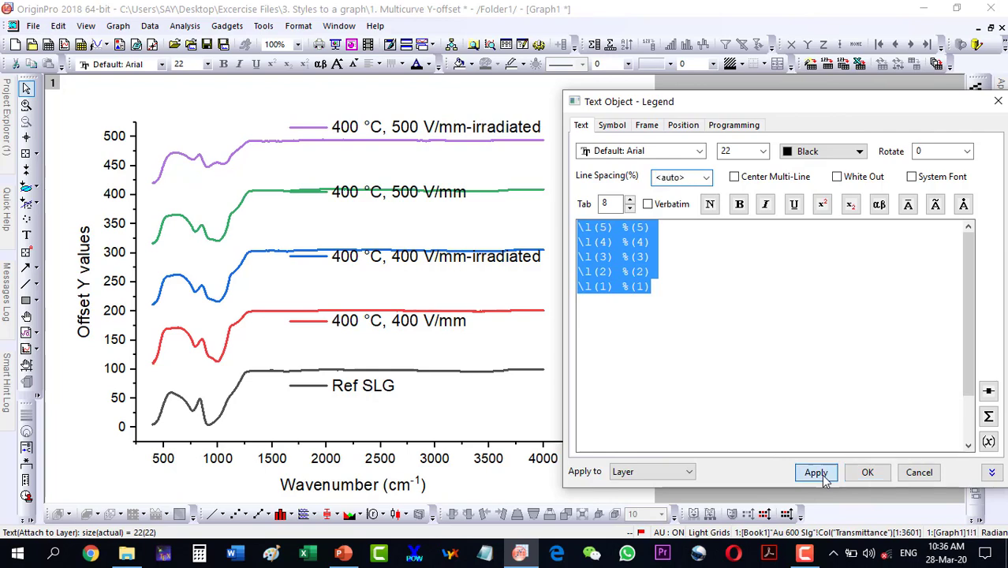
click(866, 473)
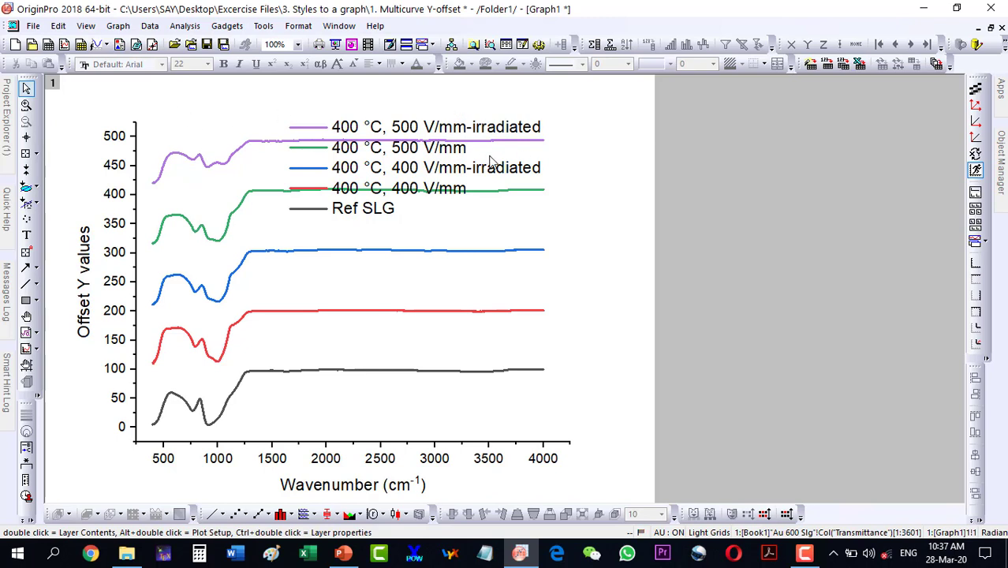
- Delete the legend from the graph
click(436, 175)
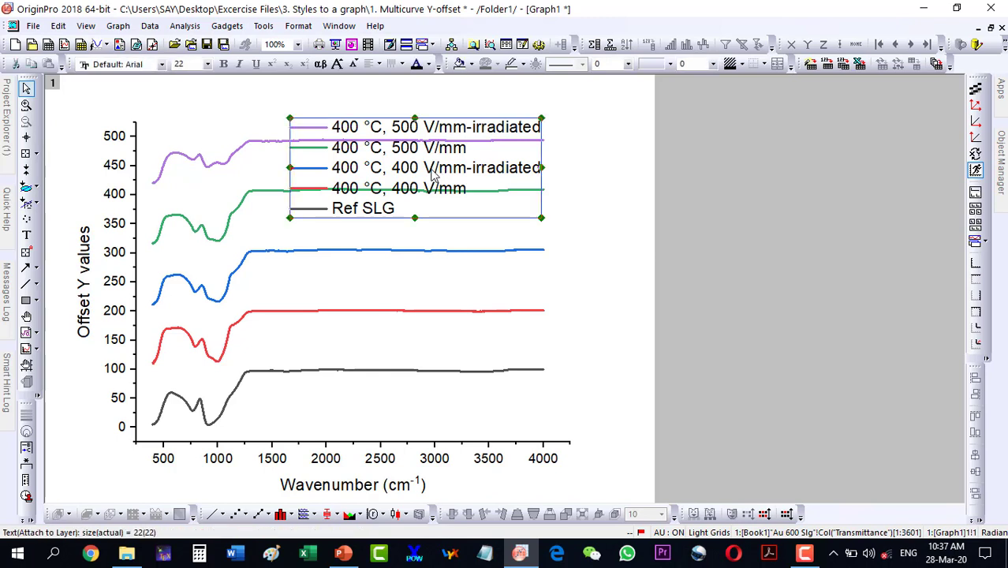
key(Delete)
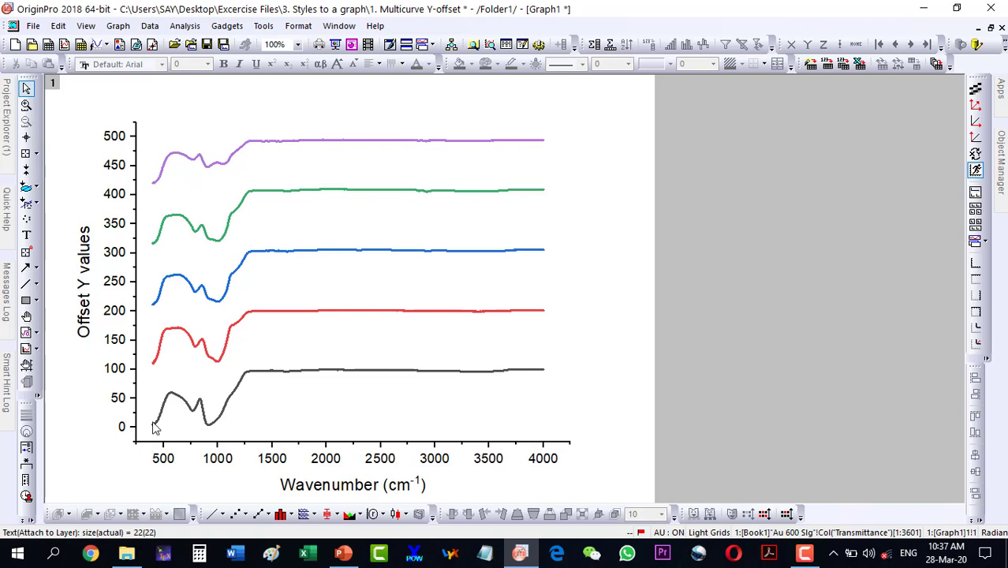
- Reverse the wavenumber axis by setting its scale to run from 4000 to 400, and apply it
mouse_move(155, 430)
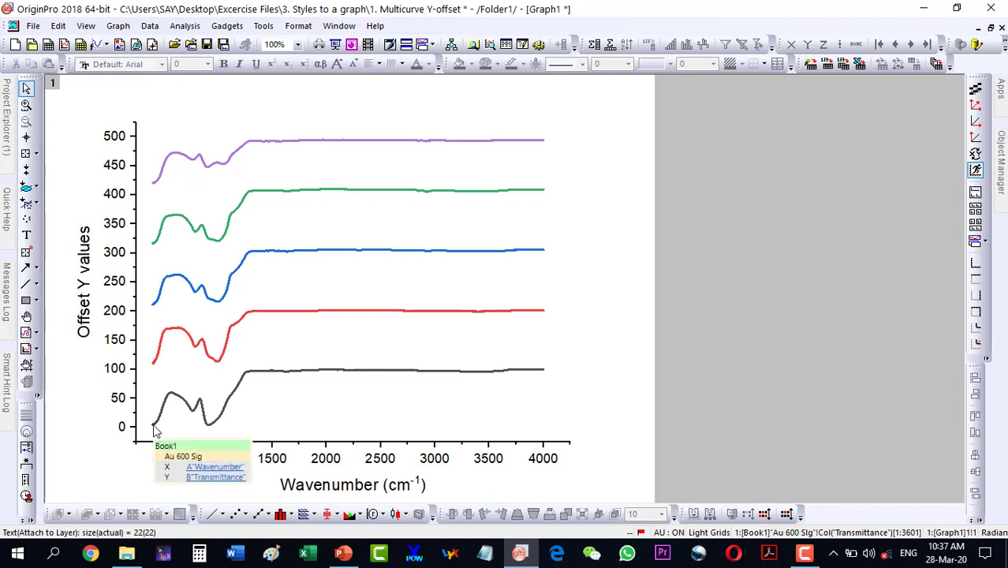
click(273, 456)
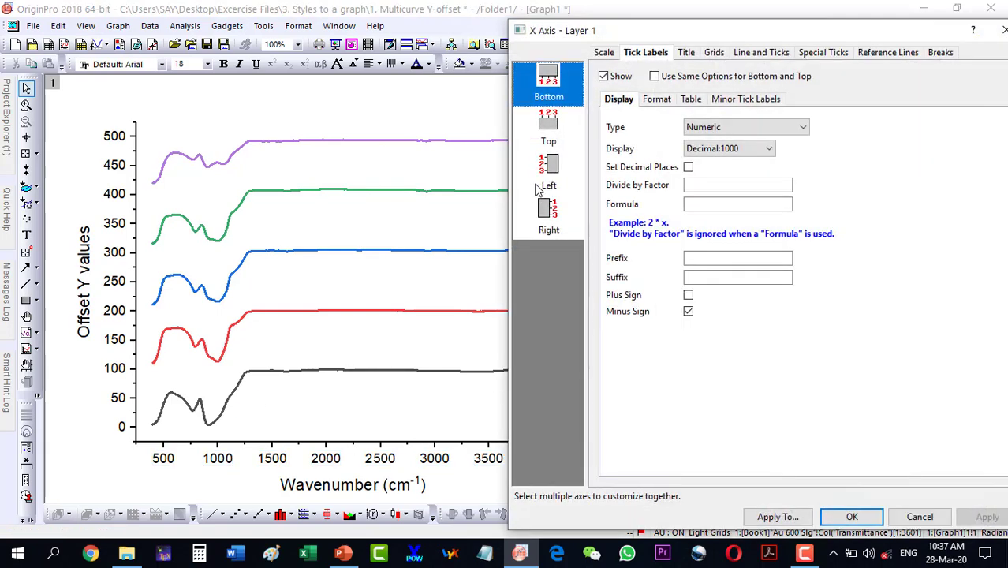
click(601, 53)
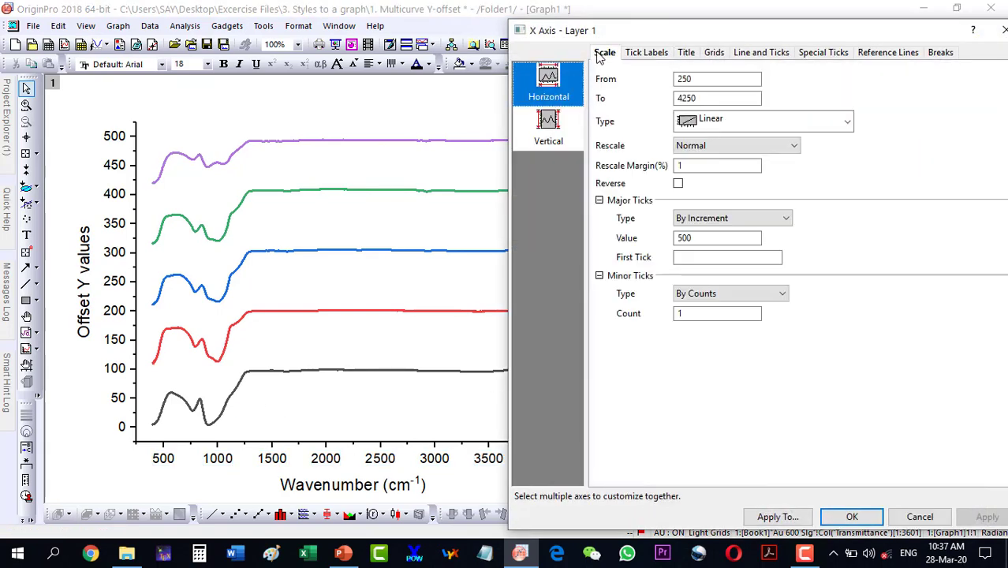
double_click(698, 80)
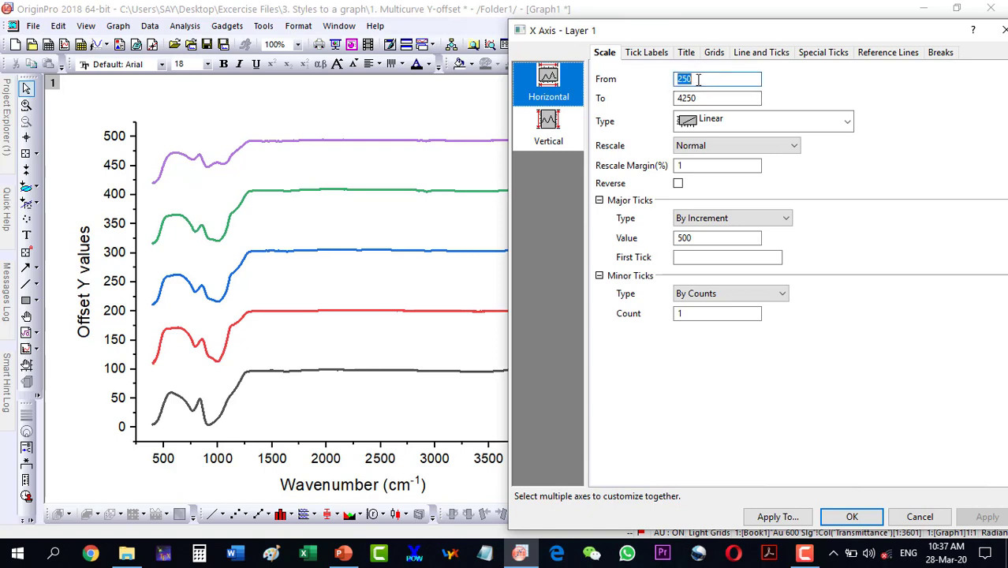
text(4000)
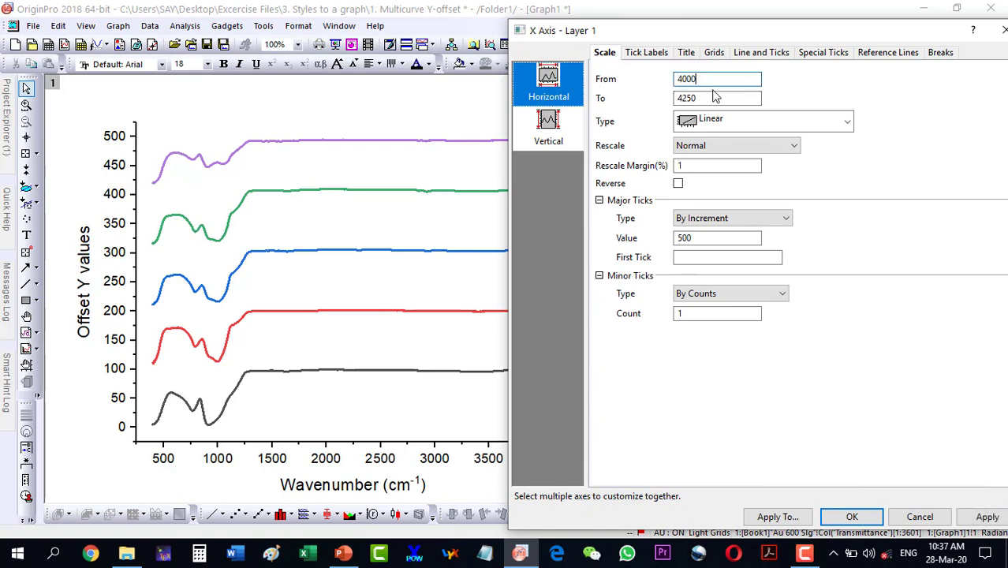
key(Tab)
text(400)
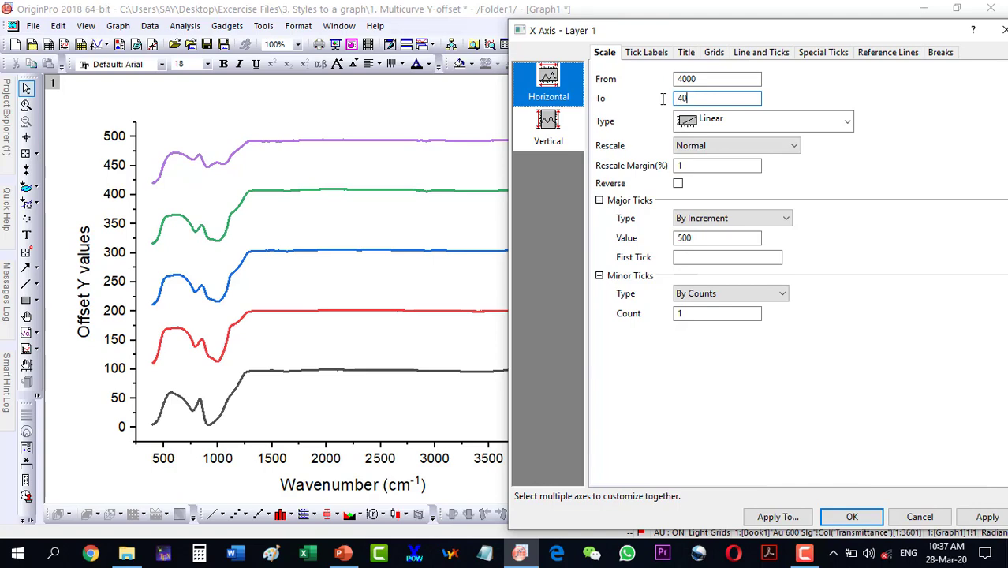
click(986, 517)
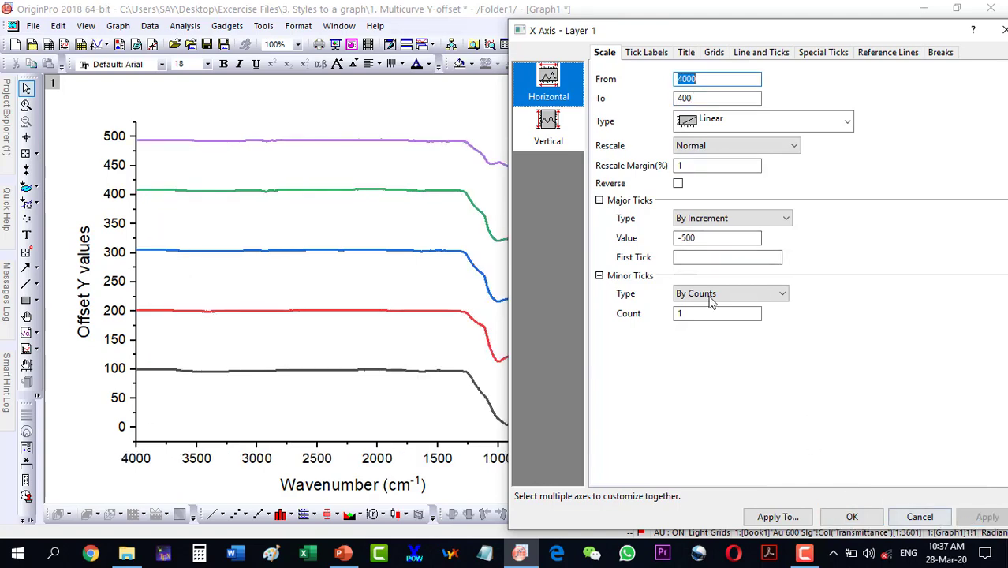
- Set the wavenumber axis's major tick increment to -400 and apply it
drag(572, 36, 497, 21)
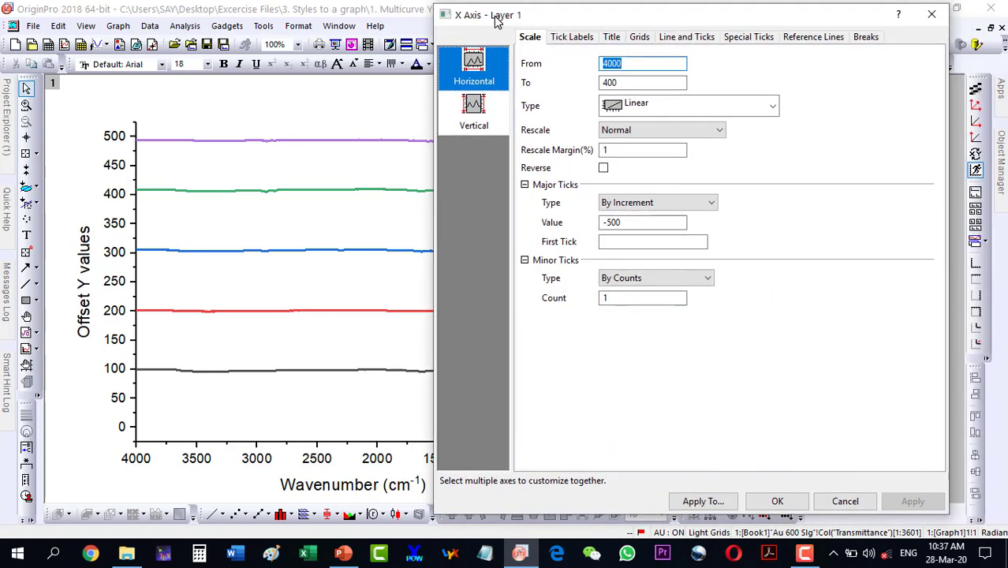
click(624, 224)
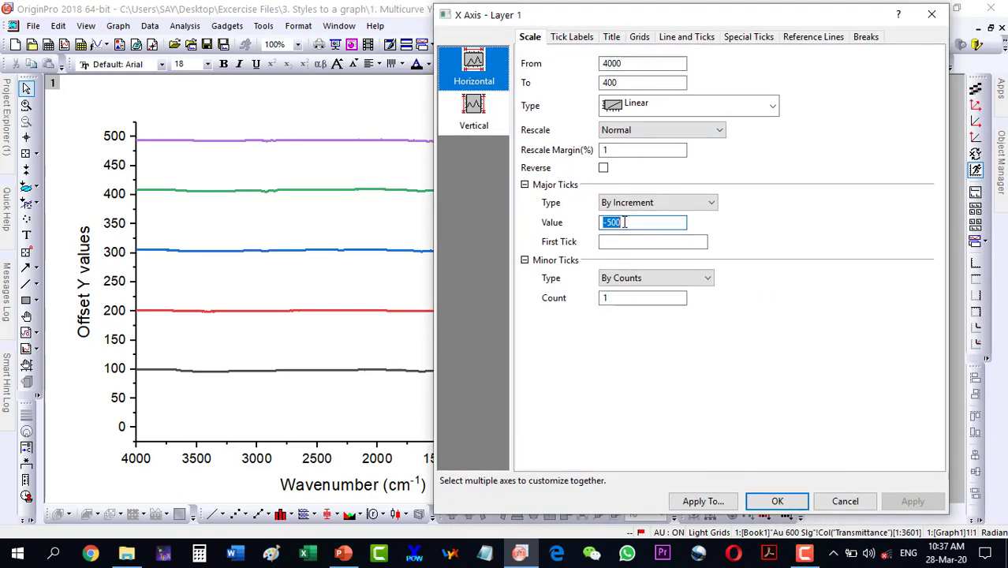
text(0)
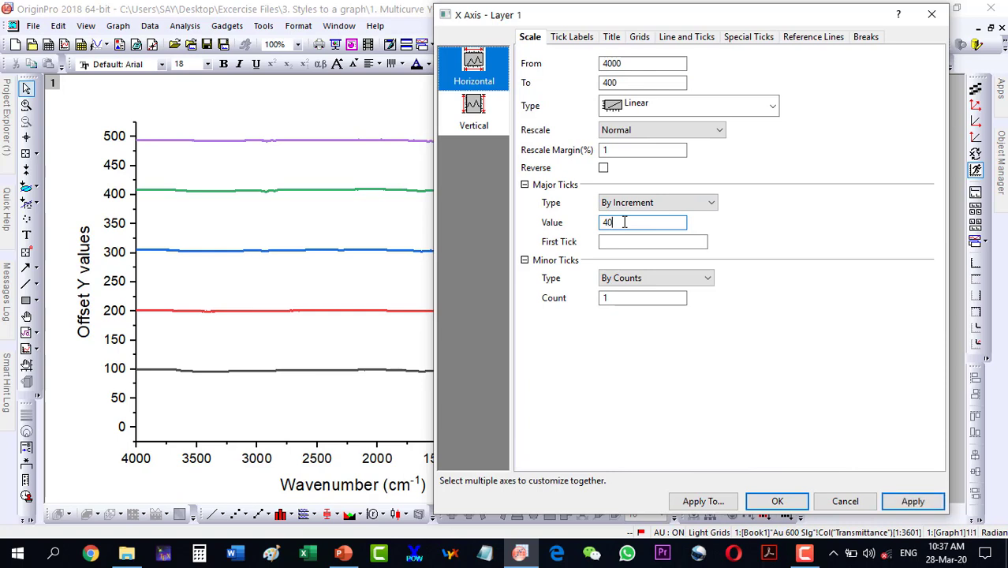
text(00)
drag(521, 17, 677, 16)
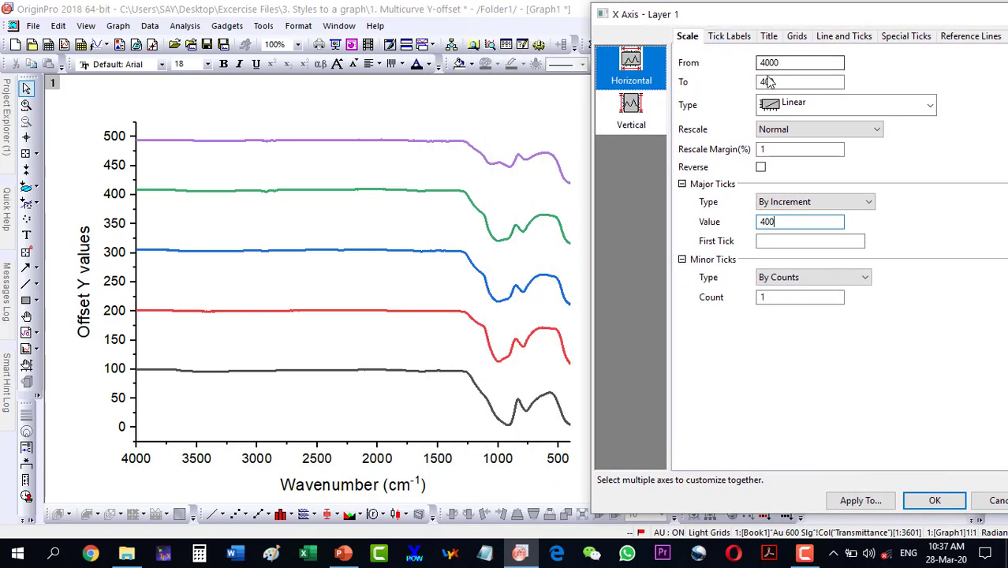
click(761, 222)
text(-)
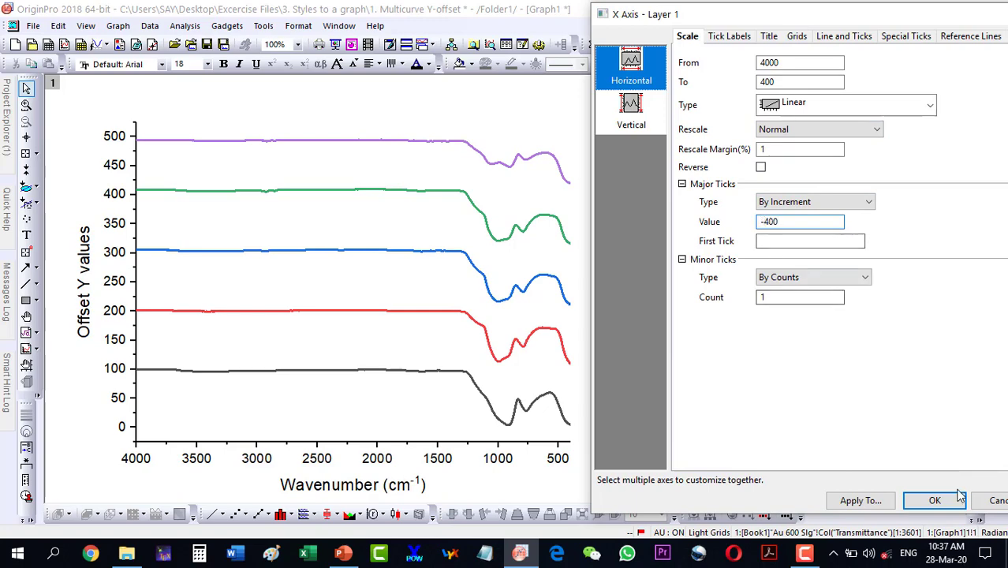
click(875, 502)
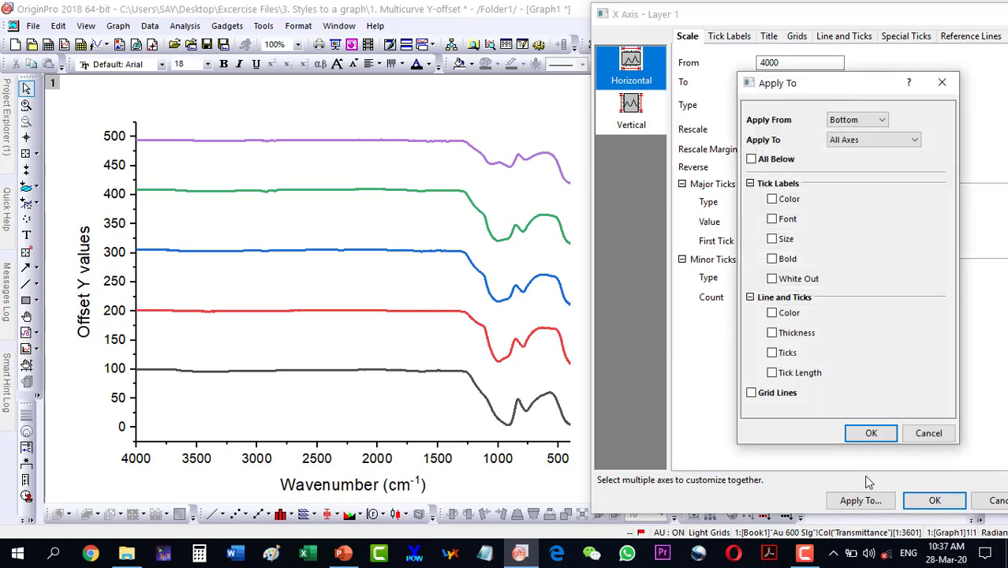
click(924, 433)
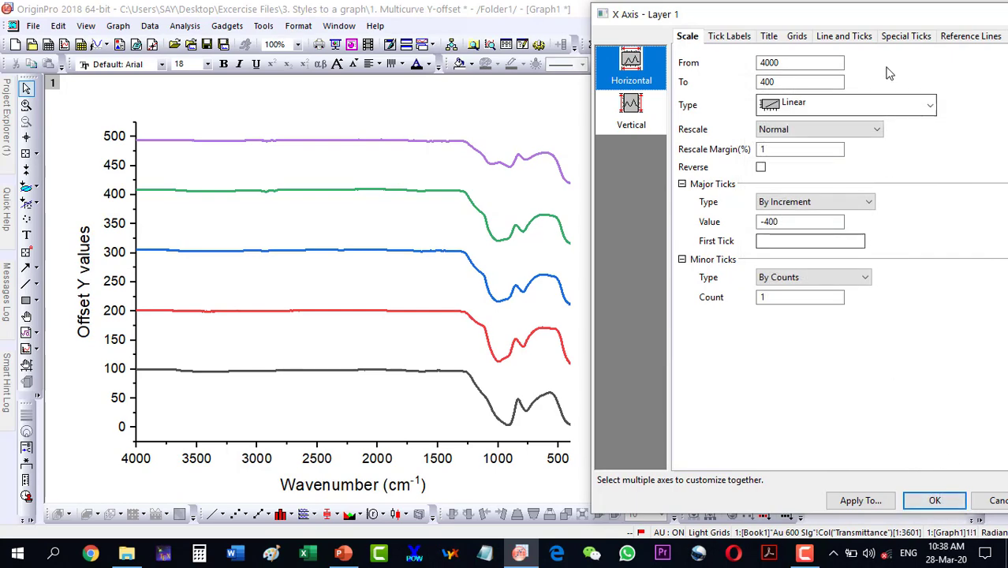
drag(891, 14, 758, 16)
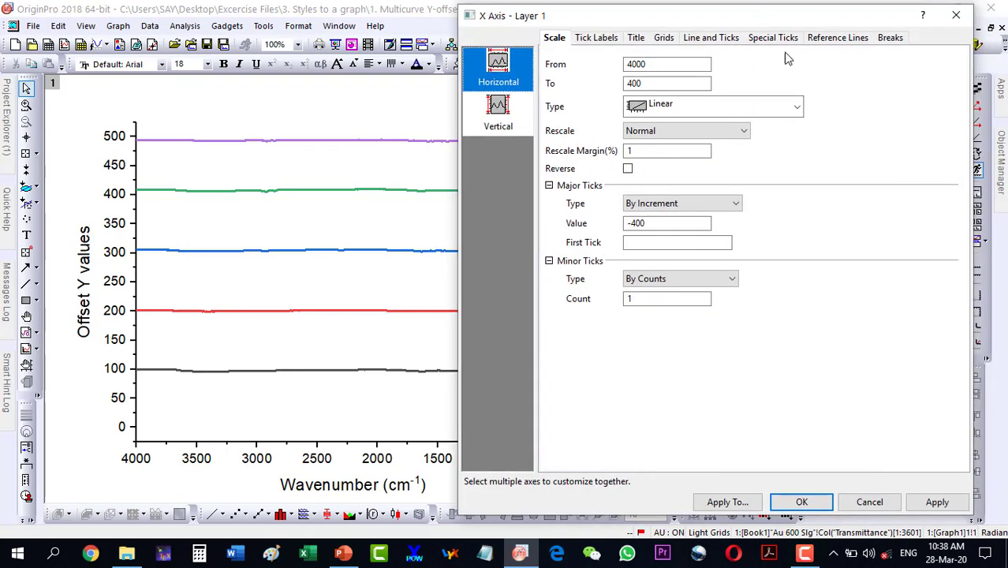
click(937, 501)
drag(524, 20, 761, 20)
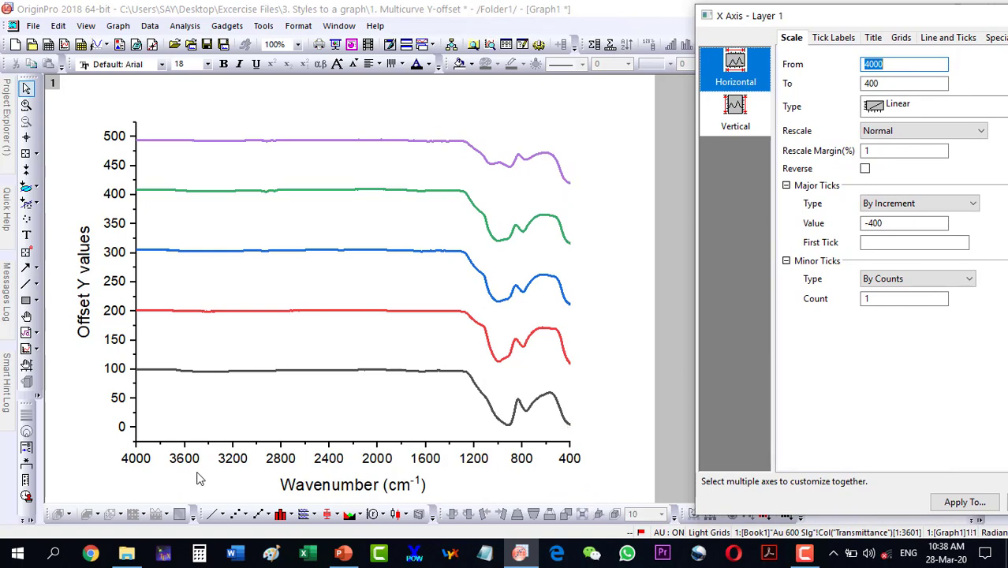
- Frame the plot by enabling the opposite lines for both the vertical and horizontal grid directions, and accept the axis settings
drag(836, 26, 603, 26)
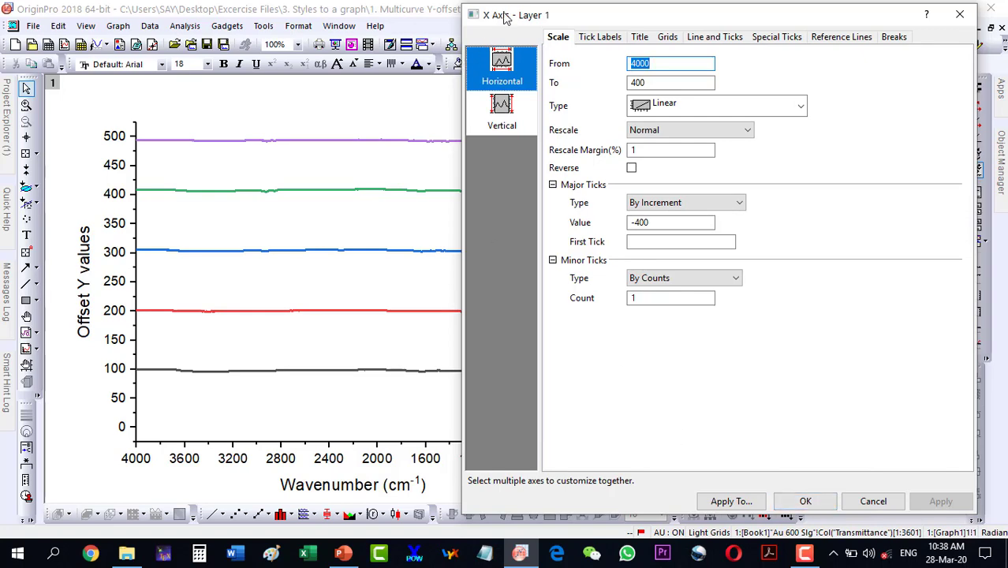
drag(508, 15, 753, 19)
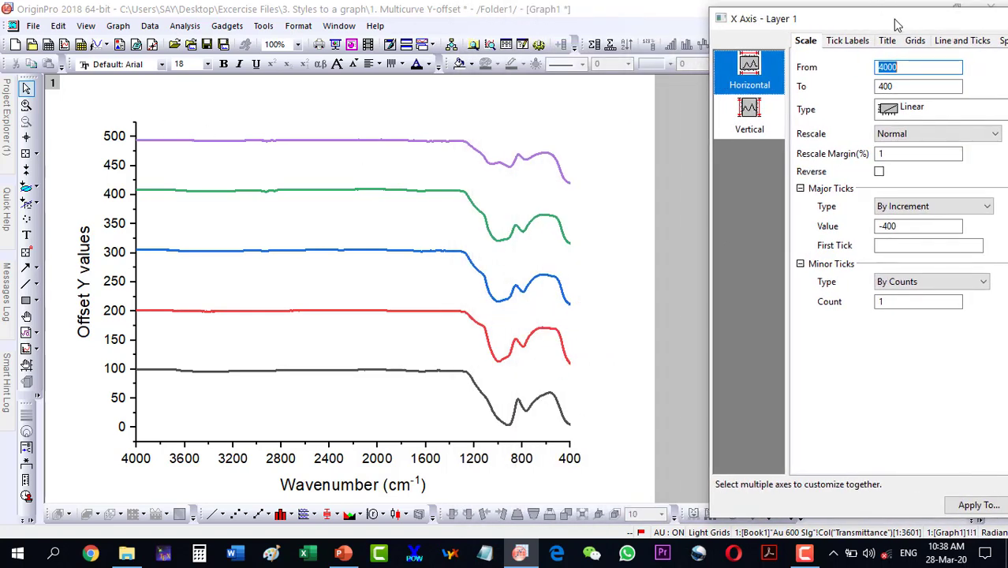
drag(896, 21, 720, 22)
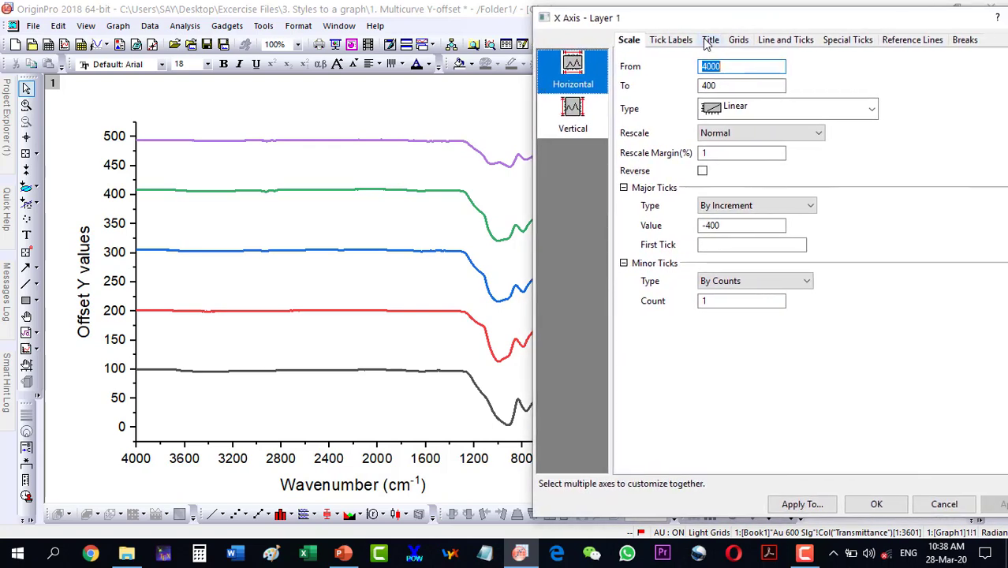
click(738, 40)
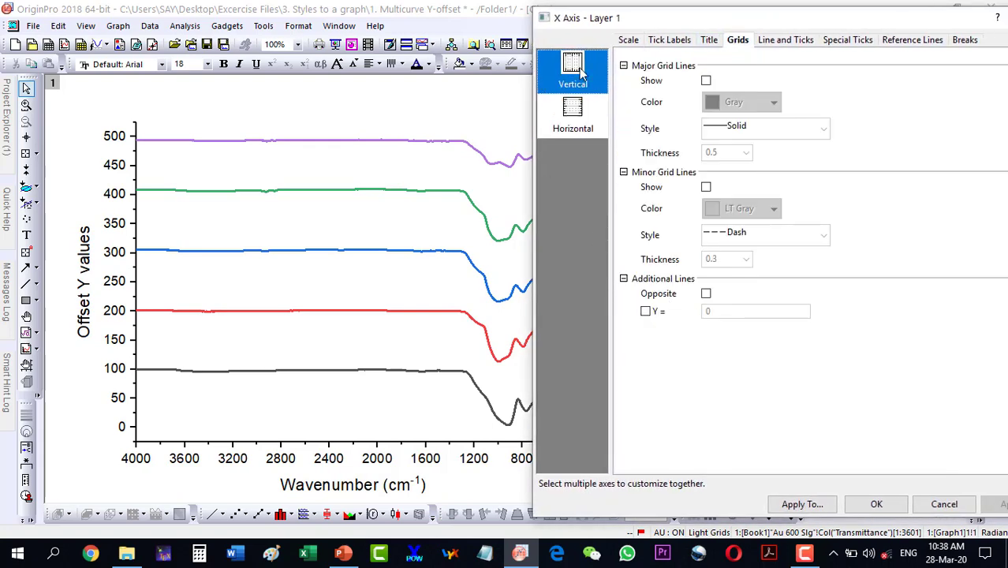
click(706, 294)
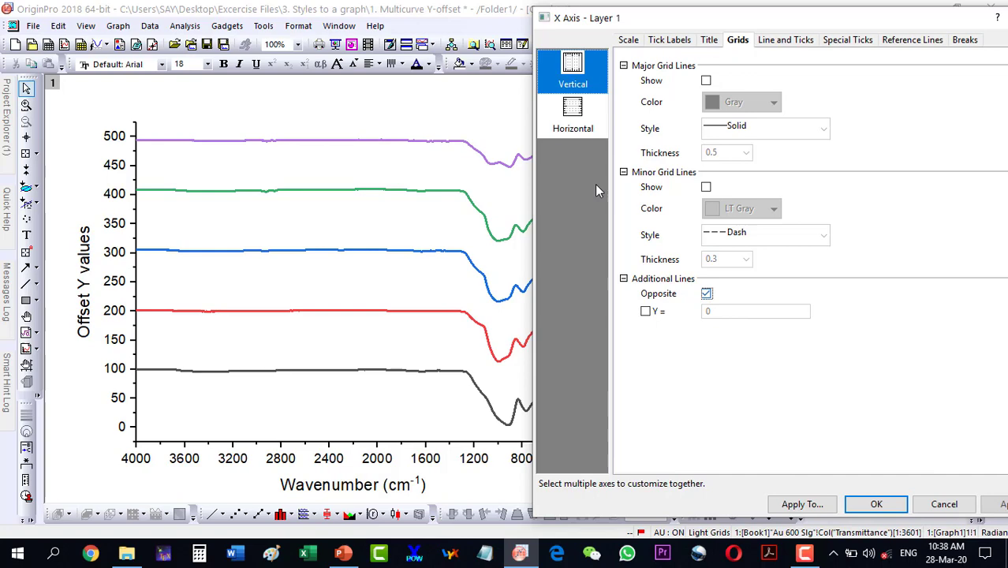
click(582, 126)
click(706, 294)
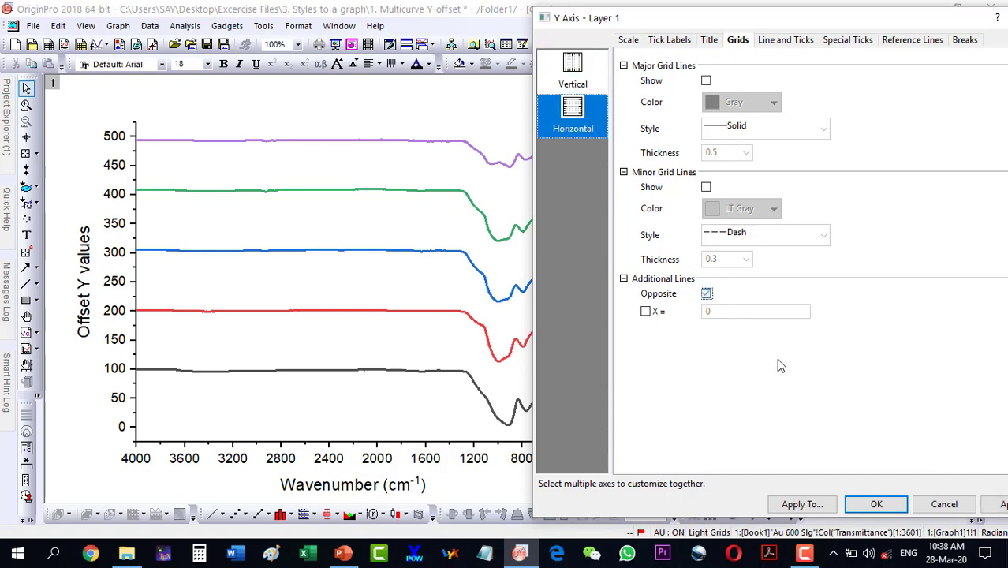
click(864, 504)
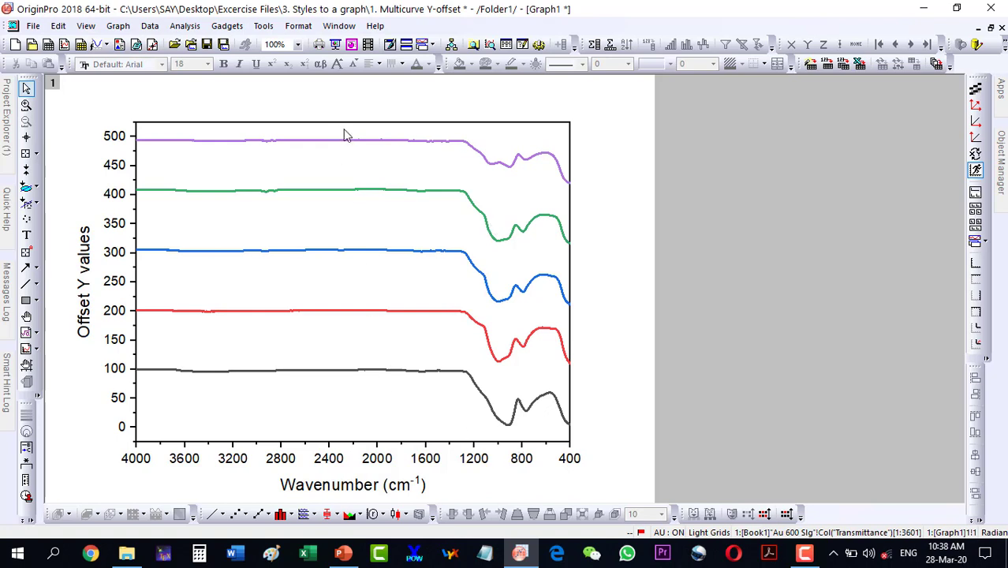
- Restore the graph window from its maximized state and place it beside the Book1 worksheet's label columns
mouse_move(359, 375)
click(991, 27)
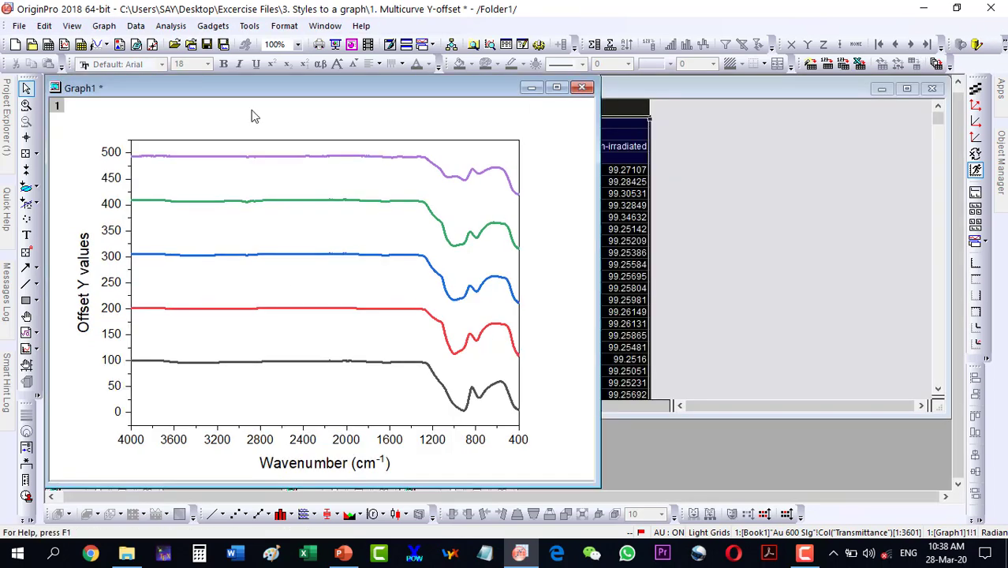
drag(228, 90, 655, 88)
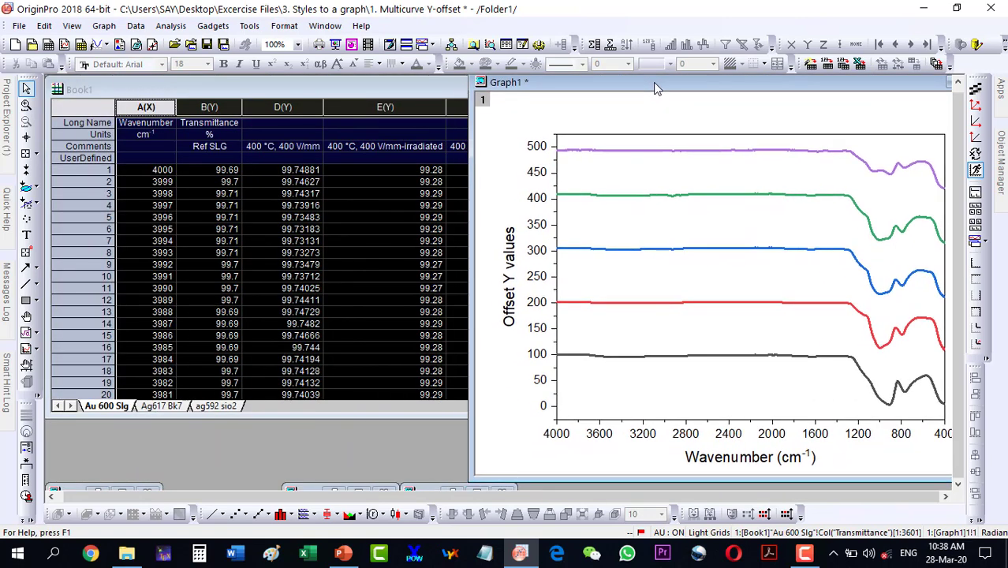
- Copy the "Ref SLG" comment from the worksheet onto the graph as a label just below the black curve
click(207, 150)
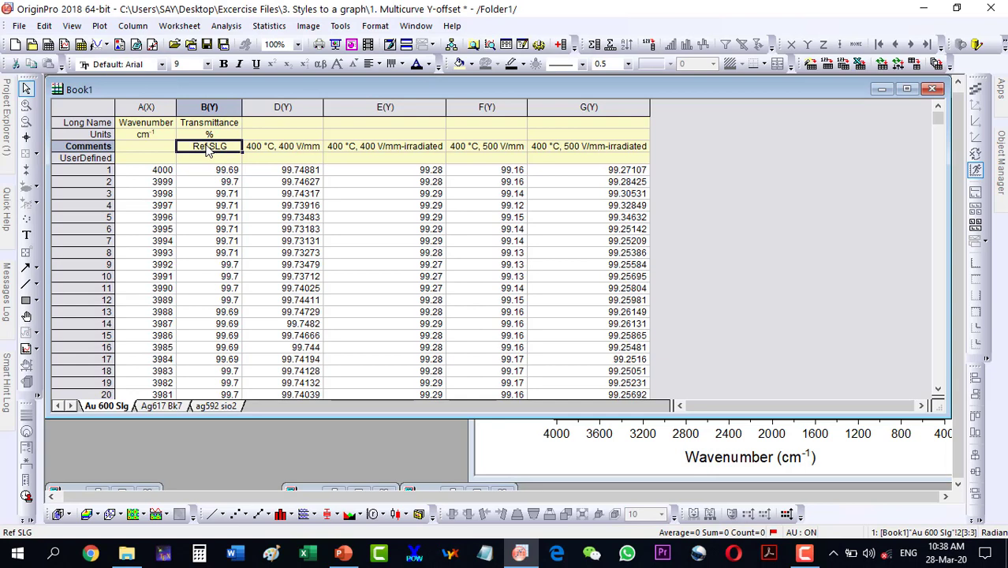
click(612, 462)
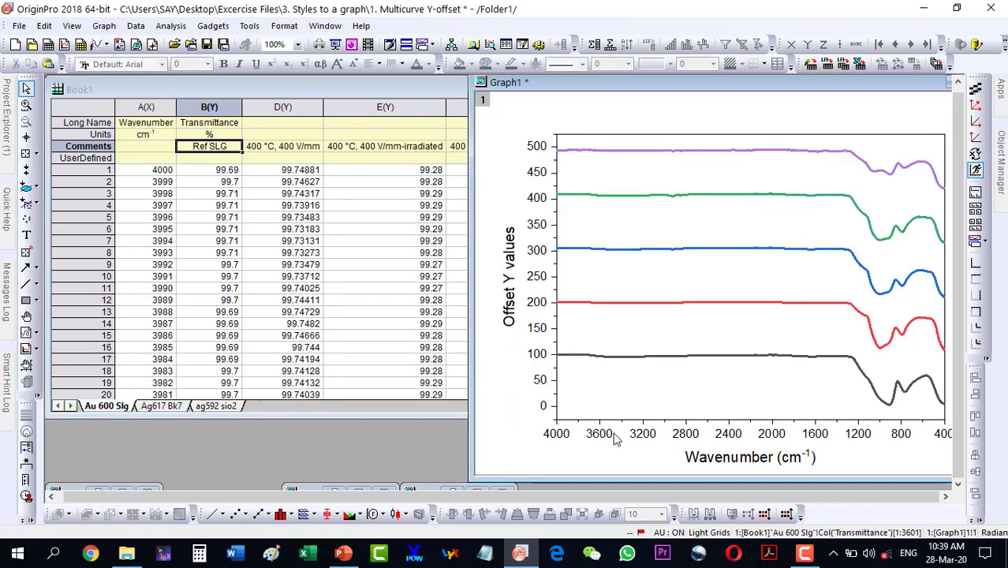
text(Ref SLG)
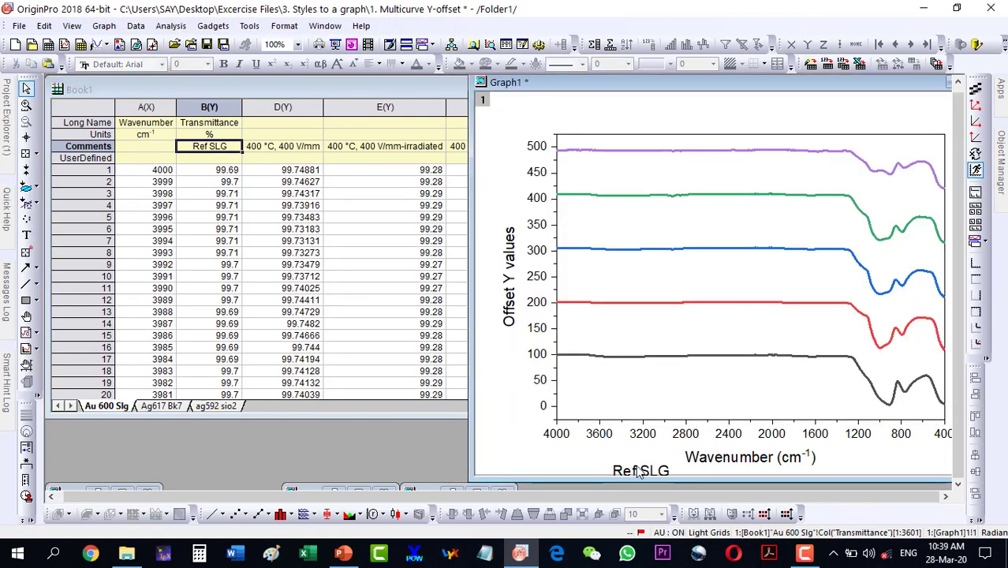
drag(641, 473, 627, 367)
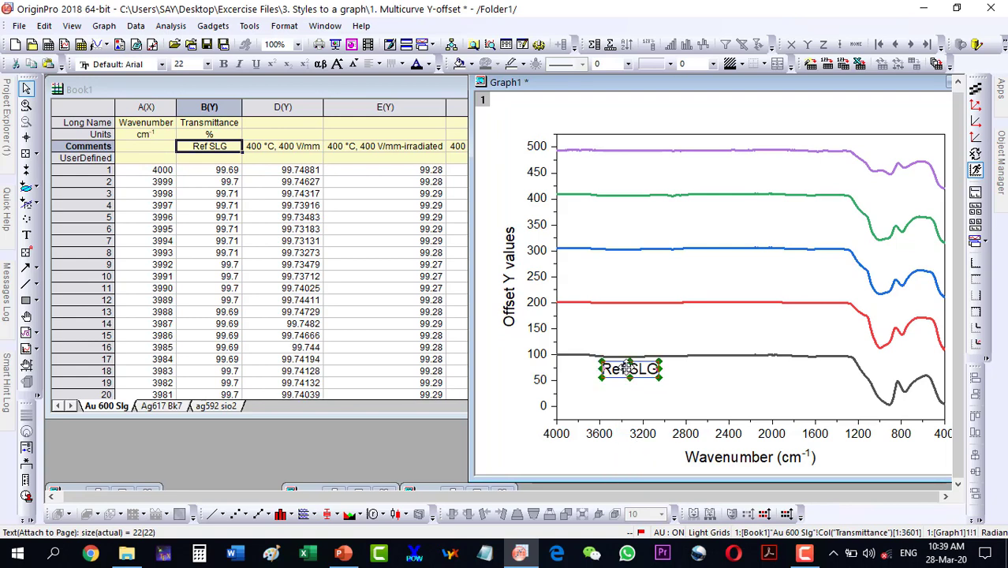
- Copy column D's comment "400 °C, 400 V/mm" onto the graph and place it just below the red curve
click(292, 149)
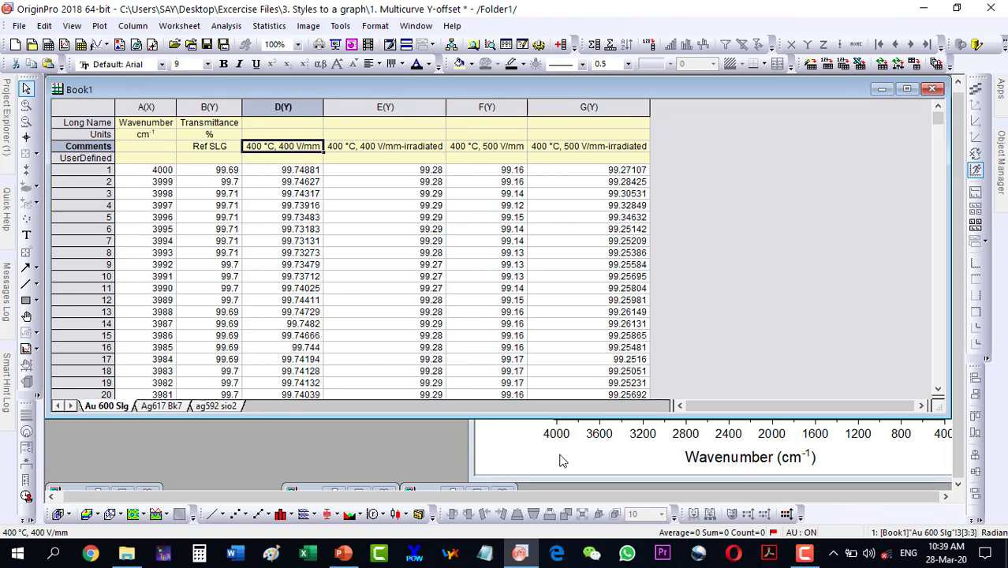
click(526, 449)
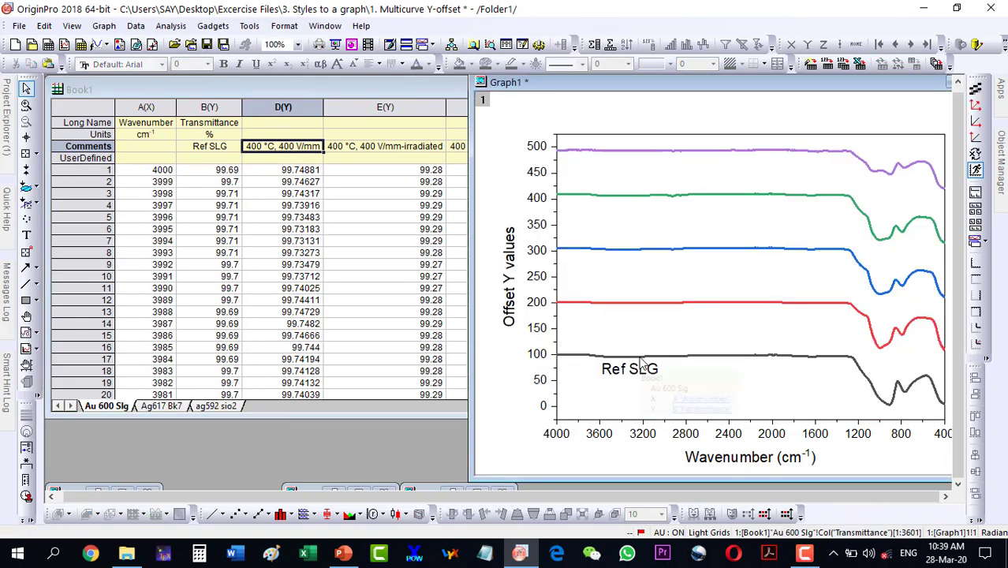
drag(584, 454, 654, 319)
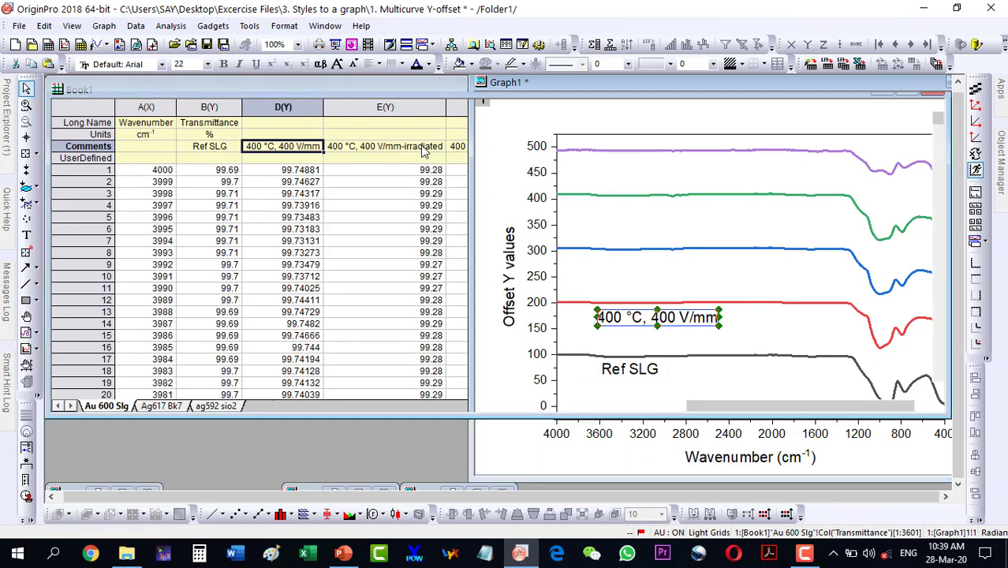
- Copy column E's comment "400 °C, 400 V/mm-irradiated" onto the graph and place it just below the blue curve
click(424, 150)
click(561, 451)
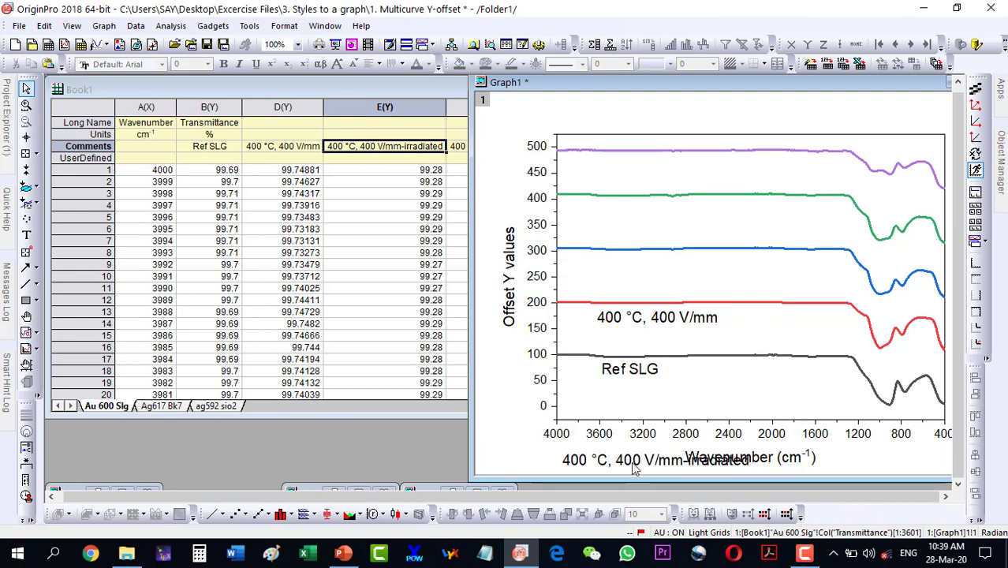
drag(631, 458, 652, 263)
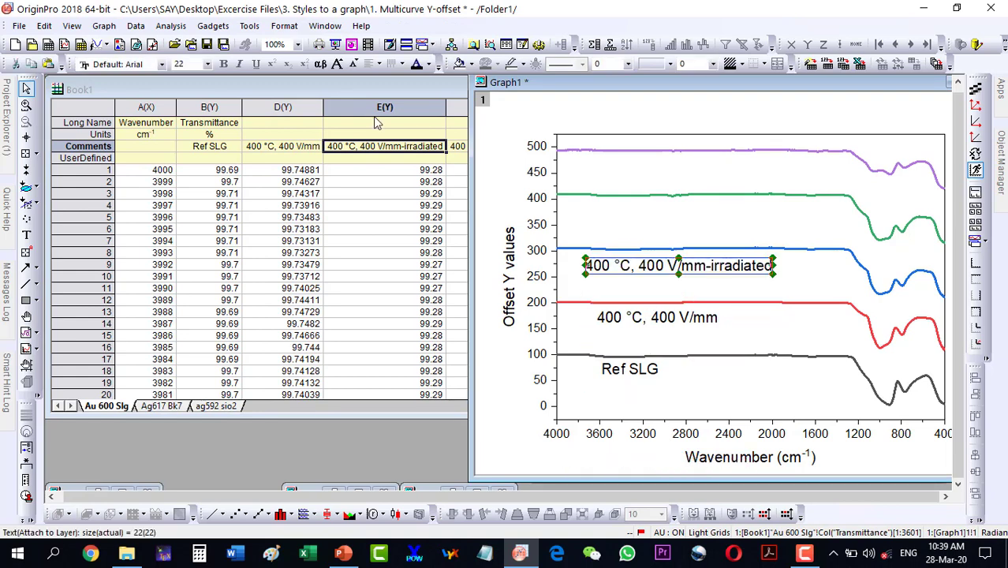
- Copy column F's comment "400 °C, 500 V/mm" onto the graph and place it just below the green curve
click(372, 89)
click(478, 148)
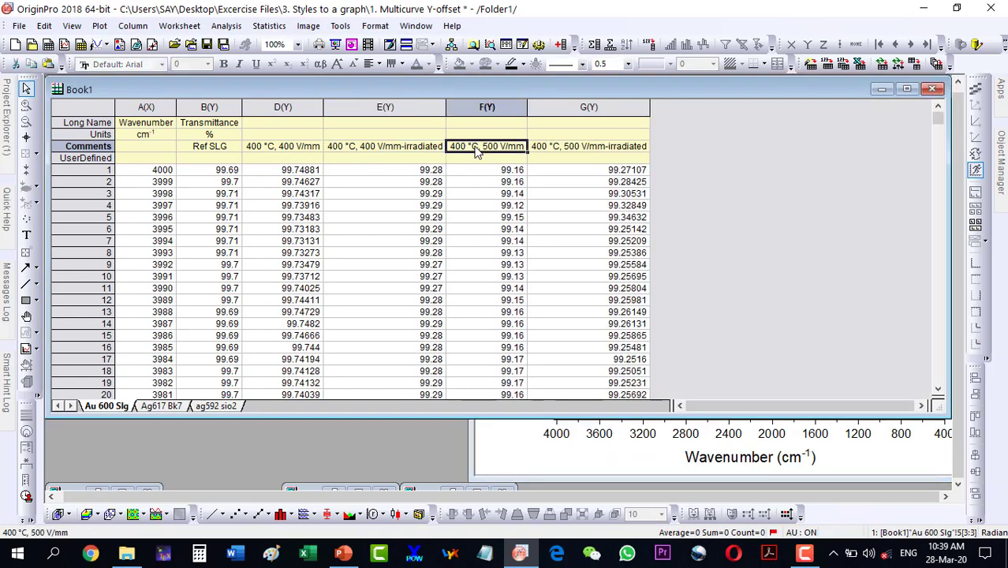
click(554, 460)
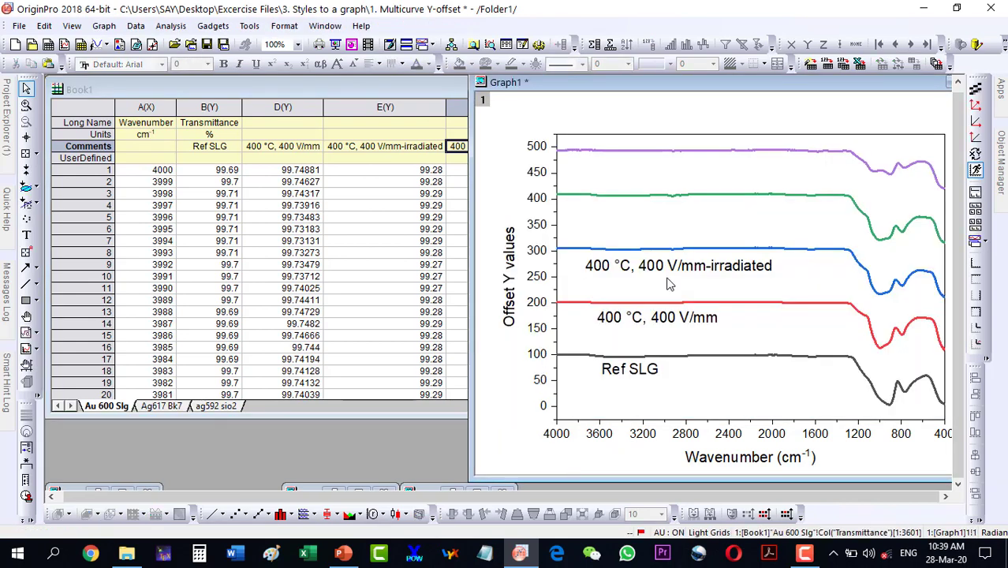
drag(597, 465, 626, 202)
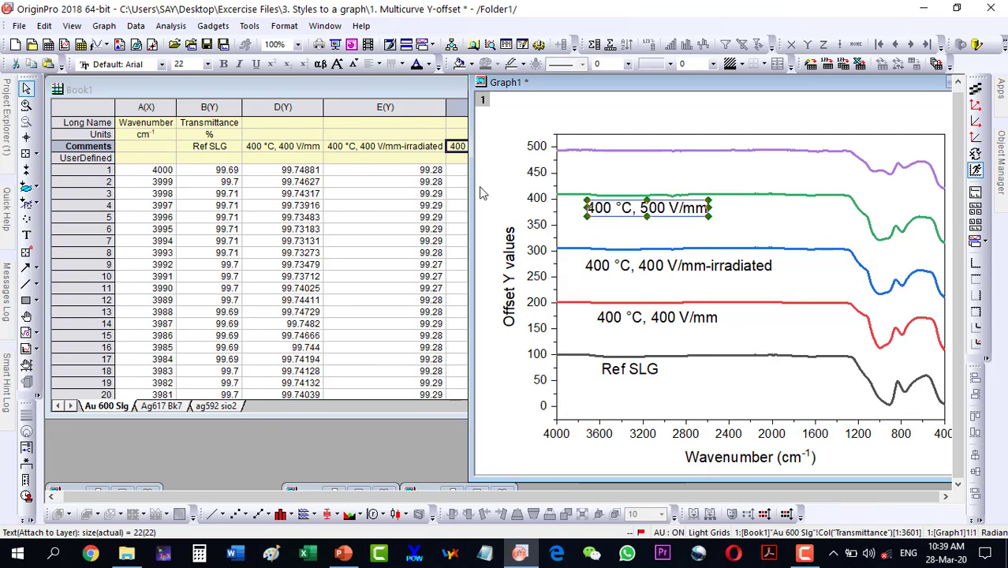
- Copy column G's comment "400 °C, 500 V/mm-irradiated" onto the graph and place it just below the purple curve
click(407, 195)
click(571, 150)
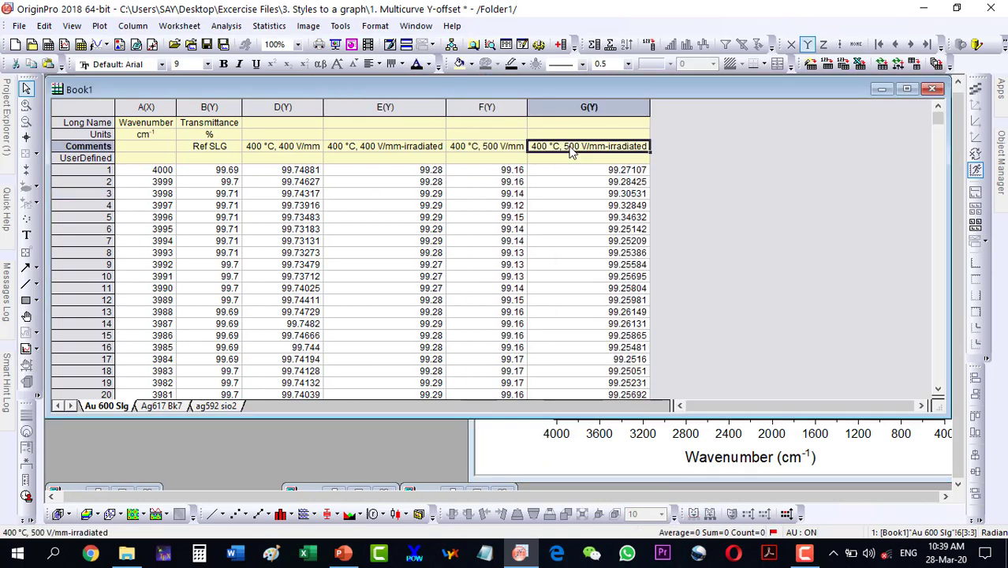
click(594, 461)
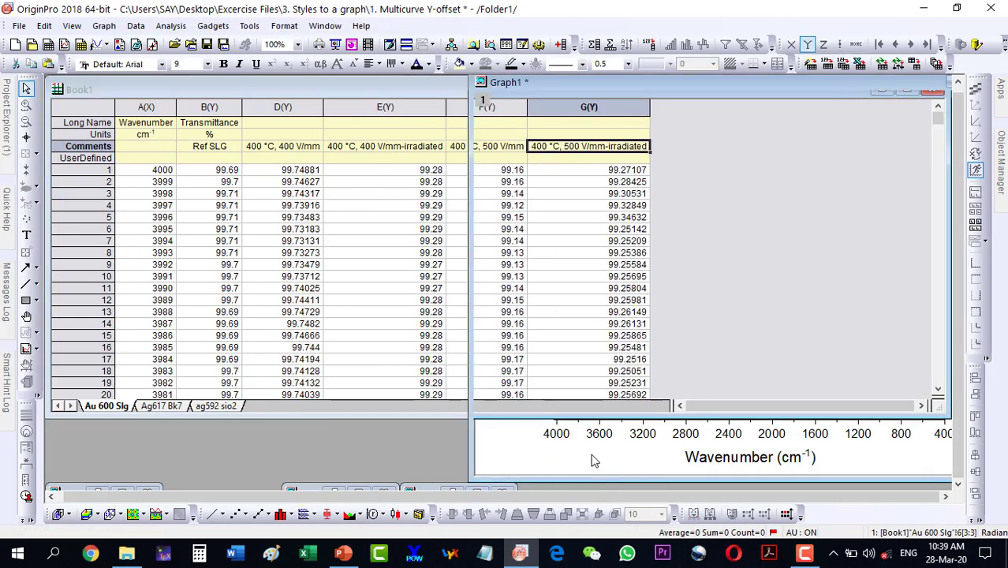
click(409, 205)
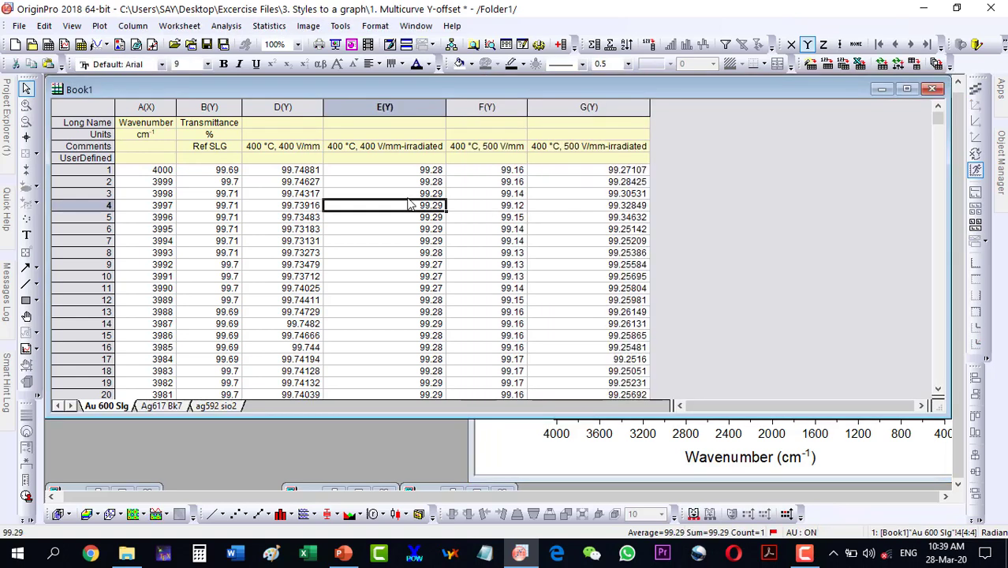
click(565, 148)
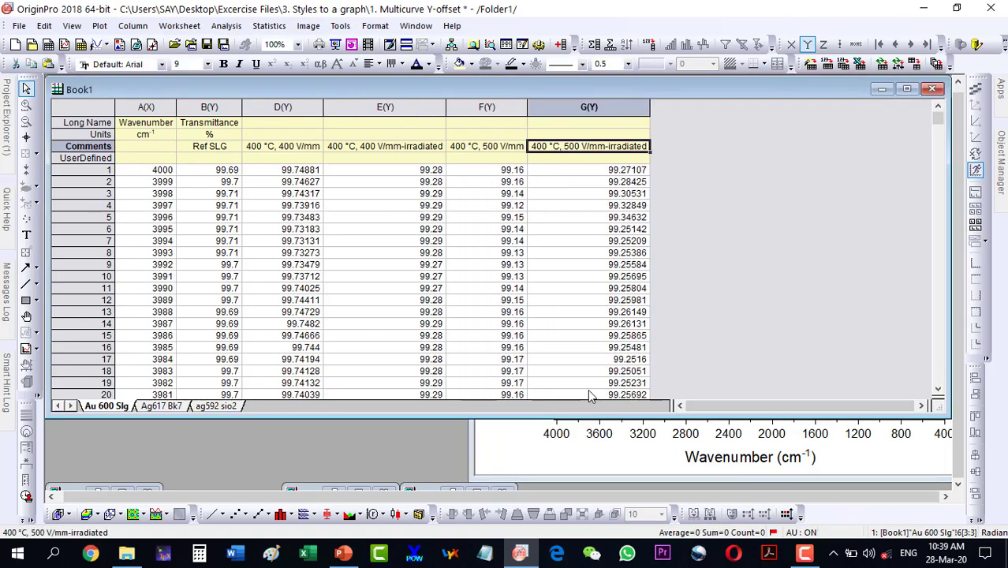
click(531, 460)
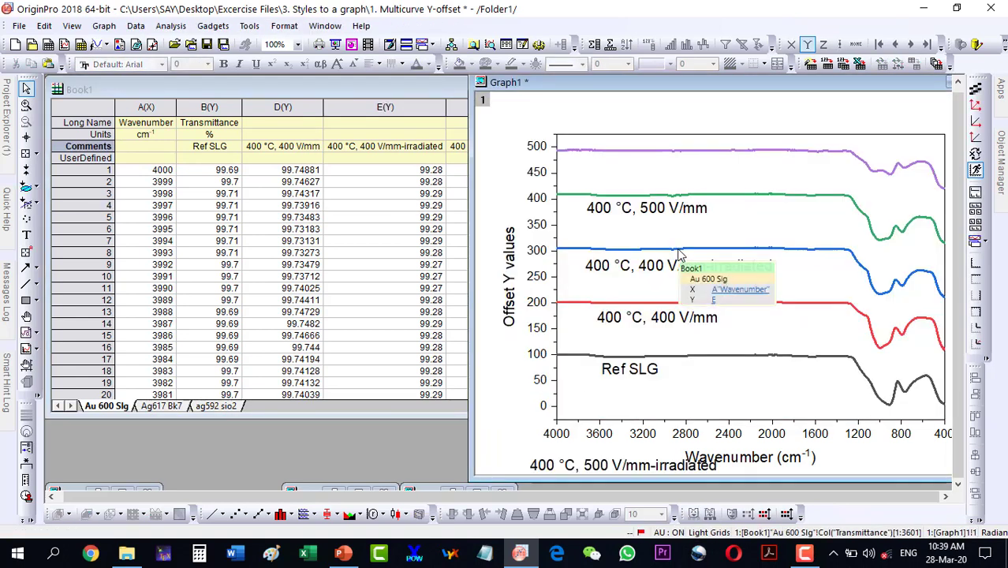
drag(559, 470, 616, 164)
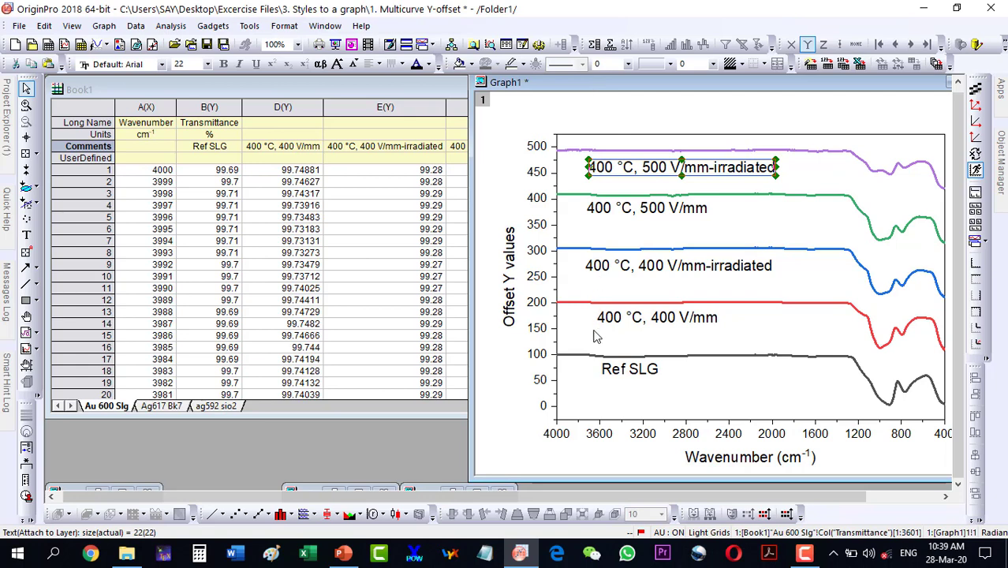
- Draw a straight vertical guide line from above the plot frame down past the wavenumber axis, near 3650 cm⁻¹
click(25, 286)
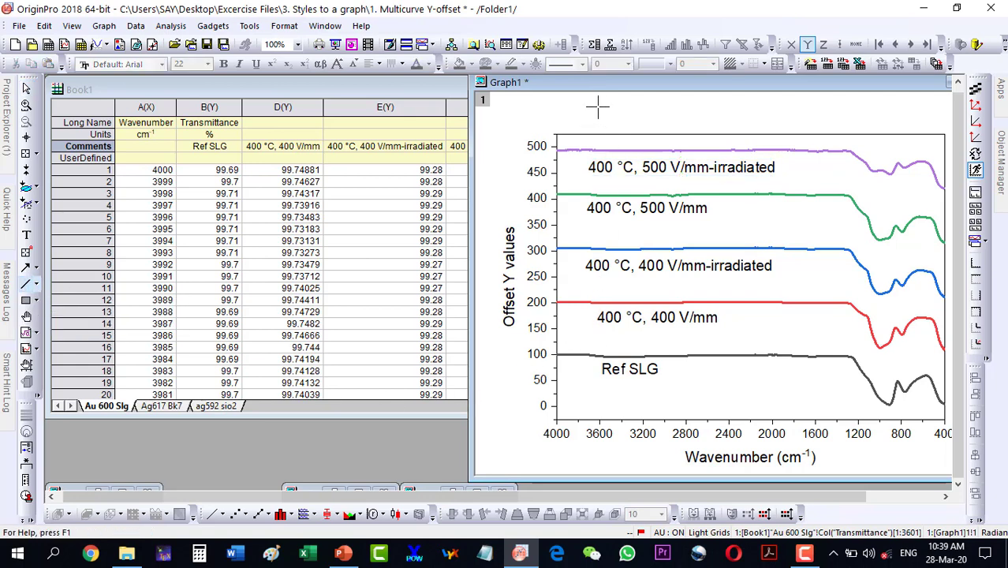
drag(594, 103, 592, 404)
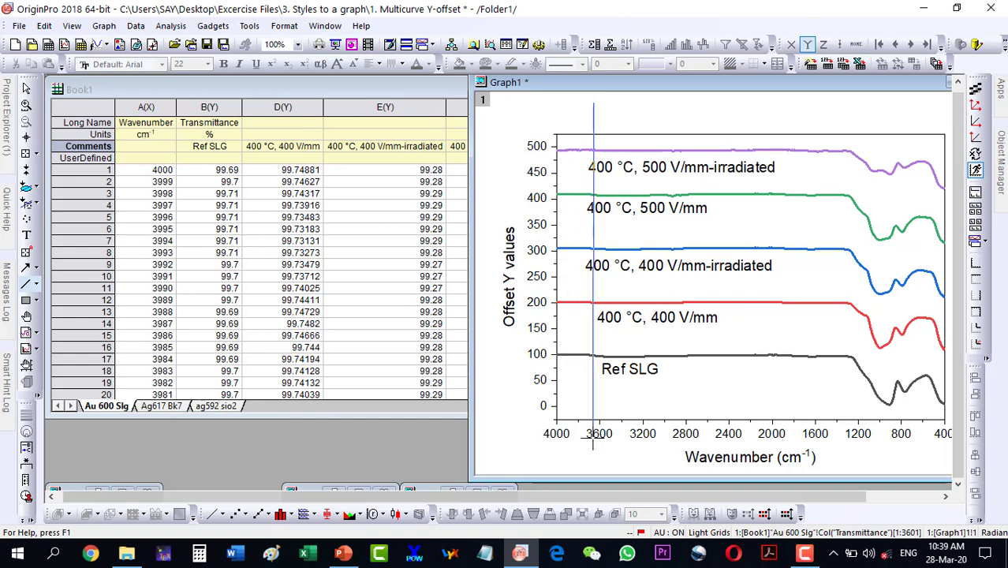
drag(591, 464, 593, 467)
drag(593, 466, 595, 467)
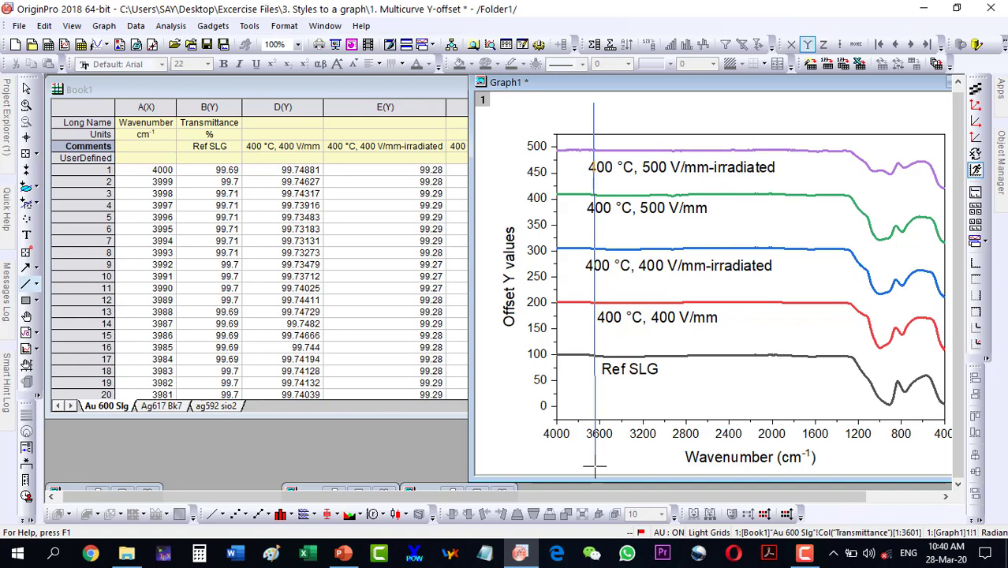
drag(595, 467, 595, 467)
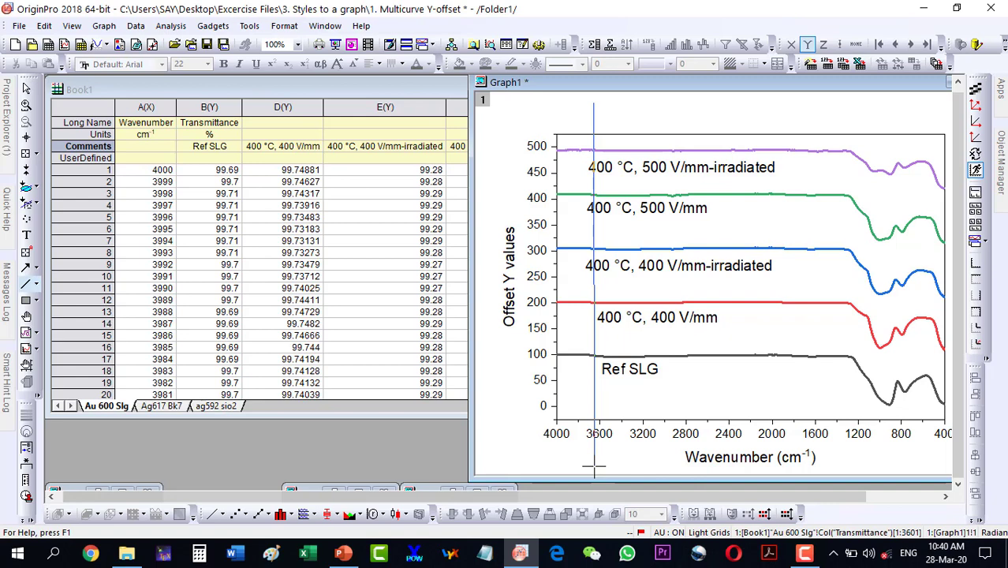
drag(595, 467, 595, 467)
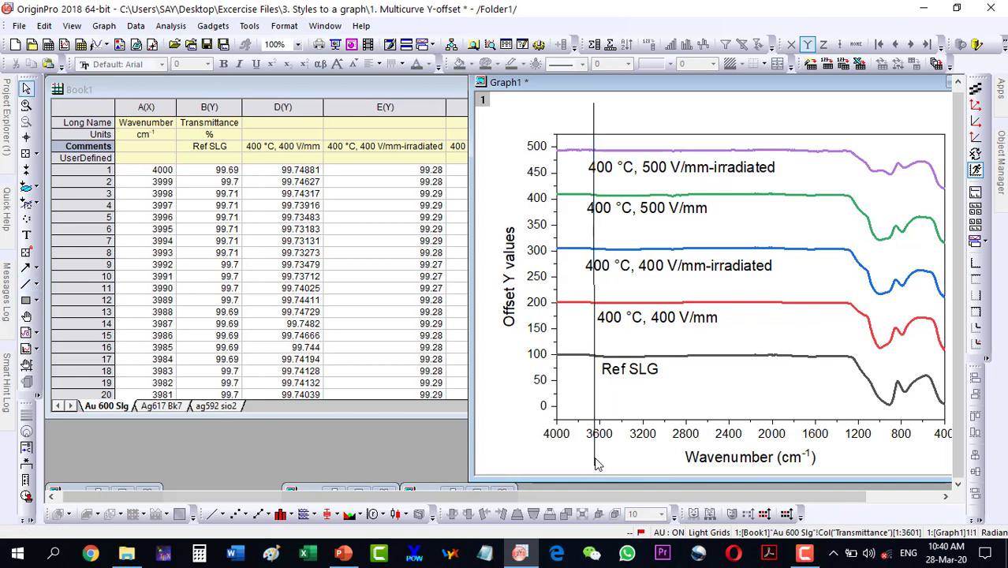
- Shift the vertical guide line to the left edge of the "400 °C, 500 V/mm-irradiated" label
click(596, 464)
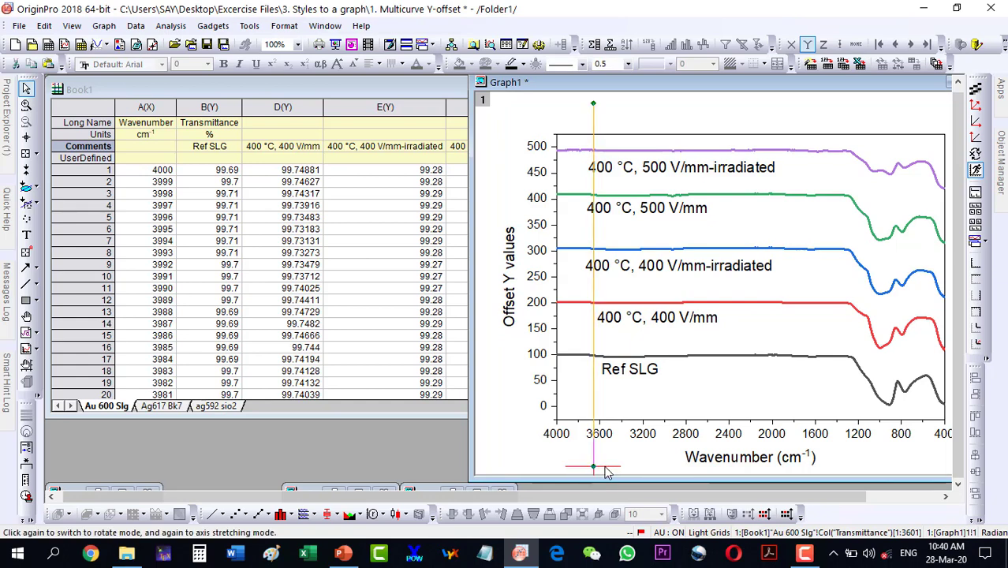
click(635, 109)
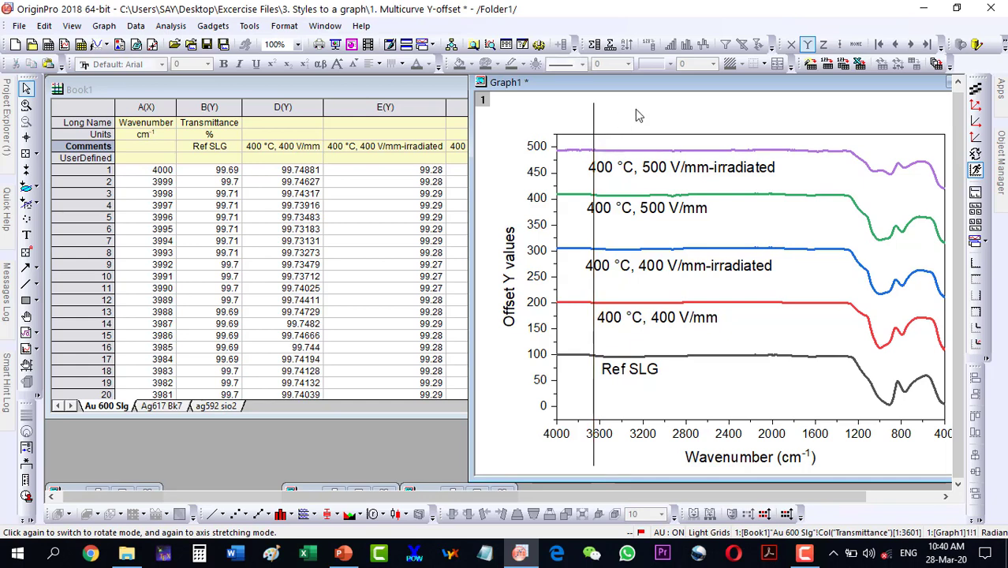
click(594, 236)
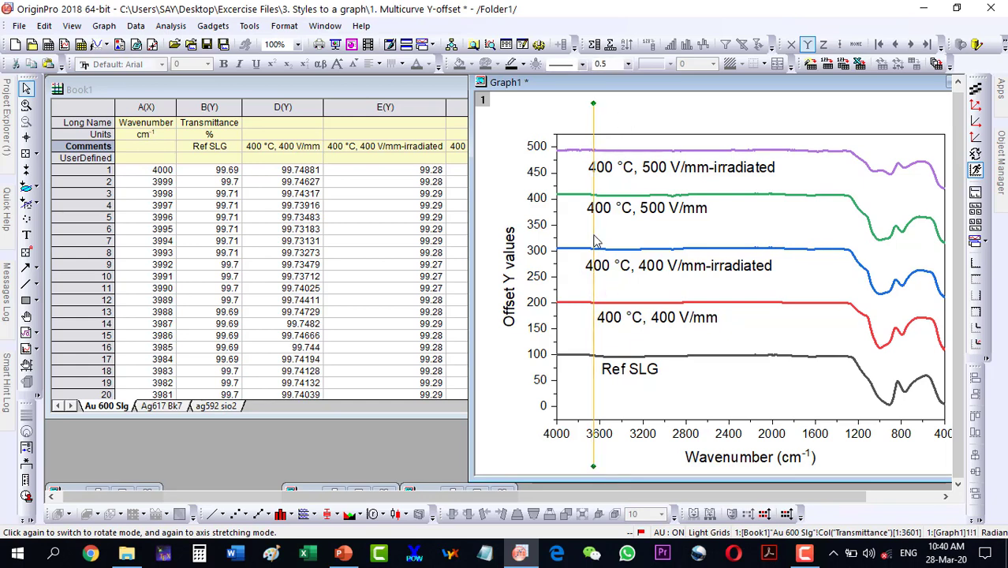
drag(597, 242, 592, 238)
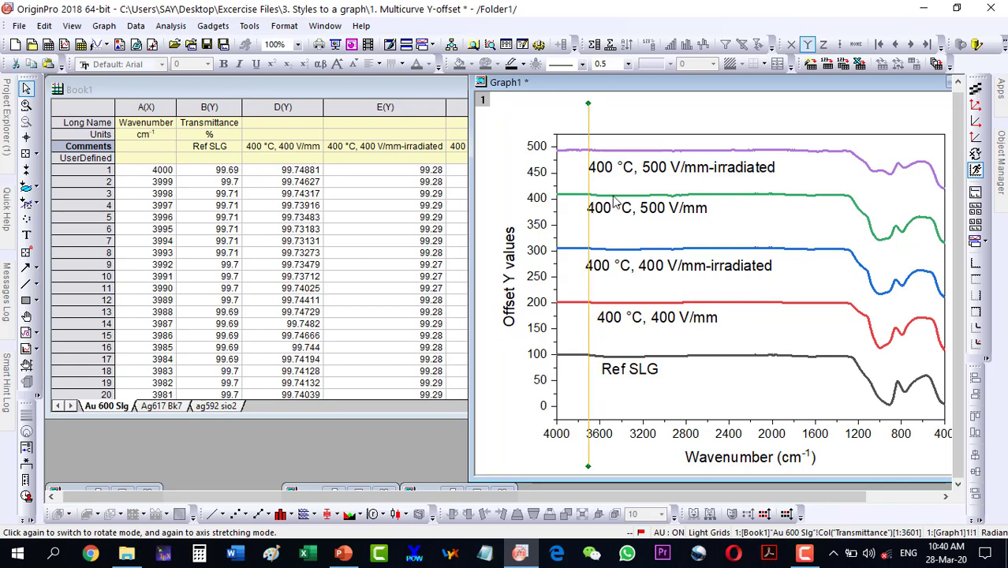
- Align the left edge of the "400 °C, 500 V/mm" label below the green curve with the guide line
click(620, 174)
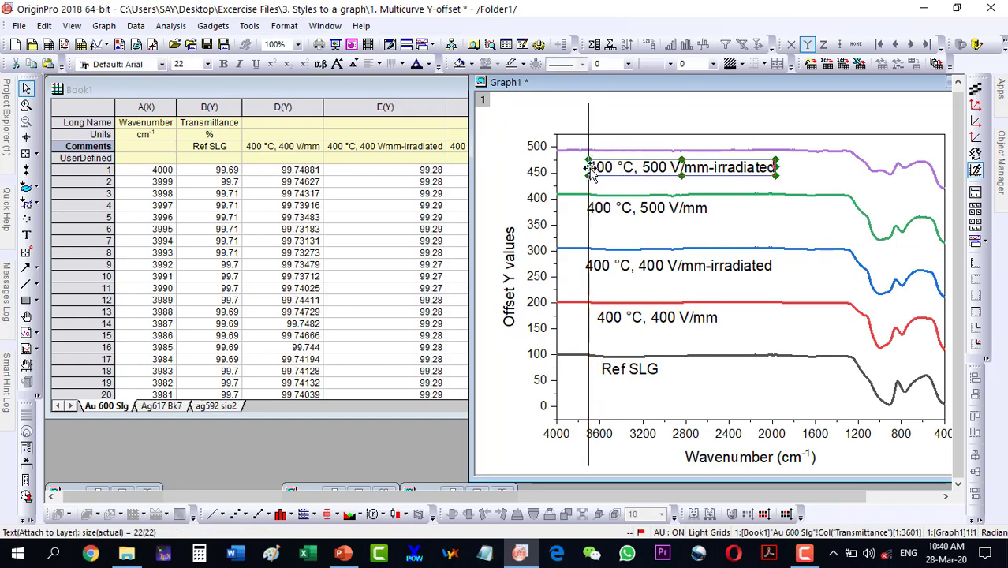
click(621, 215)
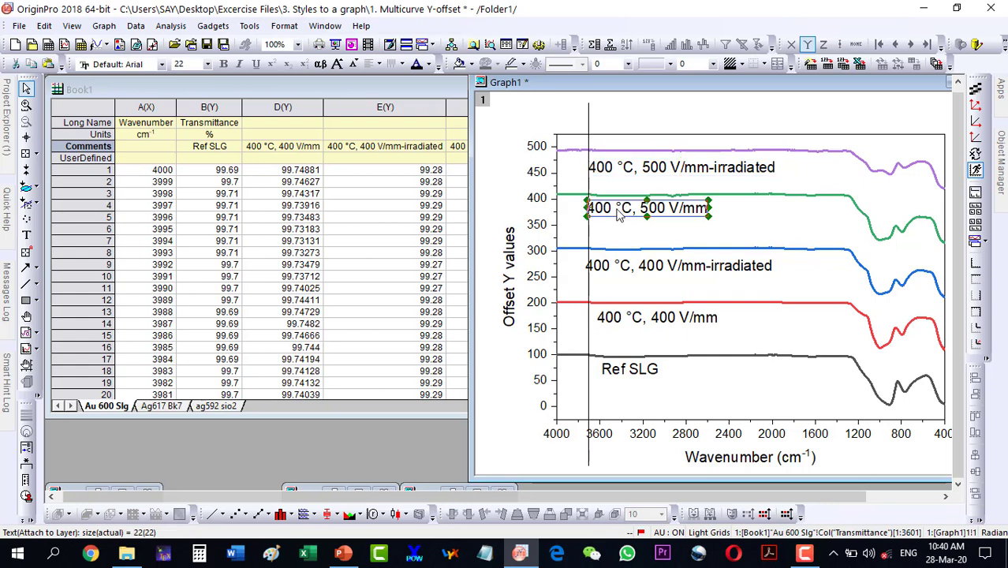
drag(616, 211, 619, 213)
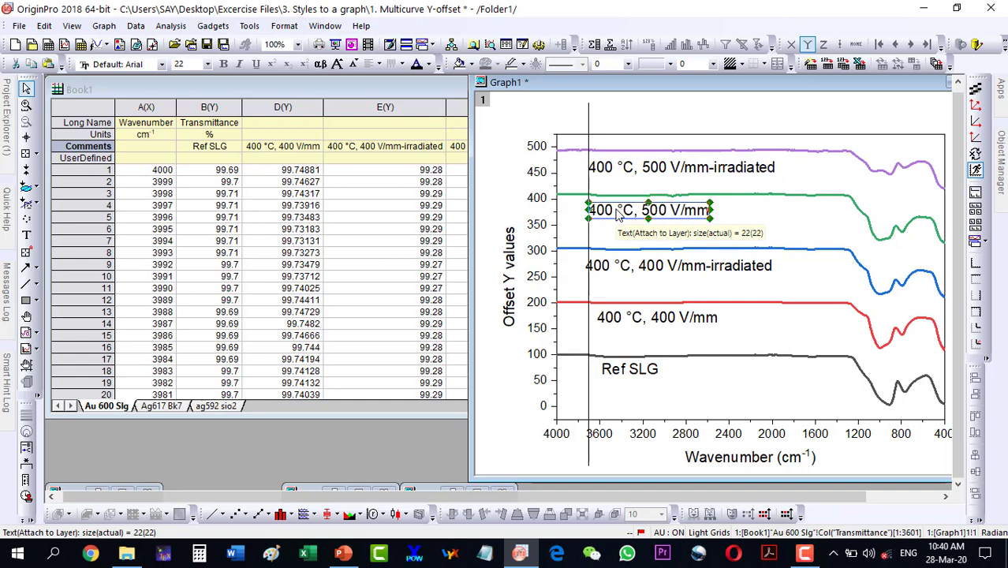
- Nudge the "400 °C, 400 V/mm-irradiated" label below the blue curve until its left edge meets the guide line
click(620, 266)
key(Right)
key(Right)
key(Right)
key(Right)
key(Right)
key(Right)
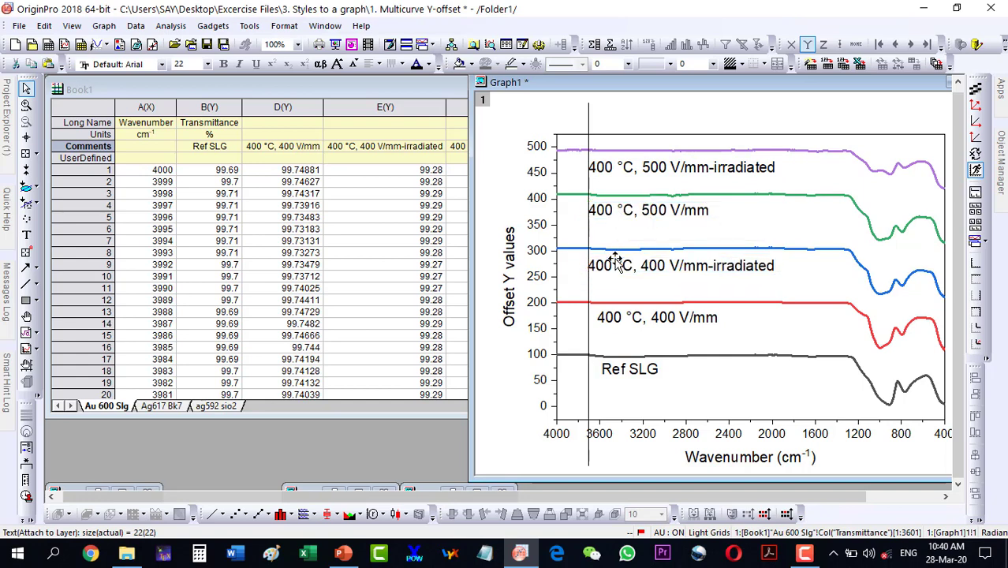
key(Left)
key(Left)
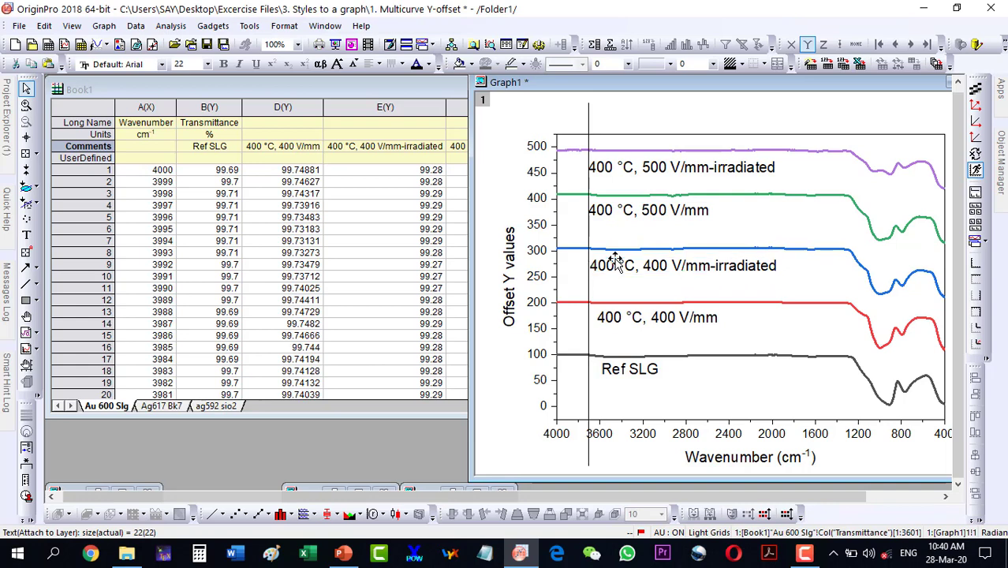
- Nudge the "400 °C, 400 V/mm" label below the red curve left until it starts at the guide line
click(635, 320)
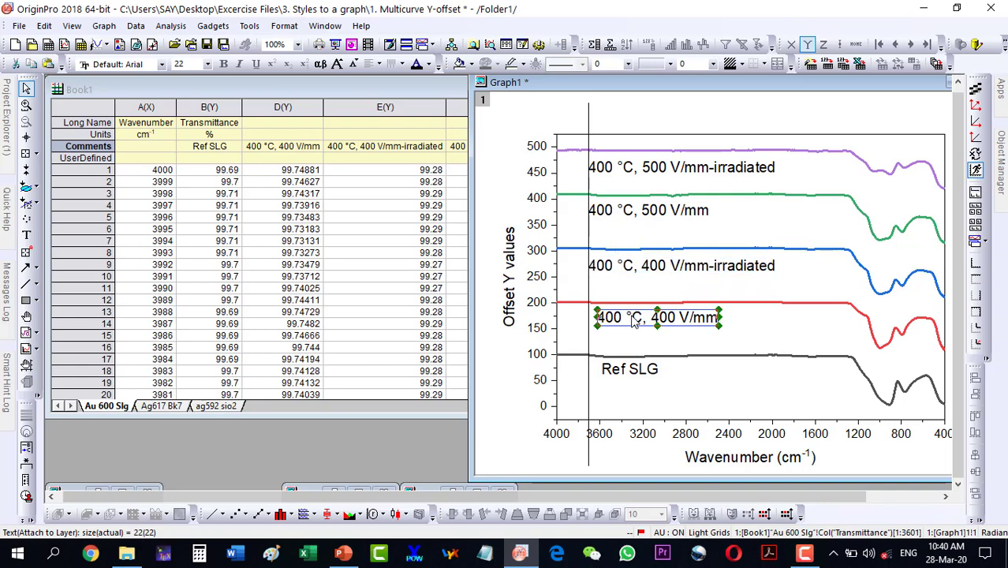
key(Left)
key(Left)
key(Left)
key(Left)
key(Left)
key(Left)
key(Left)
key(Left)
key(Left)
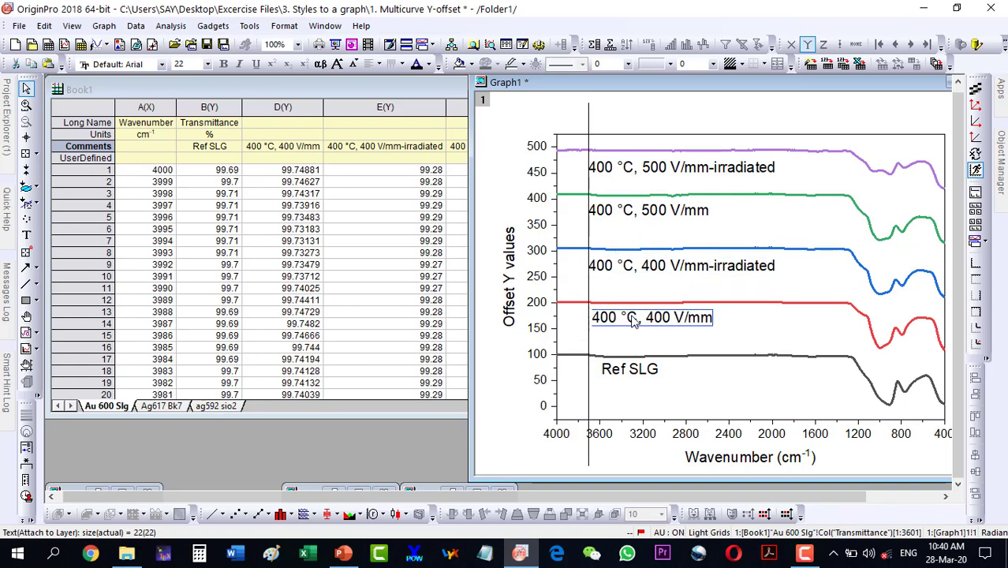
click(635, 319)
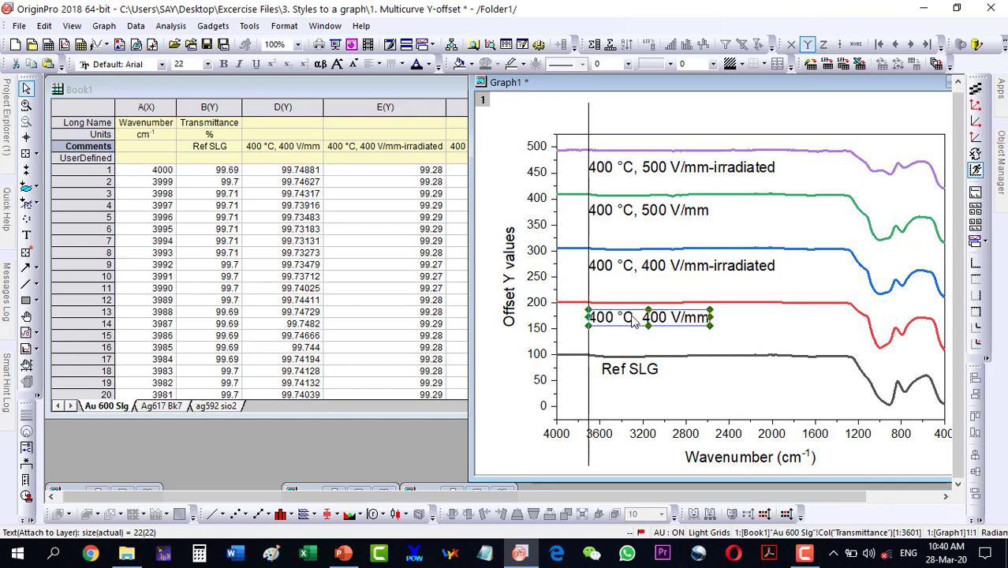
- Nudge the "Ref SLG" label below the black curve left until it starts at the guide line
click(630, 375)
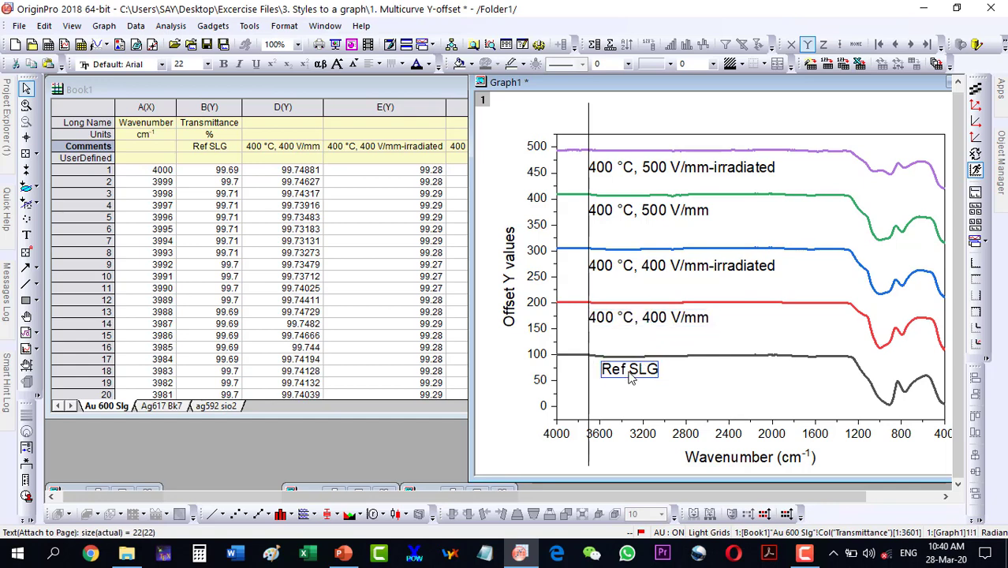
click(630, 376)
key(Left)
key(Left)
key(Left)
key(Left)
key(Left)
key(Left)
key(Left)
key(Left)
key(Left)
key(Left)
key(Left)
key(Left)
key(Left)
key(Left)
key(Left)
key(Left)
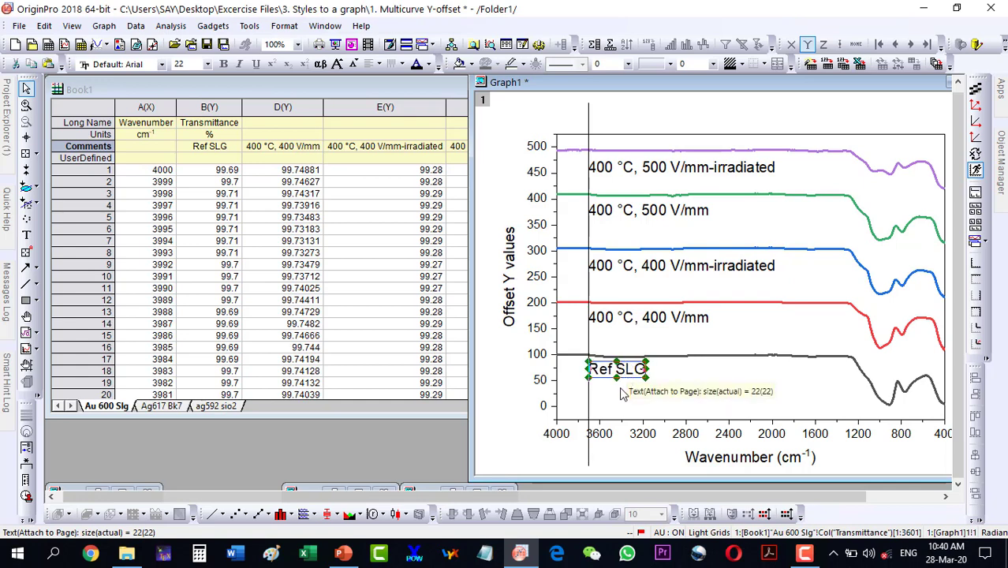
click(604, 400)
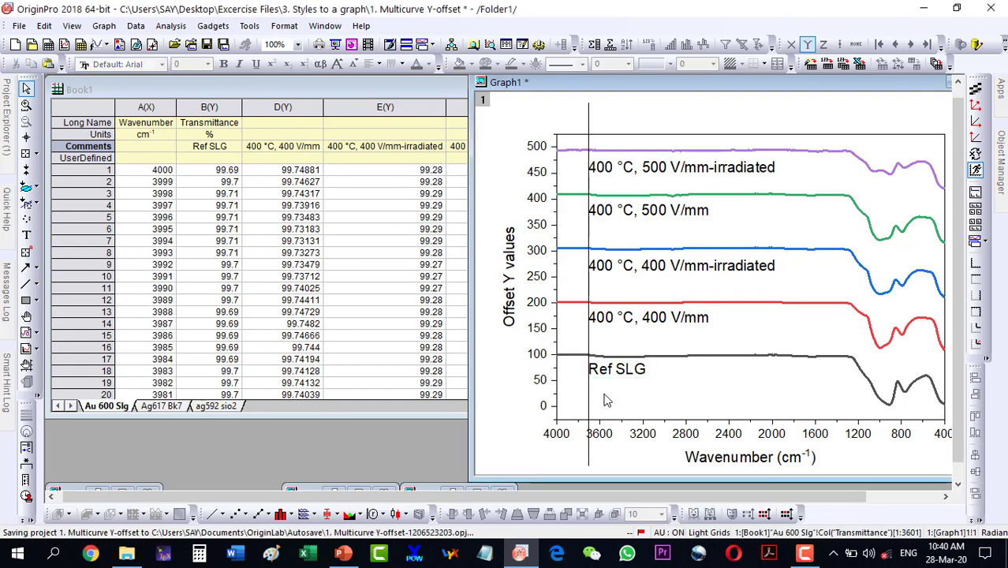
- Delete the vertical guide line and reposition the Graph1 window so the whole plot fits in the workspace
click(589, 111)
key(Delete)
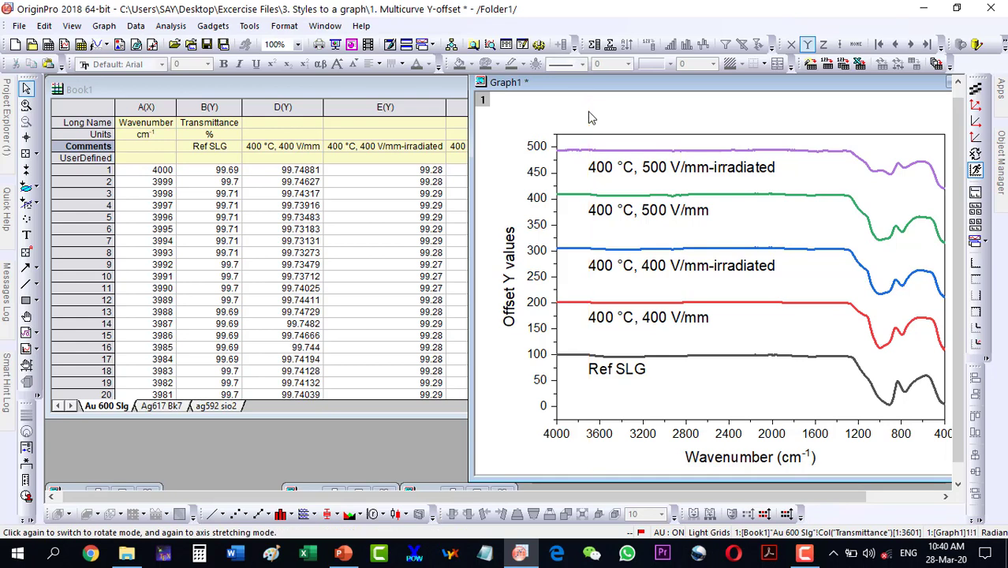
drag(597, 86, 246, 94)
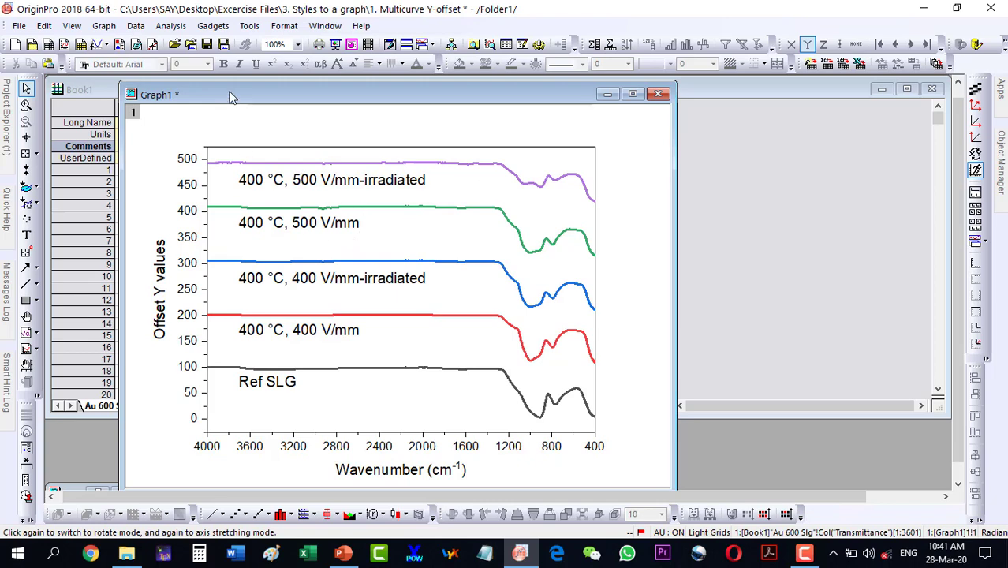
drag(229, 94, 379, 89)
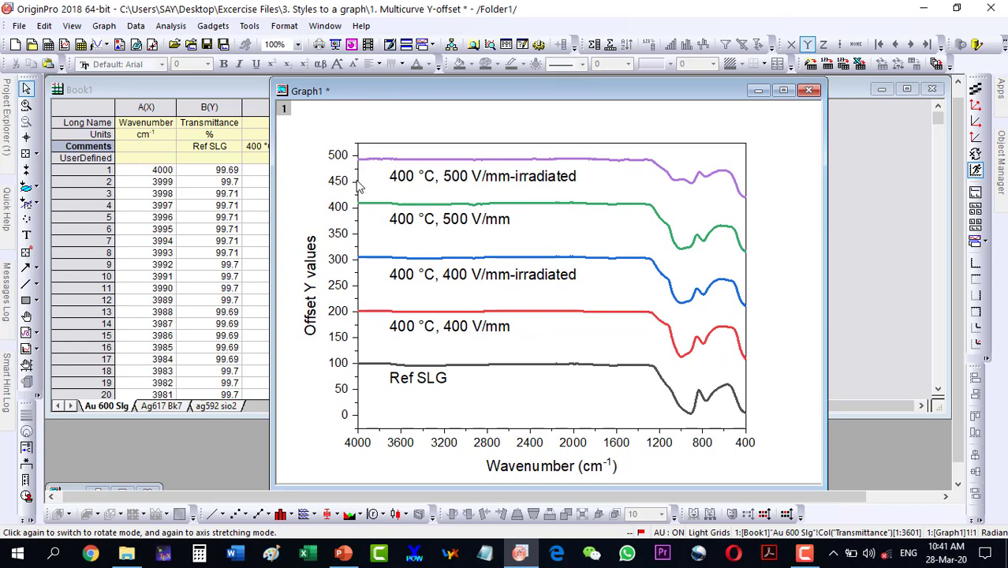
- On the Ag617 Bk7 sheet, select all data columns from A(X) through H(Y)
click(162, 405)
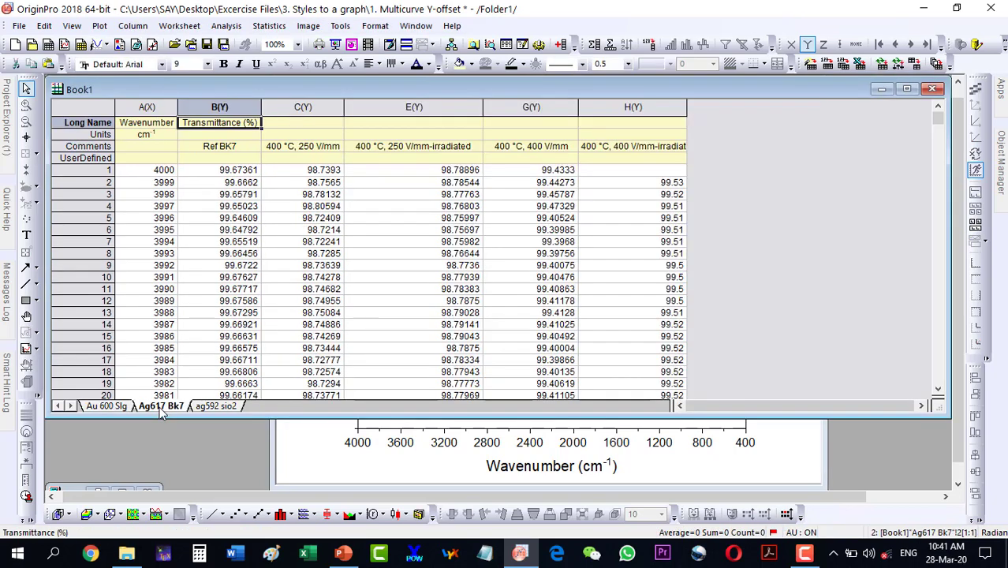
drag(149, 108, 631, 108)
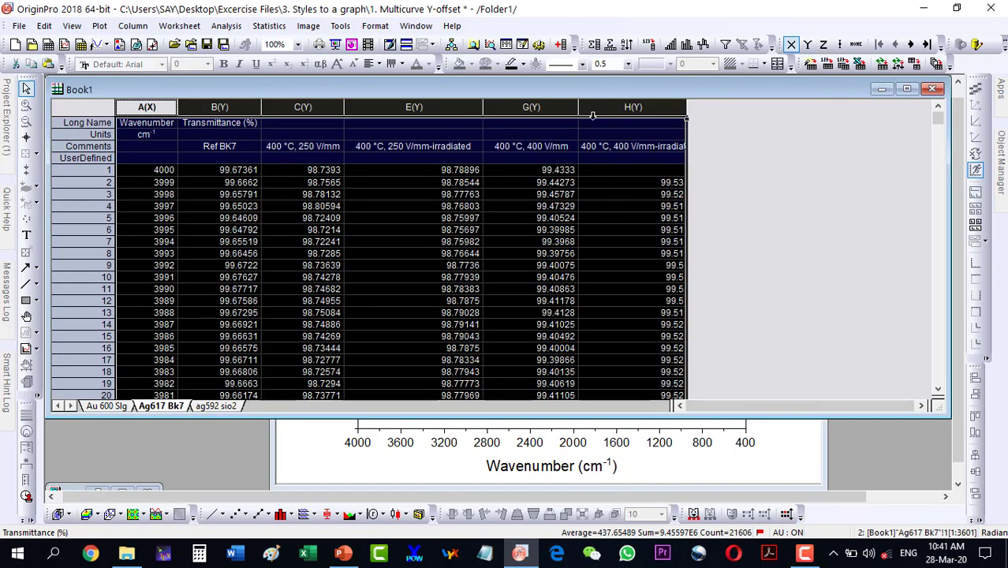
click(211, 515)
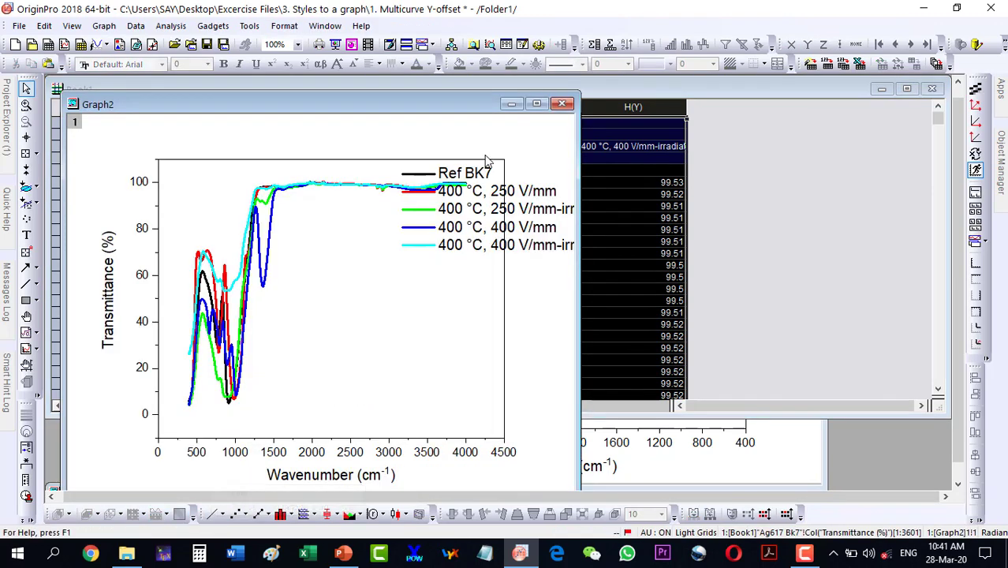
click(561, 103)
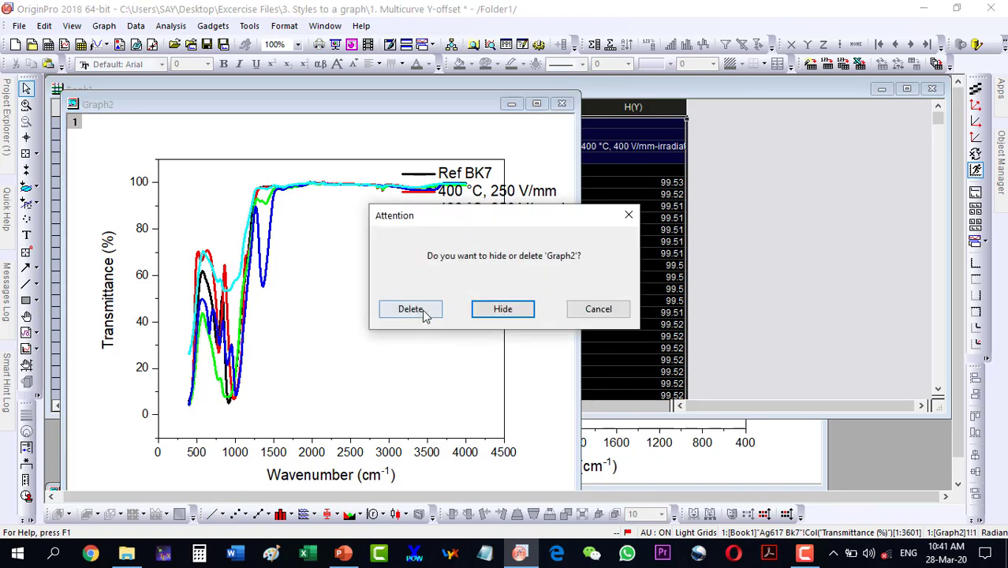
click(428, 310)
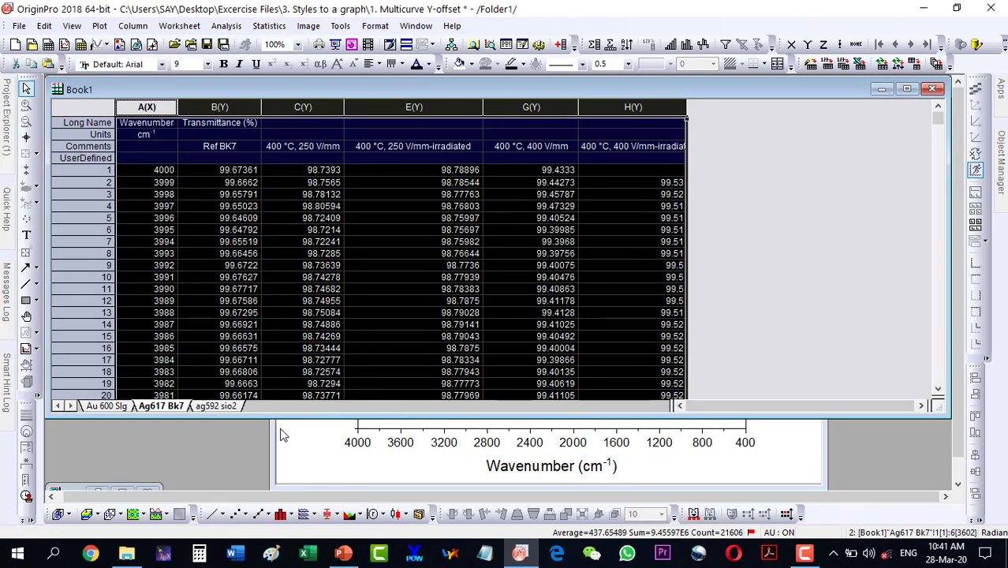
- Plot the selected Ag617 Bk7 columns as Stacked Lines by Y Offsets, fit the legend inside the page and move the graph window aside
click(315, 518)
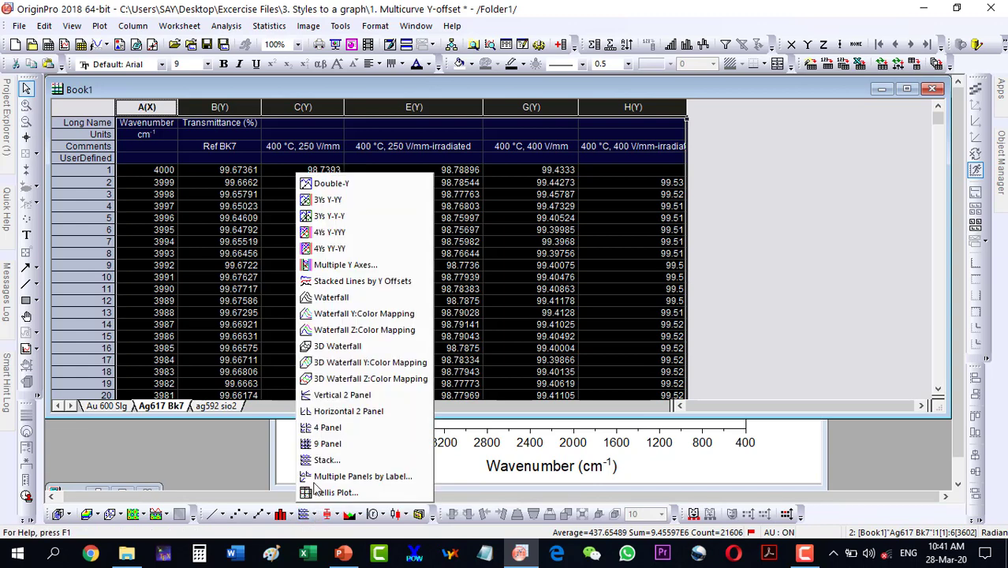
click(330, 282)
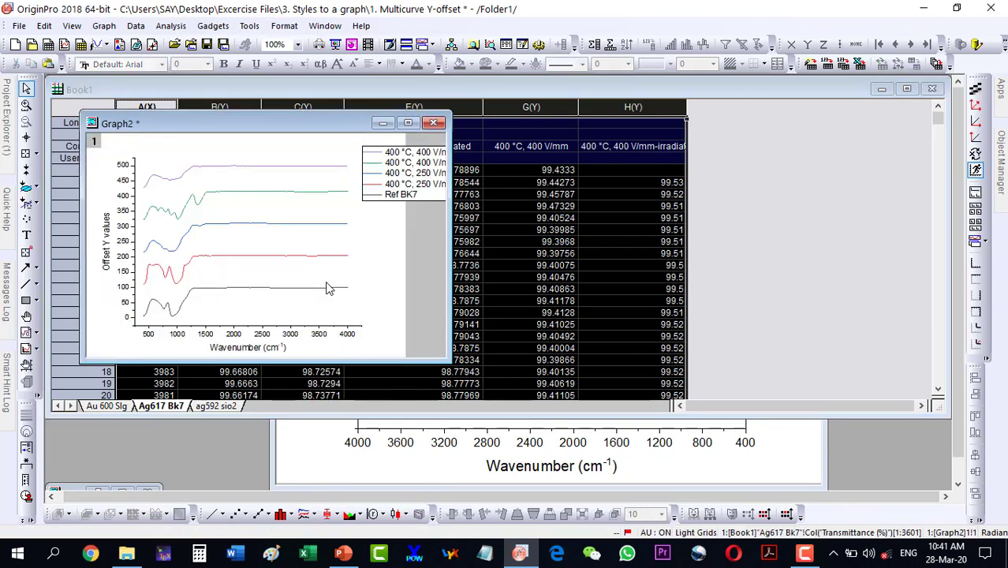
drag(421, 190, 297, 184)
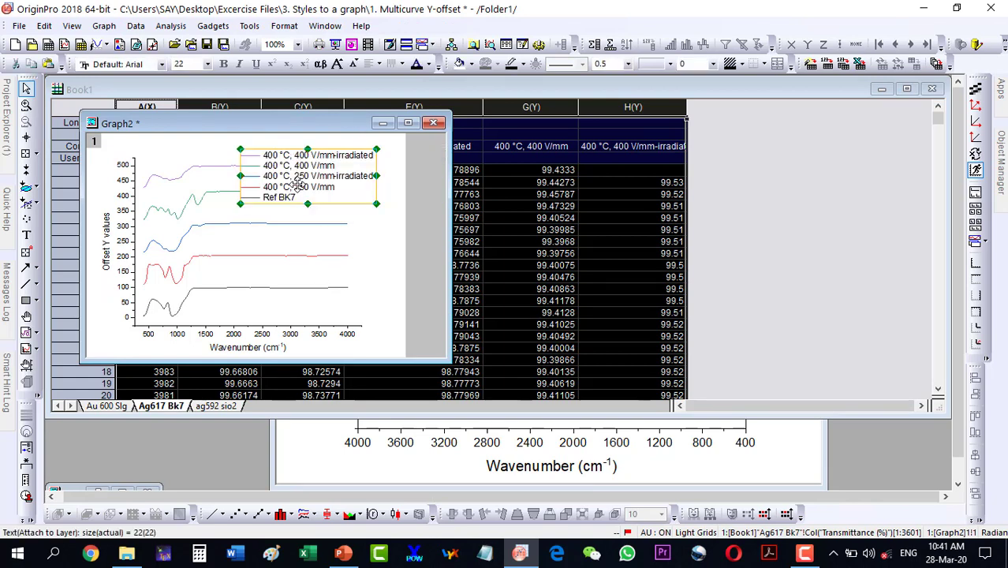
drag(316, 126, 279, 95)
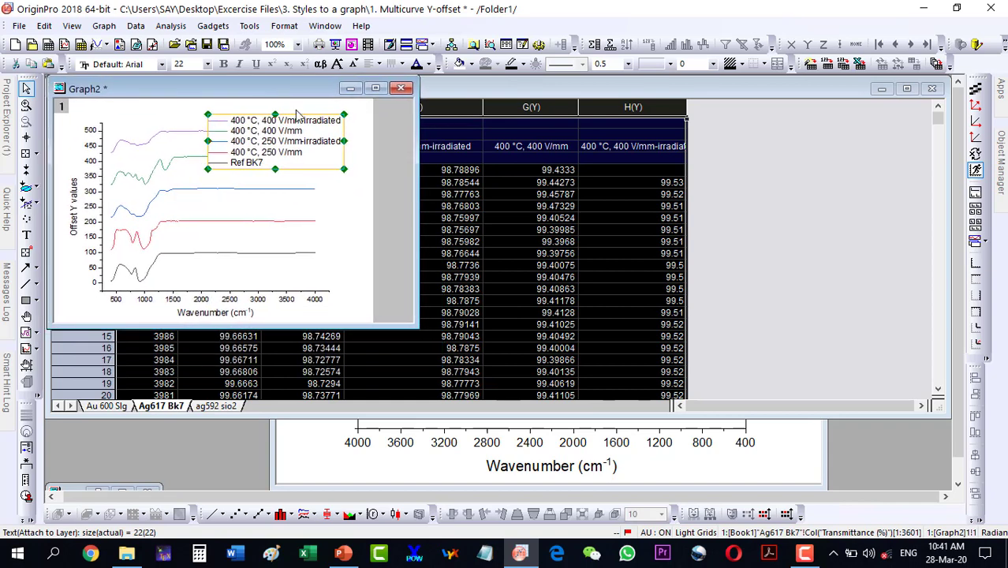
- Bring Graph1 forward and copy all of its layer's formatting
click(324, 475)
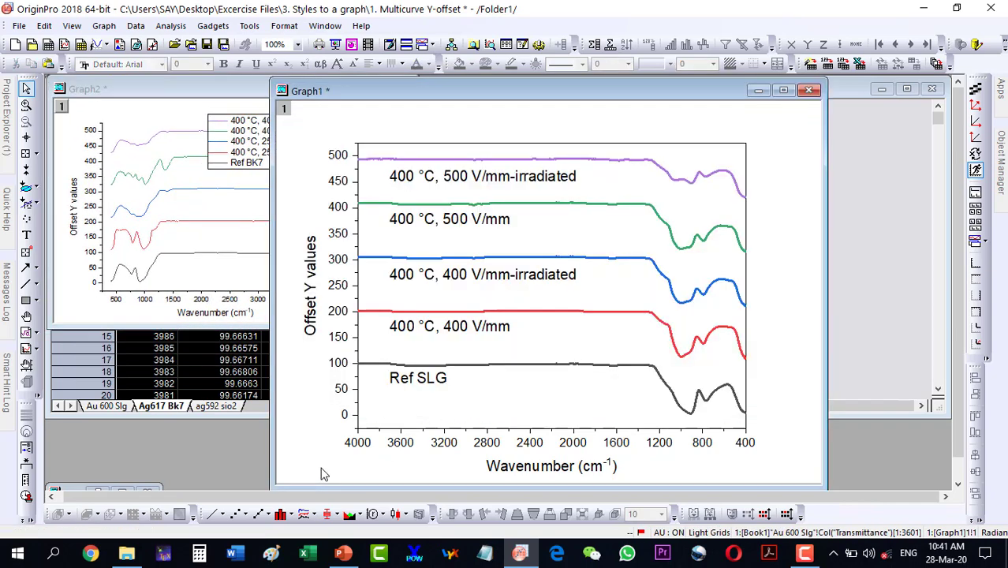
click(506, 365)
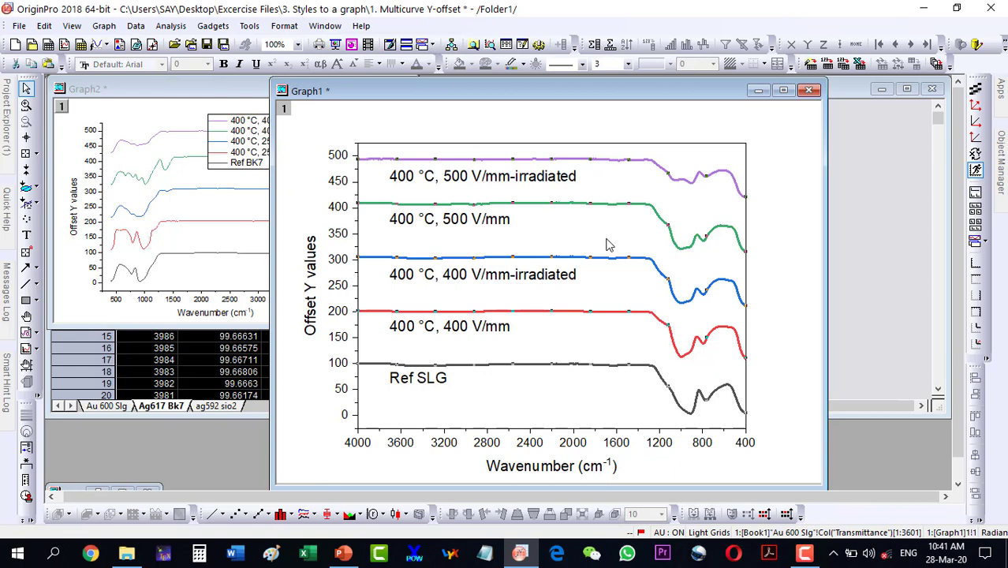
right_click(608, 245)
mouse_move(643, 222)
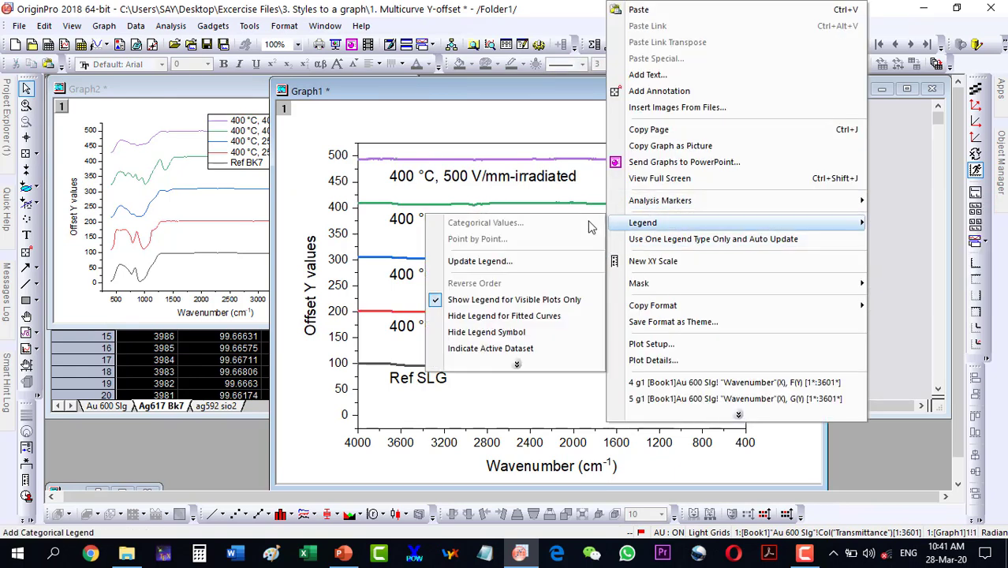
click(471, 195)
right_click(571, 330)
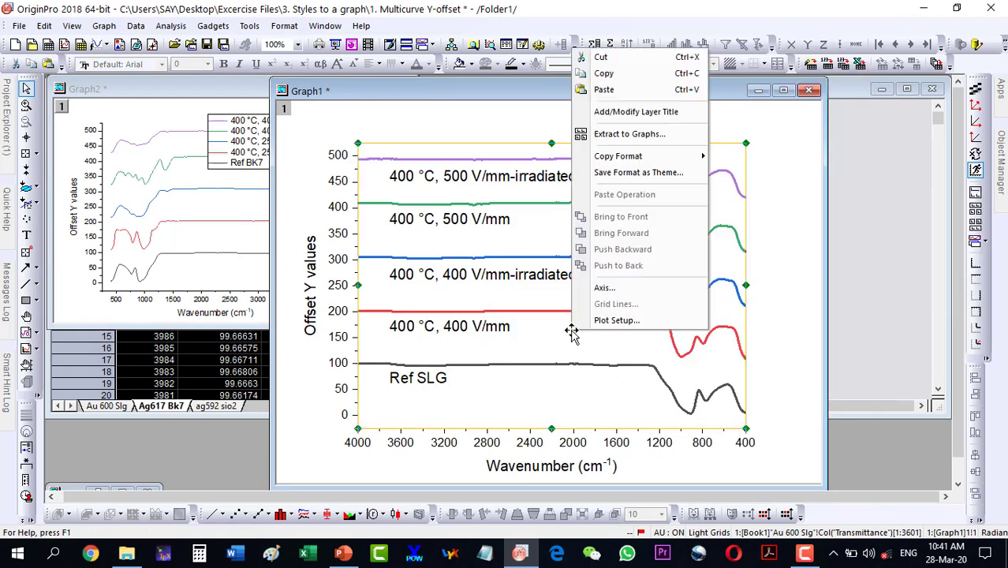
mouse_move(631, 157)
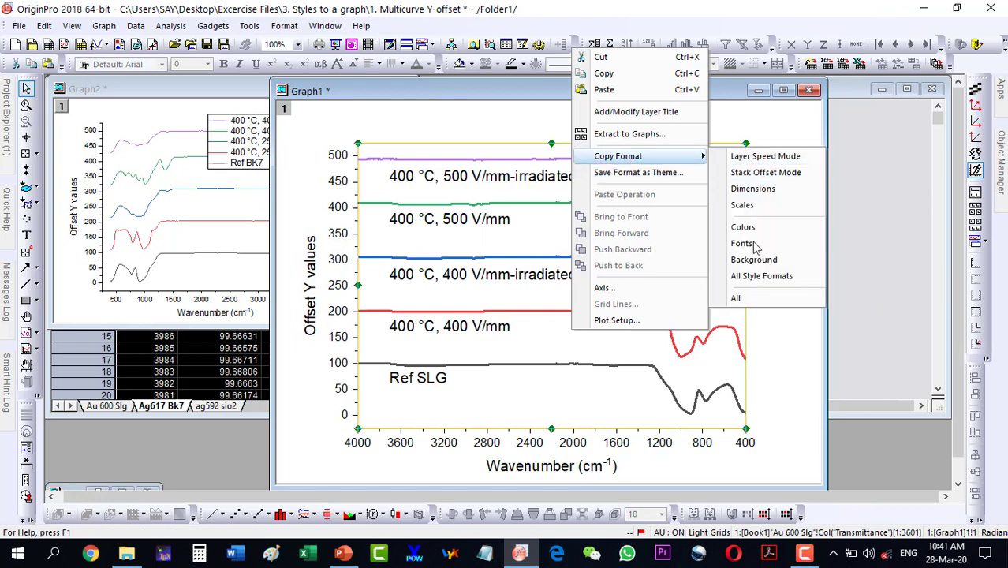
click(735, 299)
- Paste the copied format onto the Graph2 layer and delete its legend
click(221, 273)
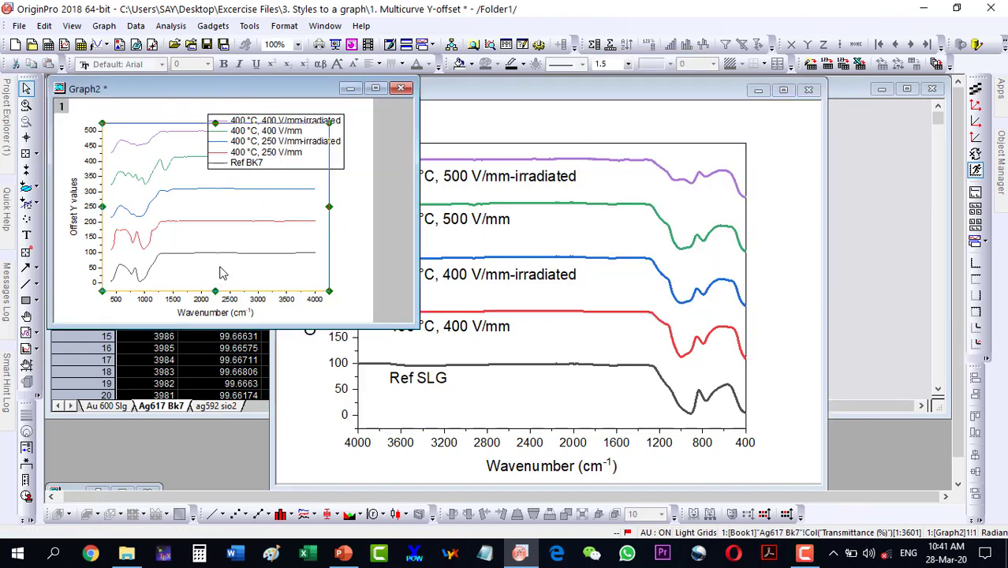
right_click(221, 273)
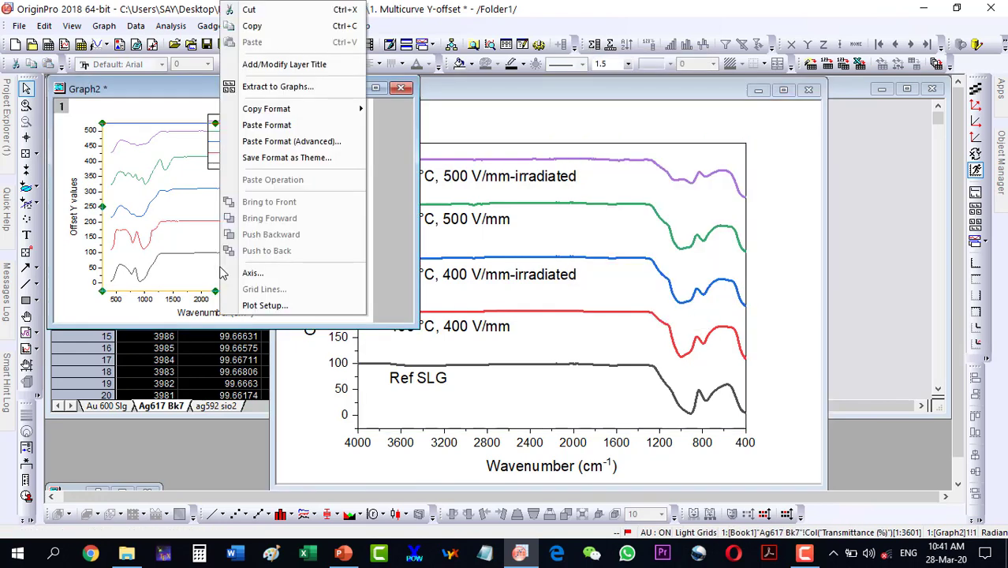
click(267, 126)
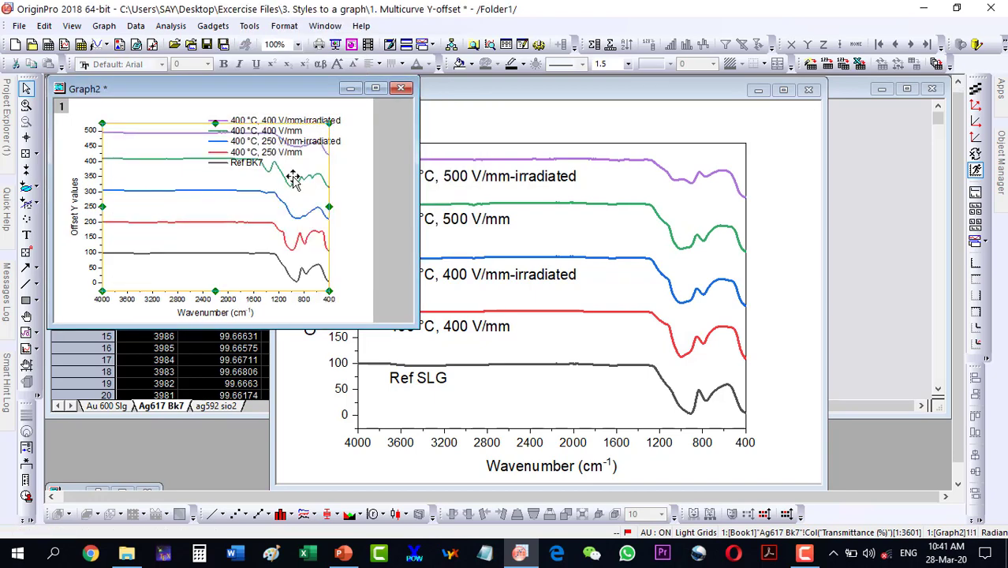
click(364, 215)
click(341, 128)
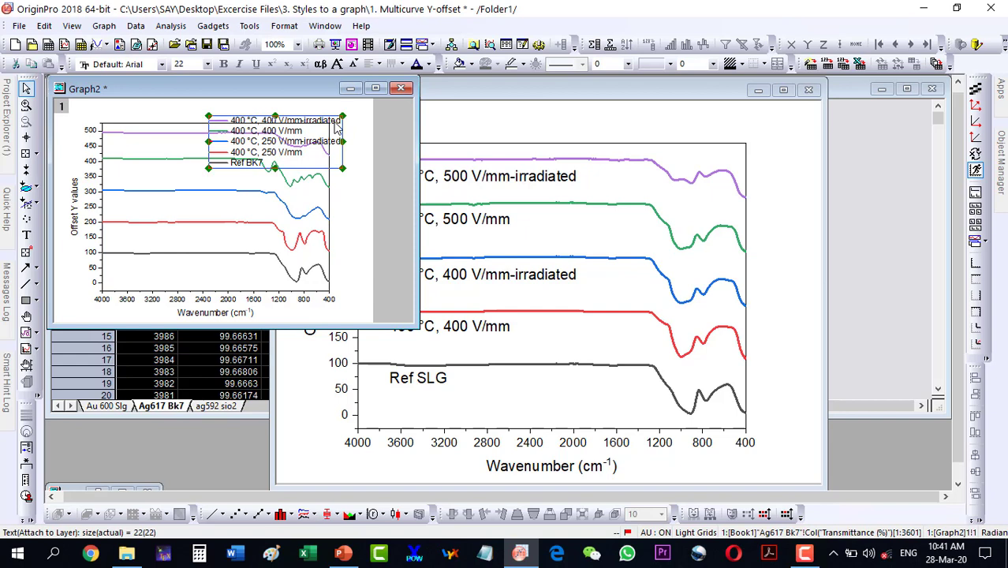
key(Delete)
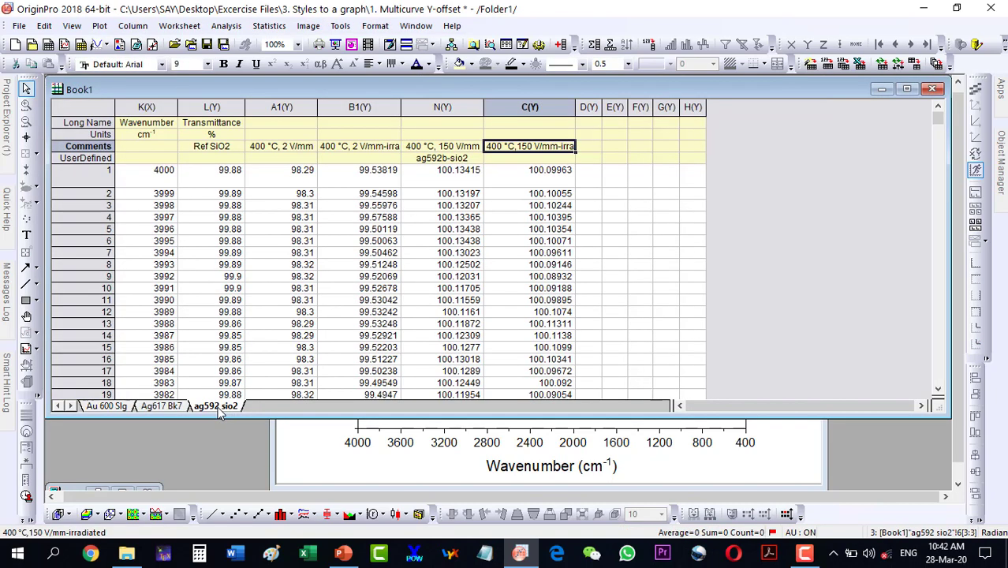
- Plot columns K(X) through C(Y) of the ag592 sio2 sheet as Stacked Lines by Y Offsets
click(218, 406)
drag(143, 106, 532, 107)
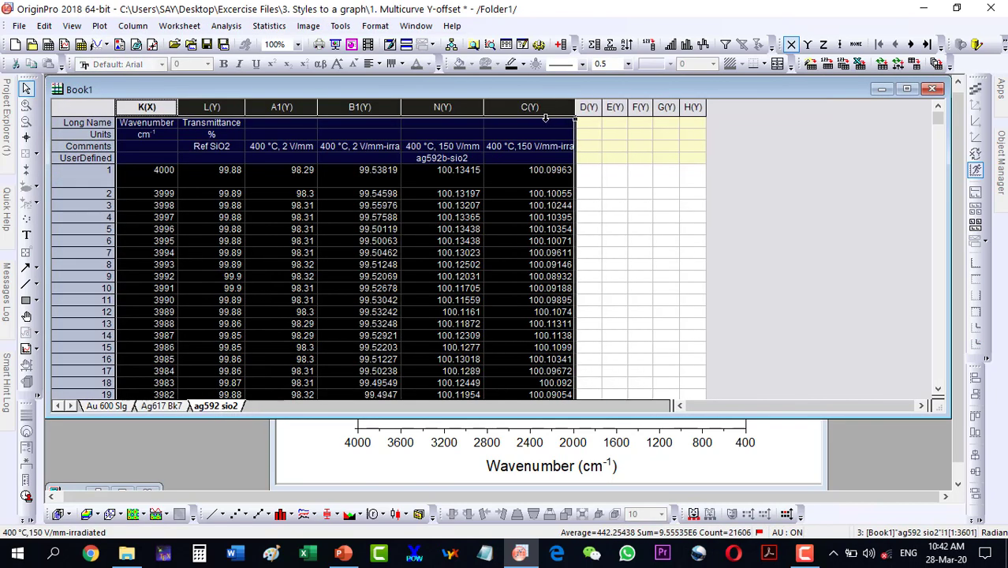
click(304, 513)
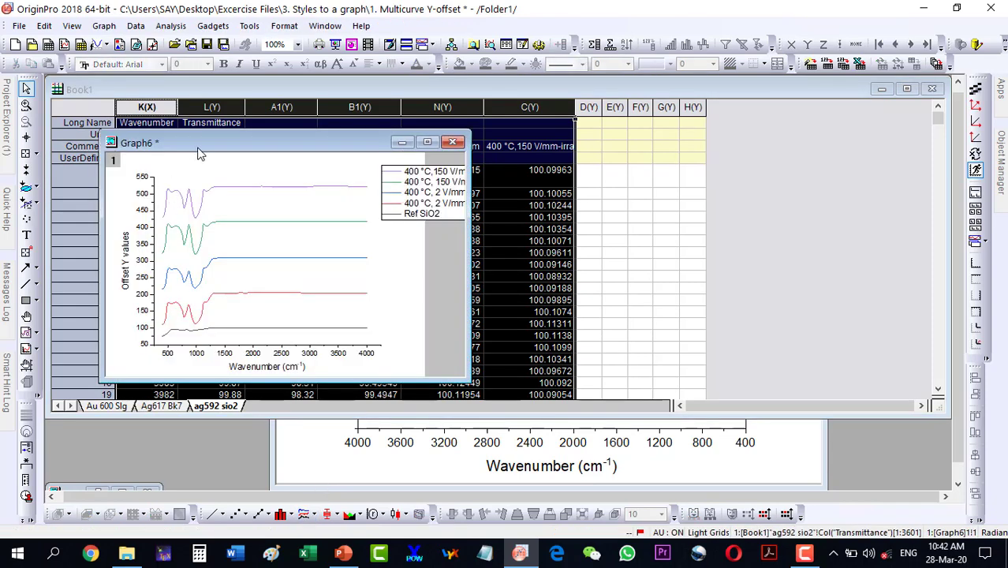
- Paste the copied Graph1 format onto the SiO2 graph's layer and delete its legend in the maximized view, returning to the normal window size
click(276, 254)
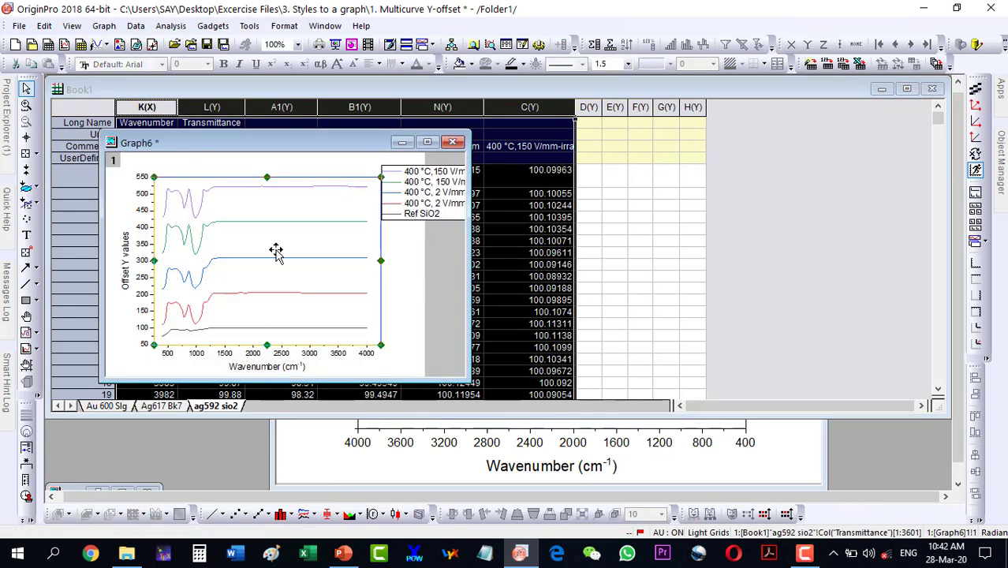
right_click(275, 253)
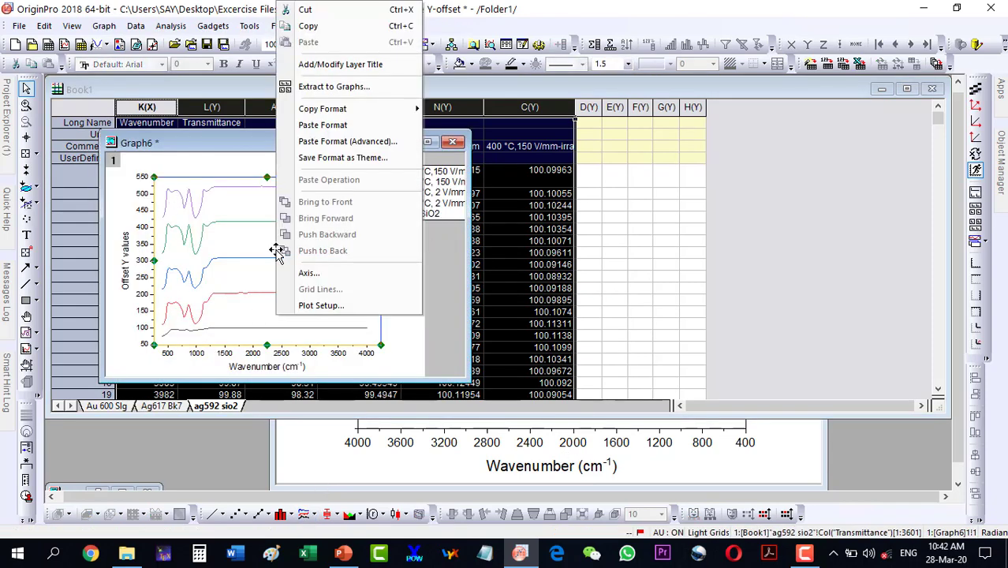
click(322, 127)
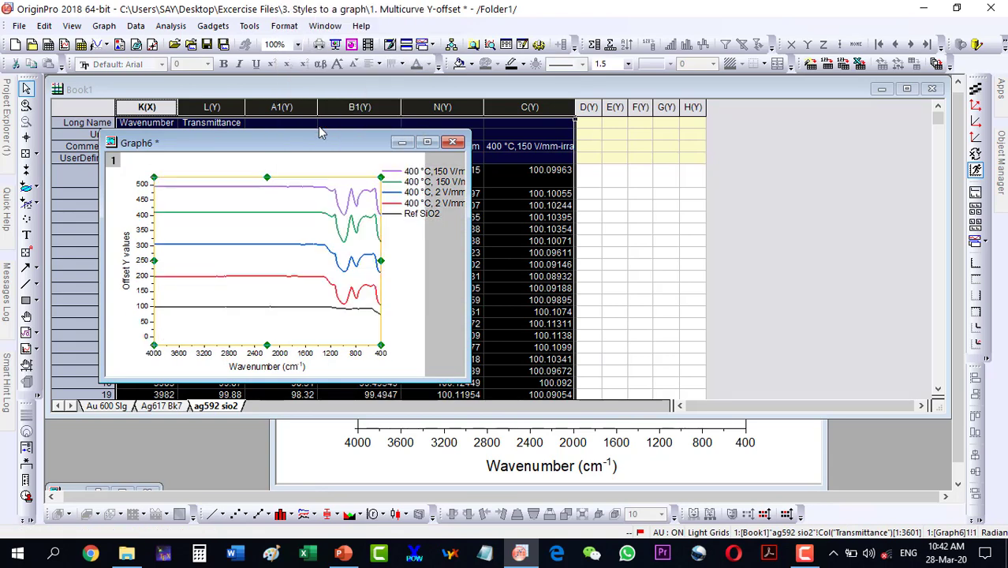
click(426, 143)
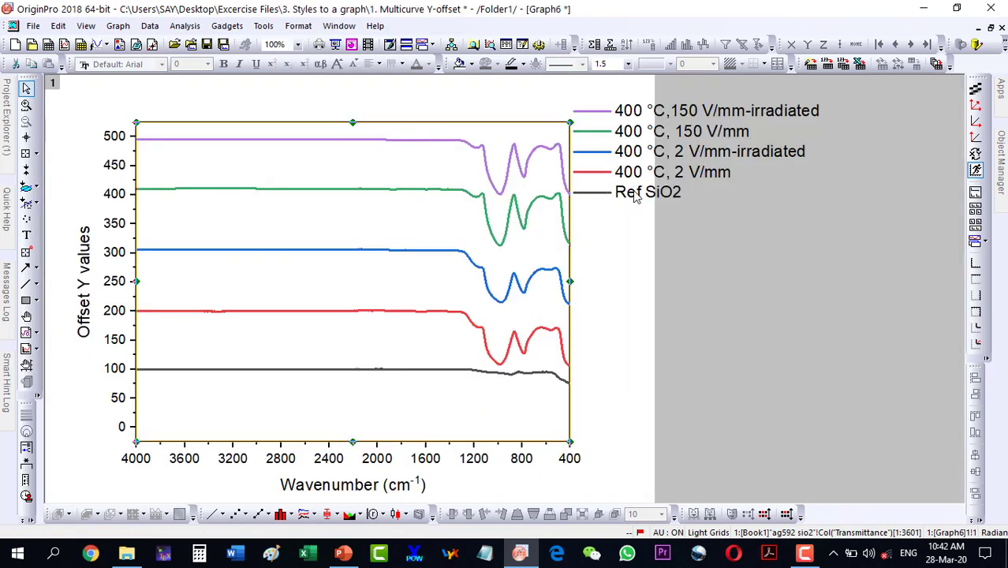
click(636, 196)
key(Delete)
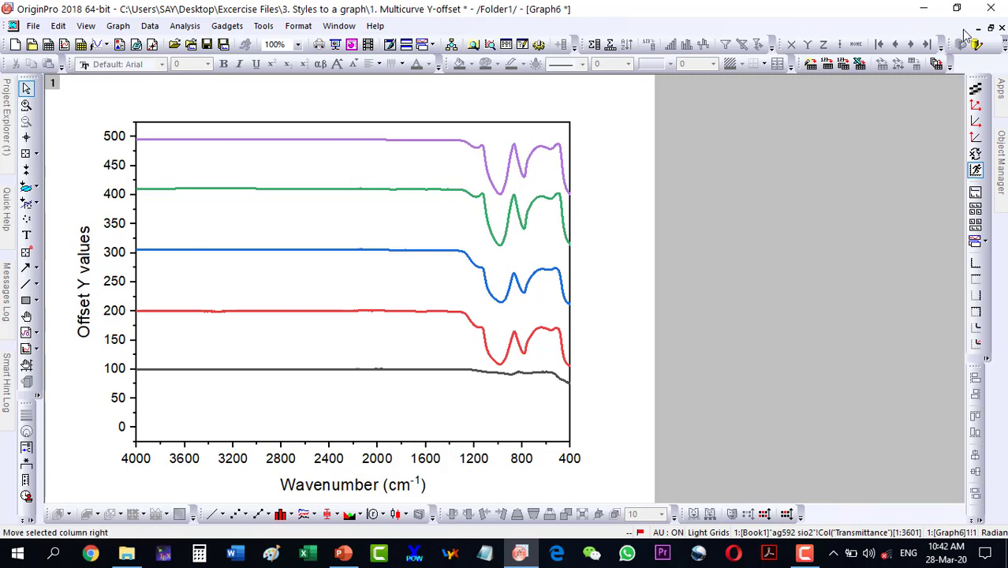
click(991, 29)
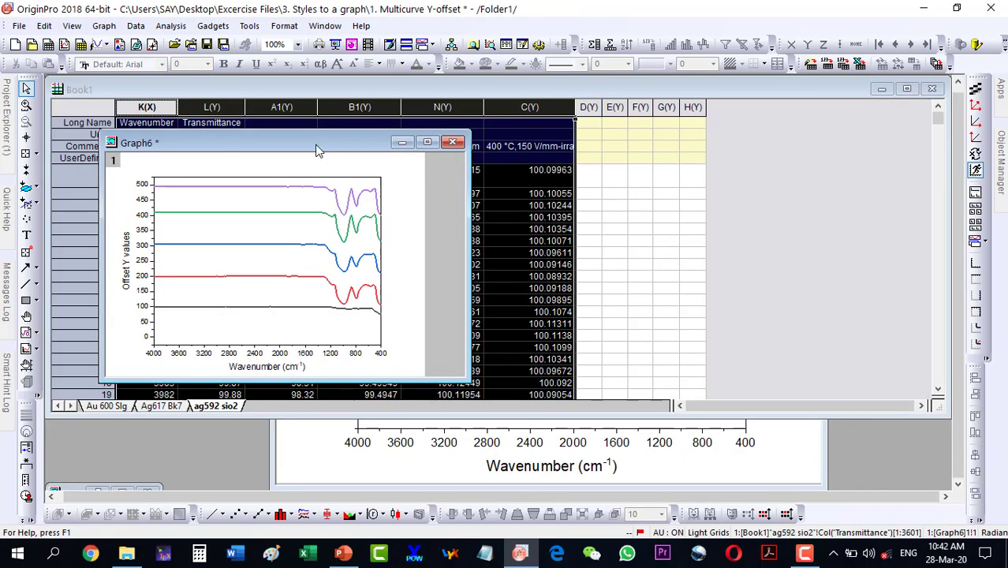
- Move the SiO2 graph window aside over the empty worksheet columns and minimize Graph1
drag(266, 151, 662, 156)
click(359, 463)
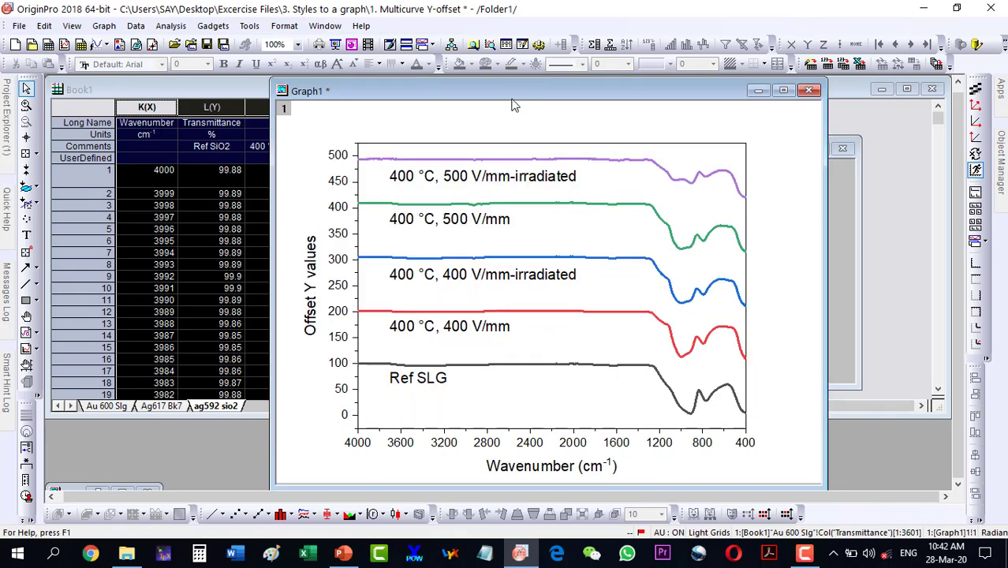
drag(480, 94, 455, 90)
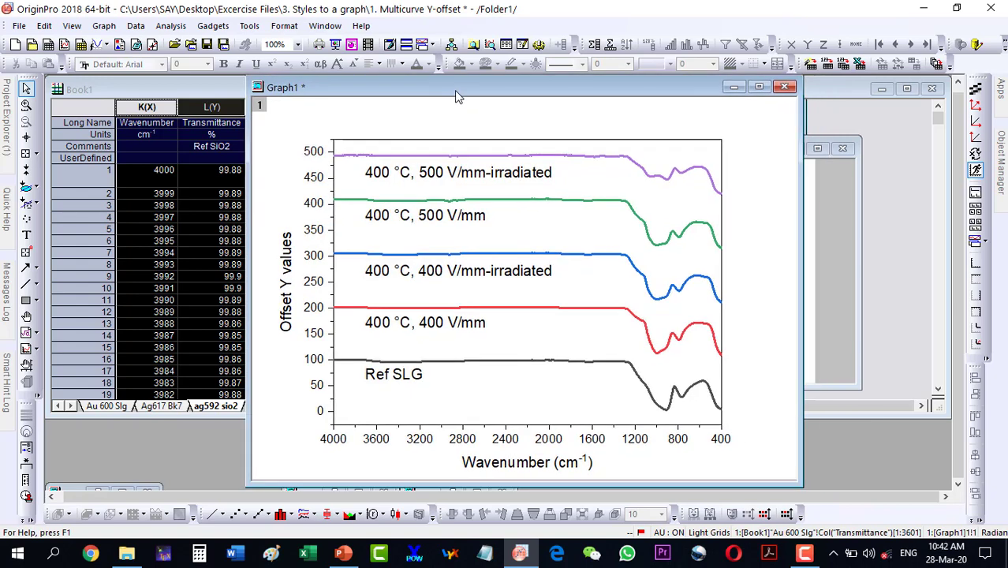
click(734, 88)
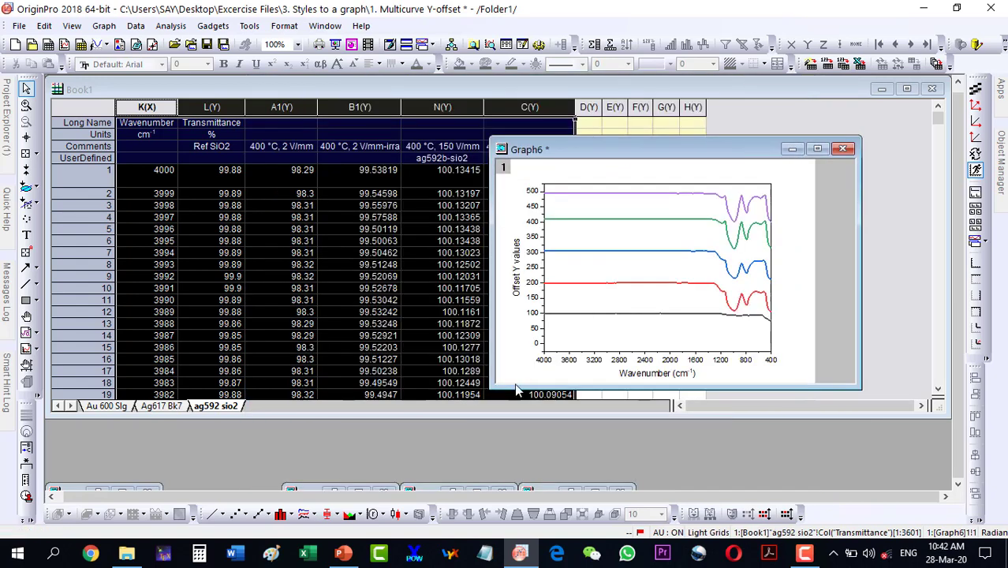
- Open the minimized Graph4 window, maximize it and examine its three panels (a), (b) and (c) of labelled spectra
double_click(571, 493)
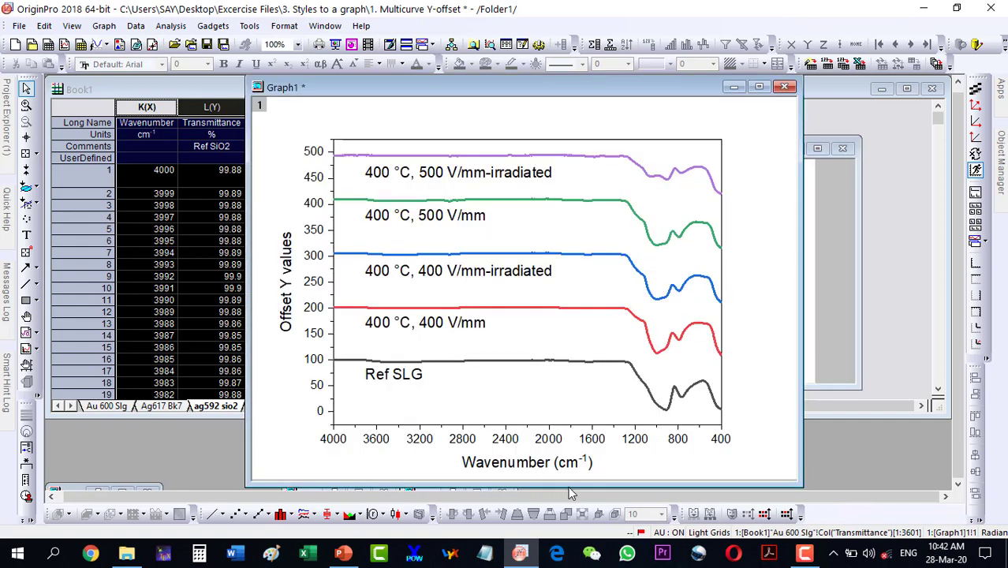
click(734, 86)
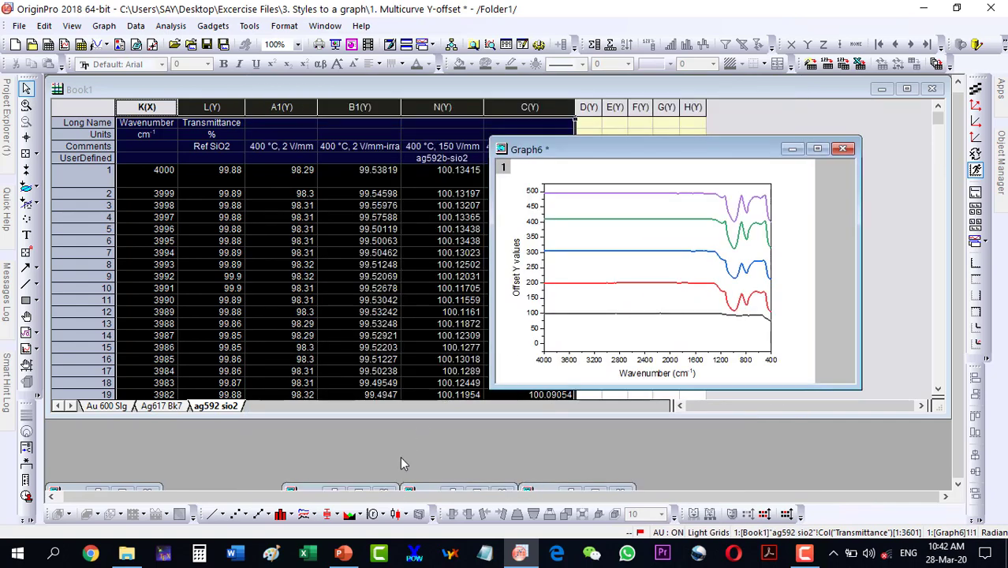
double_click(339, 493)
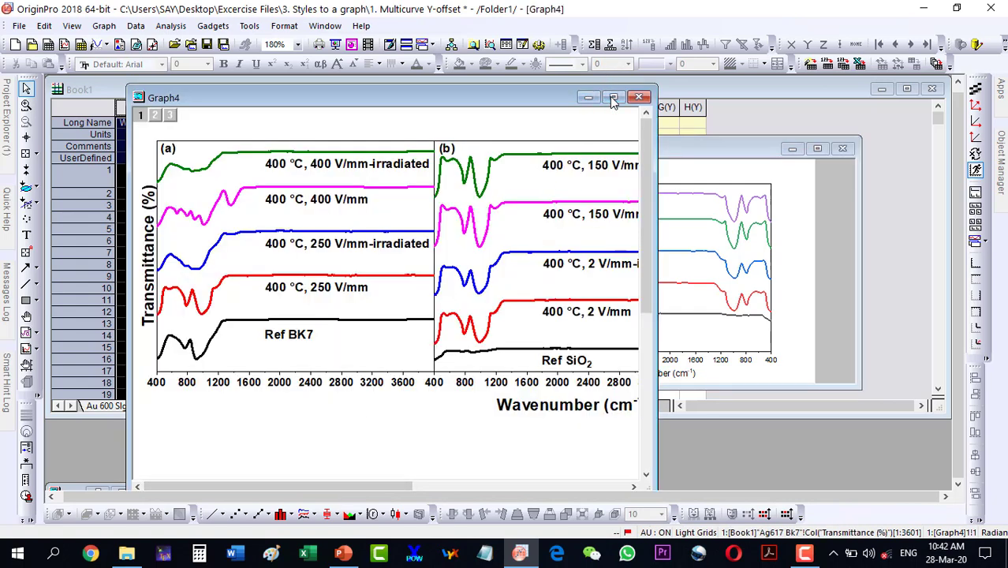
click(613, 97)
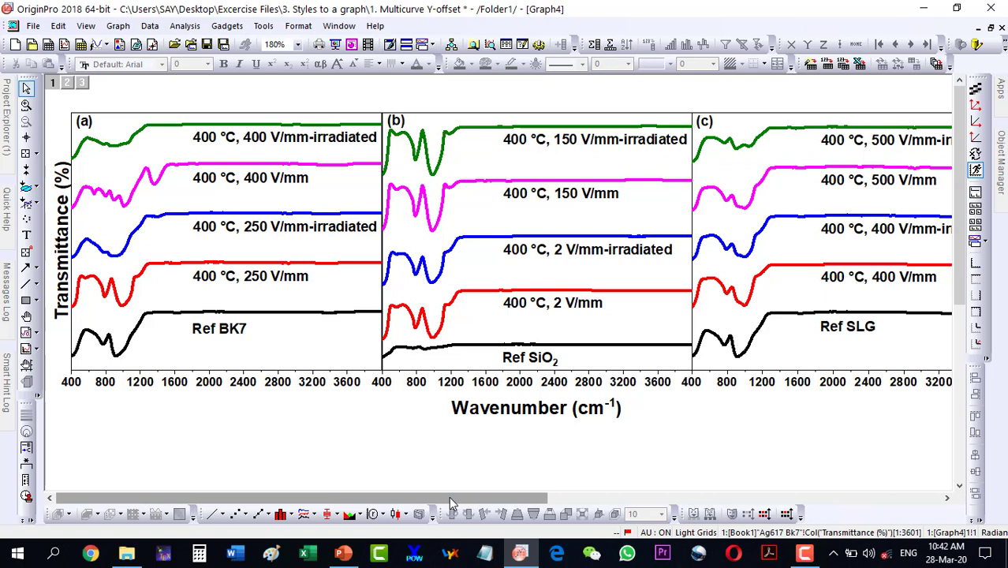
mouse_move(471, 502)
mouse_down()
mouse_move(586, 499)
mouse_move(473, 511)
mouse_up()
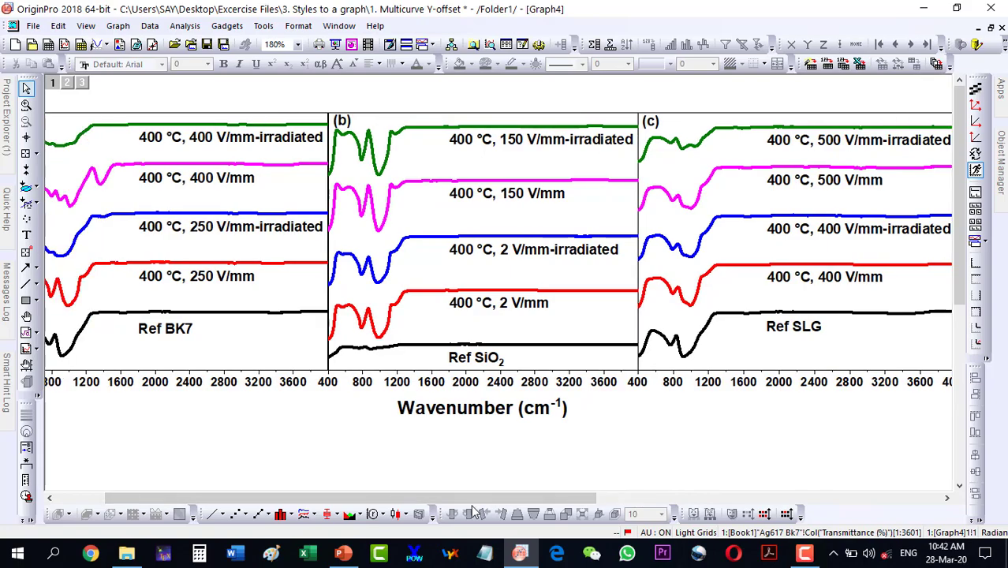